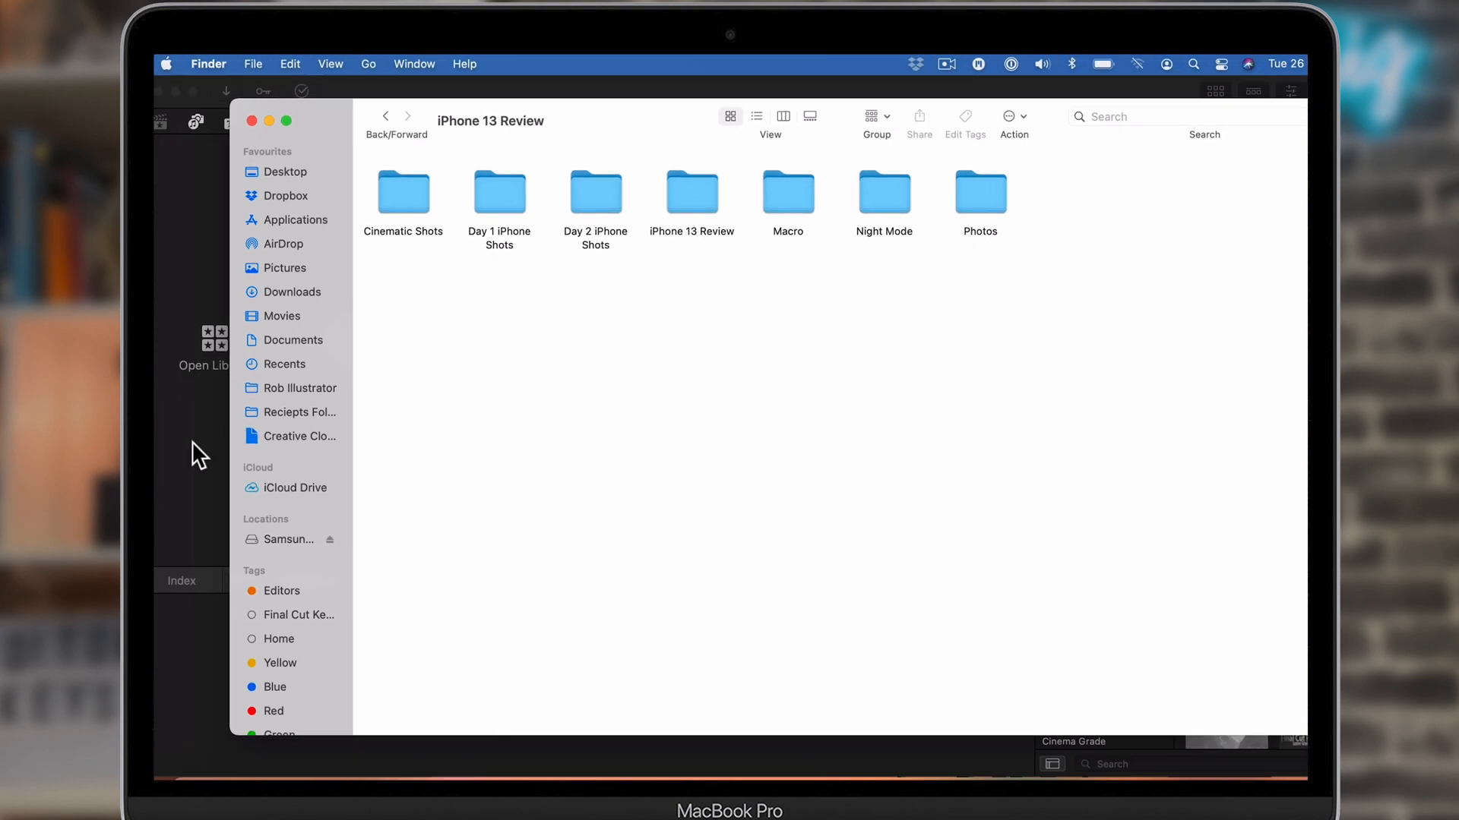
Step: Switch to Final Cut Pro, start a new library and choose the iPhone 13 Review folder on the Samsung drive as its location
left_click(191, 441)
left_click(288, 64)
mouse_move(299, 89)
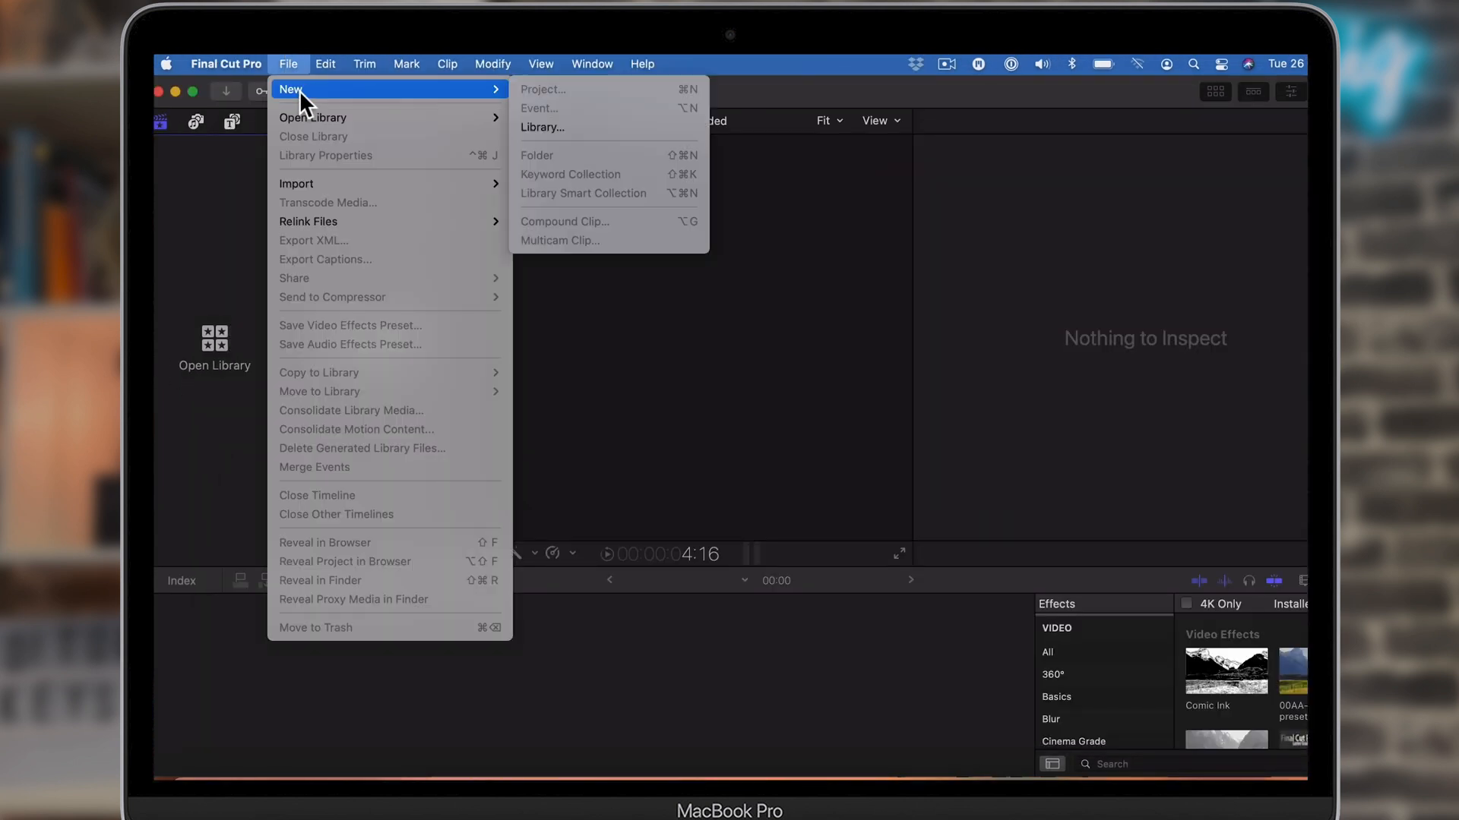
left_click(604, 127)
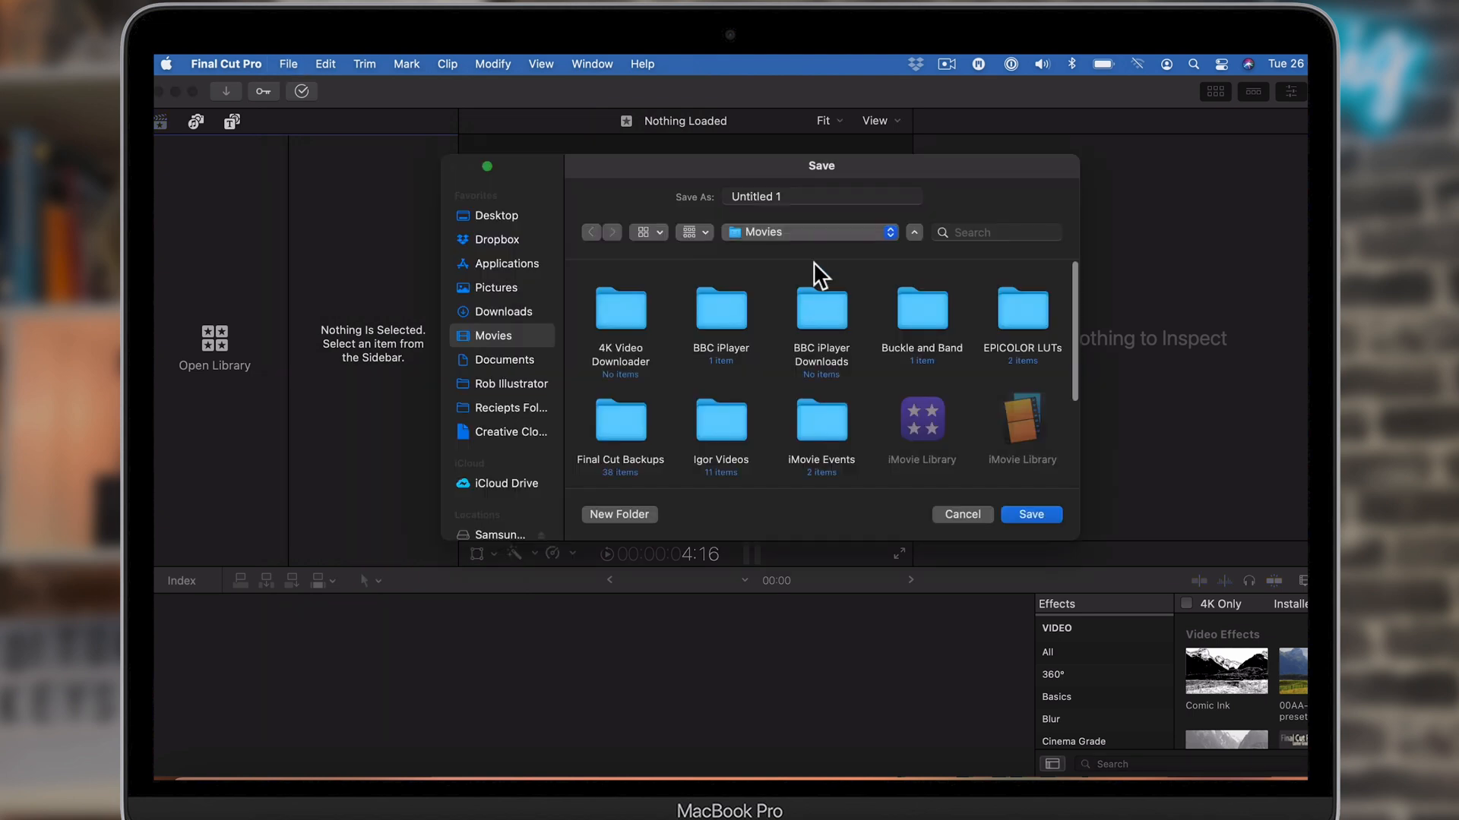
left_click(810, 232)
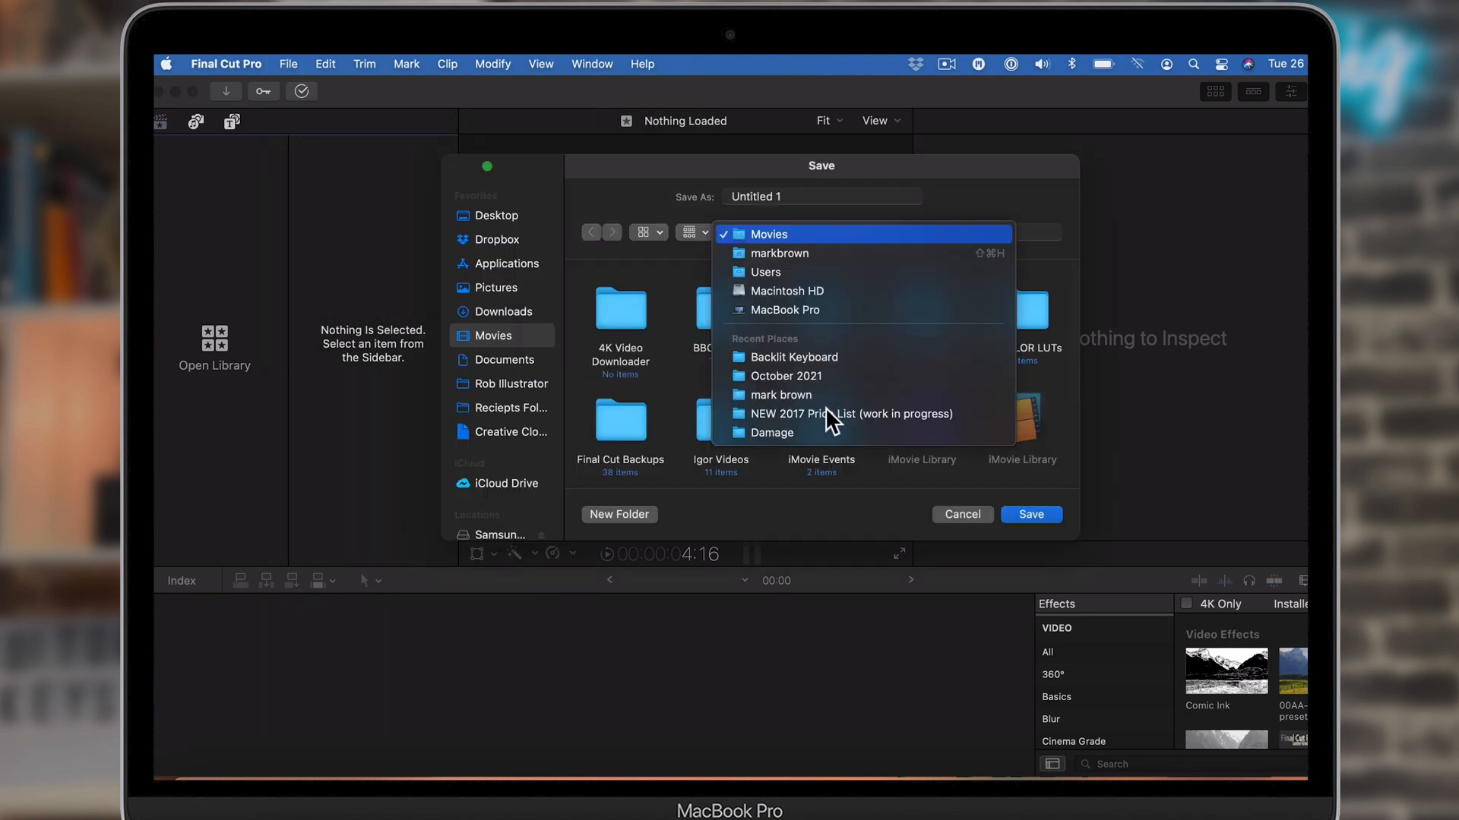
left_click(504, 520)
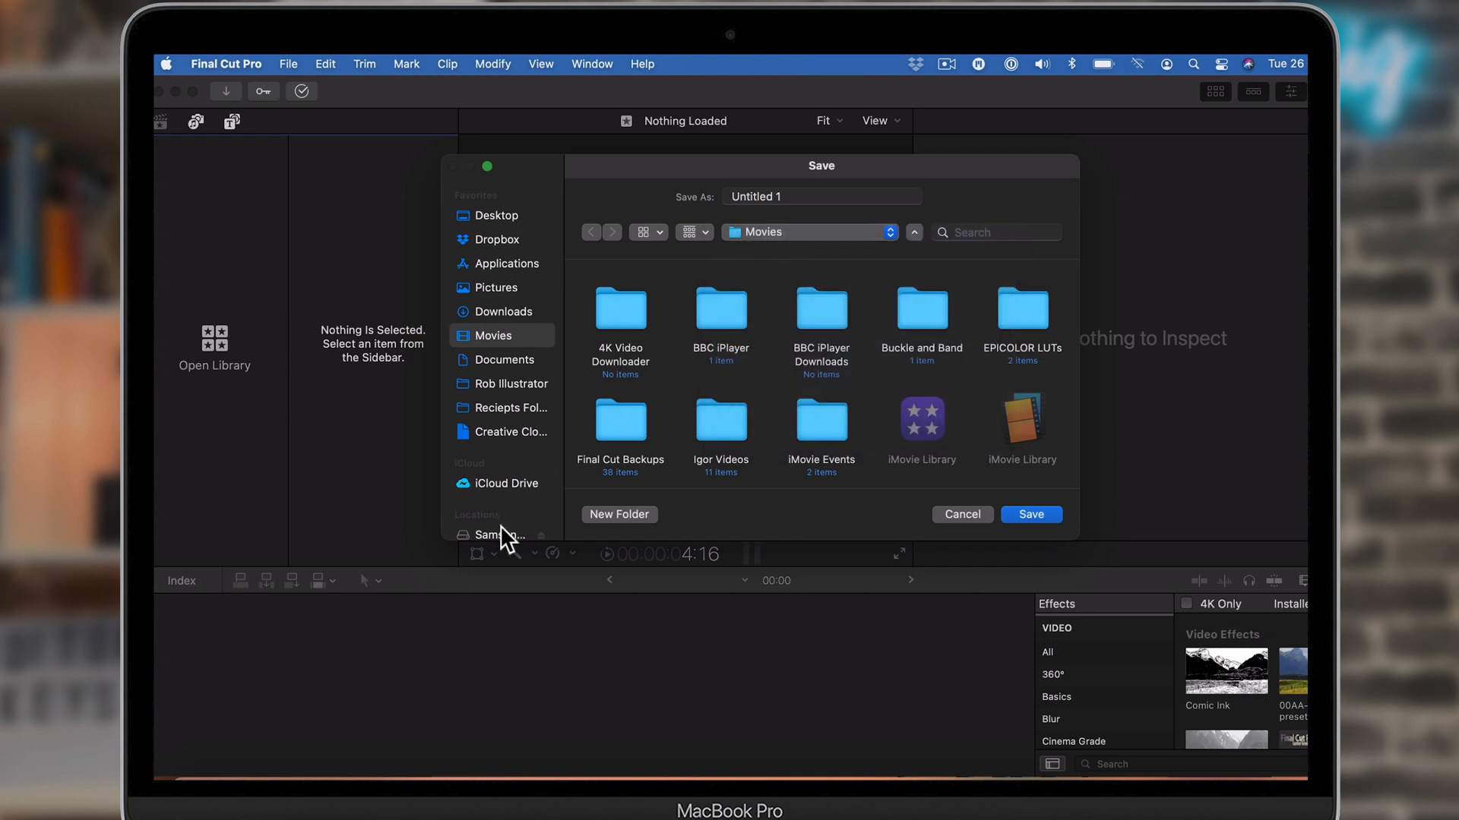
left_click(500, 528)
scroll(942, 342, "down", 3)
left_click(830, 319)
double_click(830, 322)
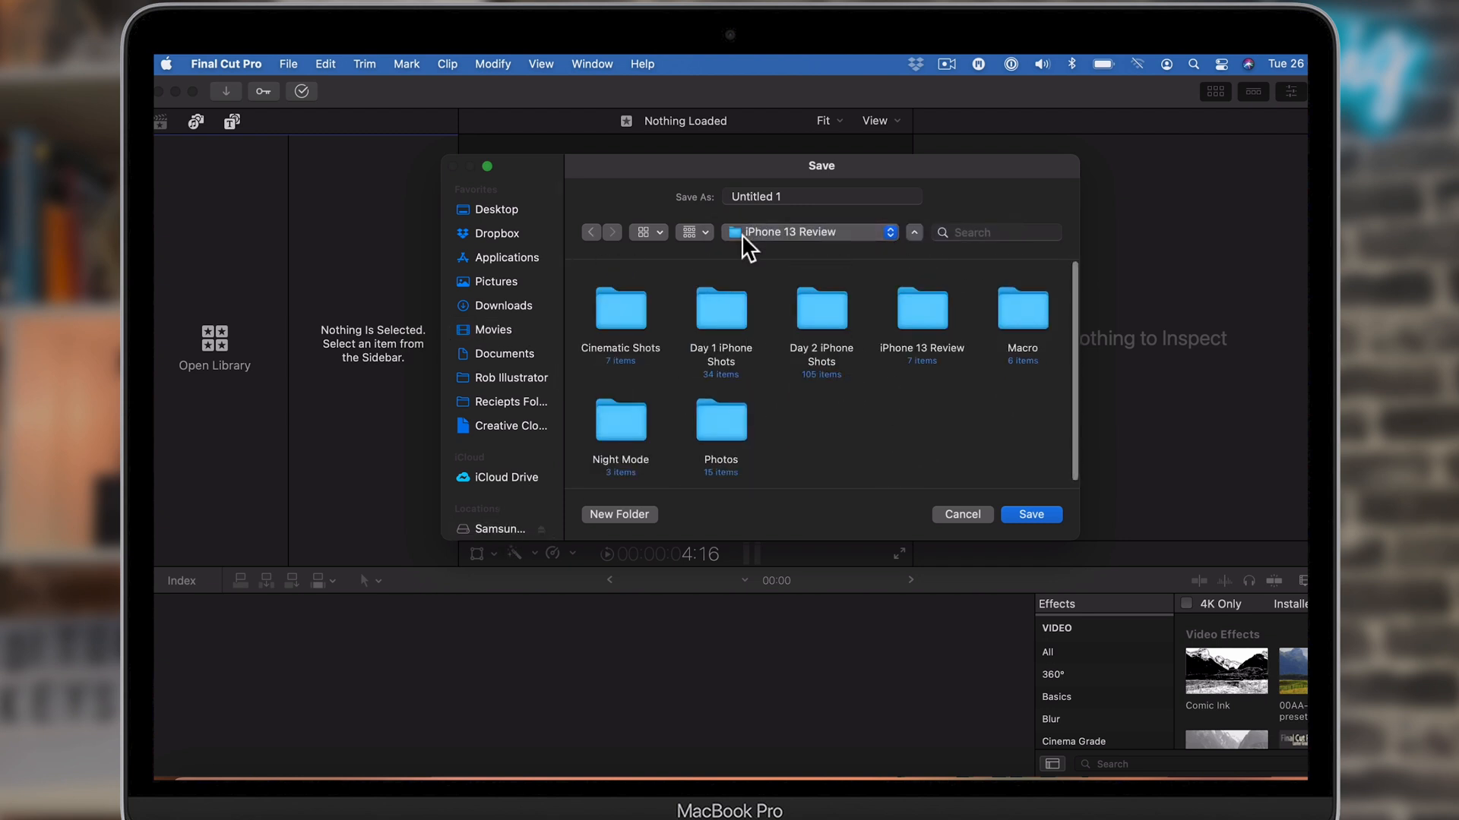
Step: Name the new library "iPhone TEST Review" and save it
left_click(804, 196)
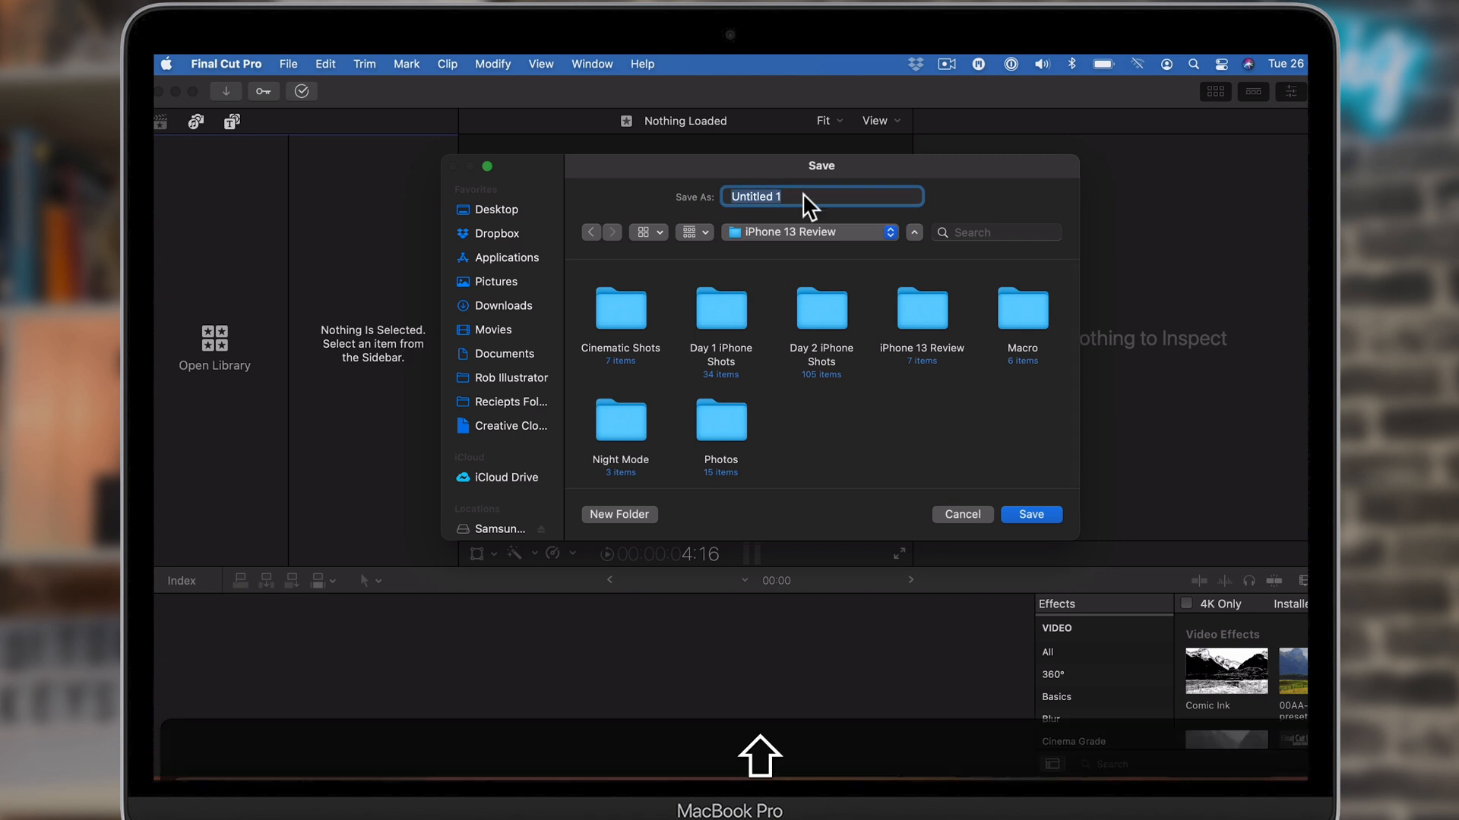
key("shift+BackSpace")
type("iPhone TEST Render")
key("Return")
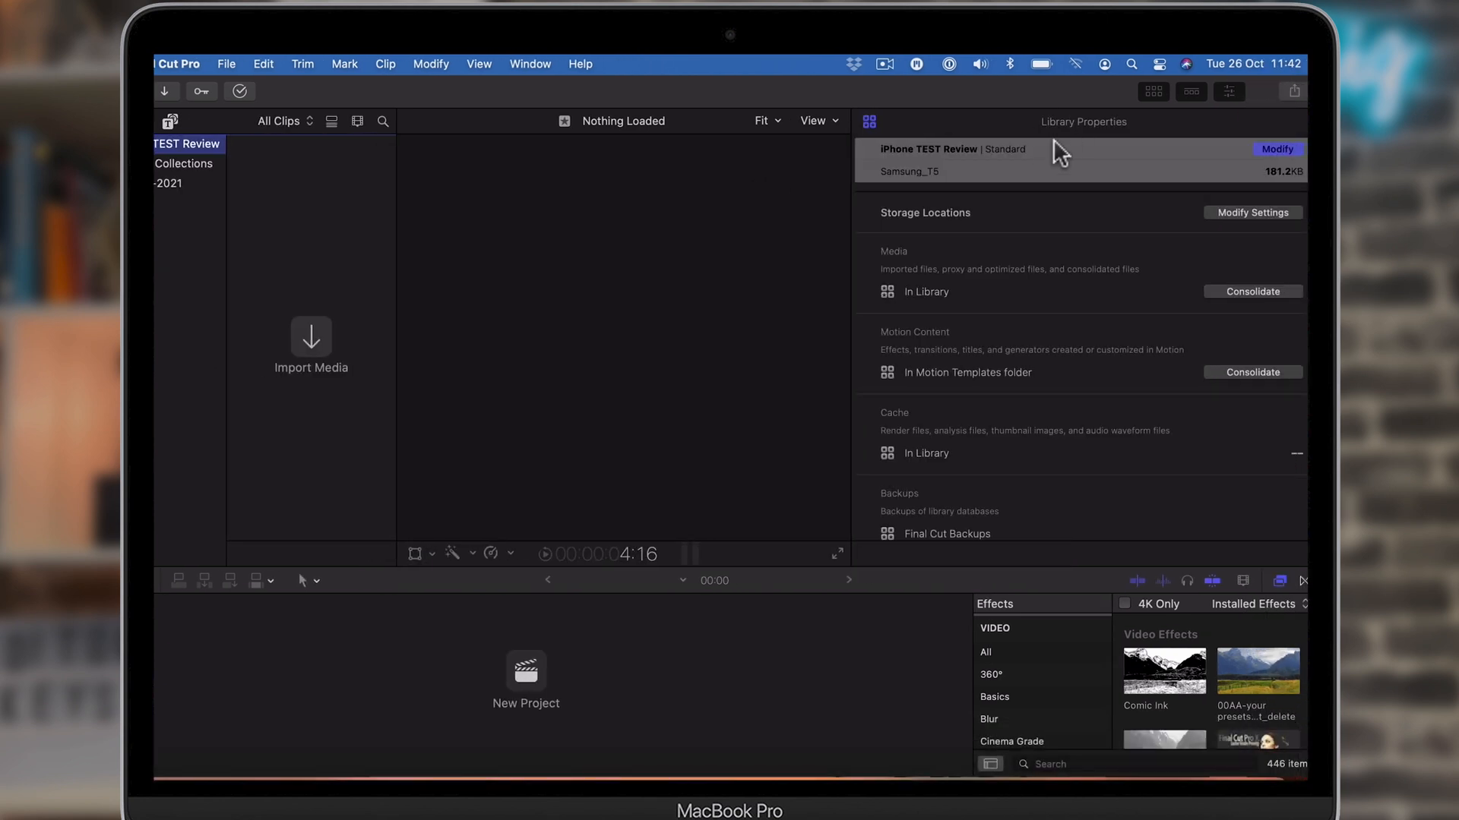
Step: Set the library's media and cache storage locations to the iPhone 13 Review folder
left_click(1240, 213)
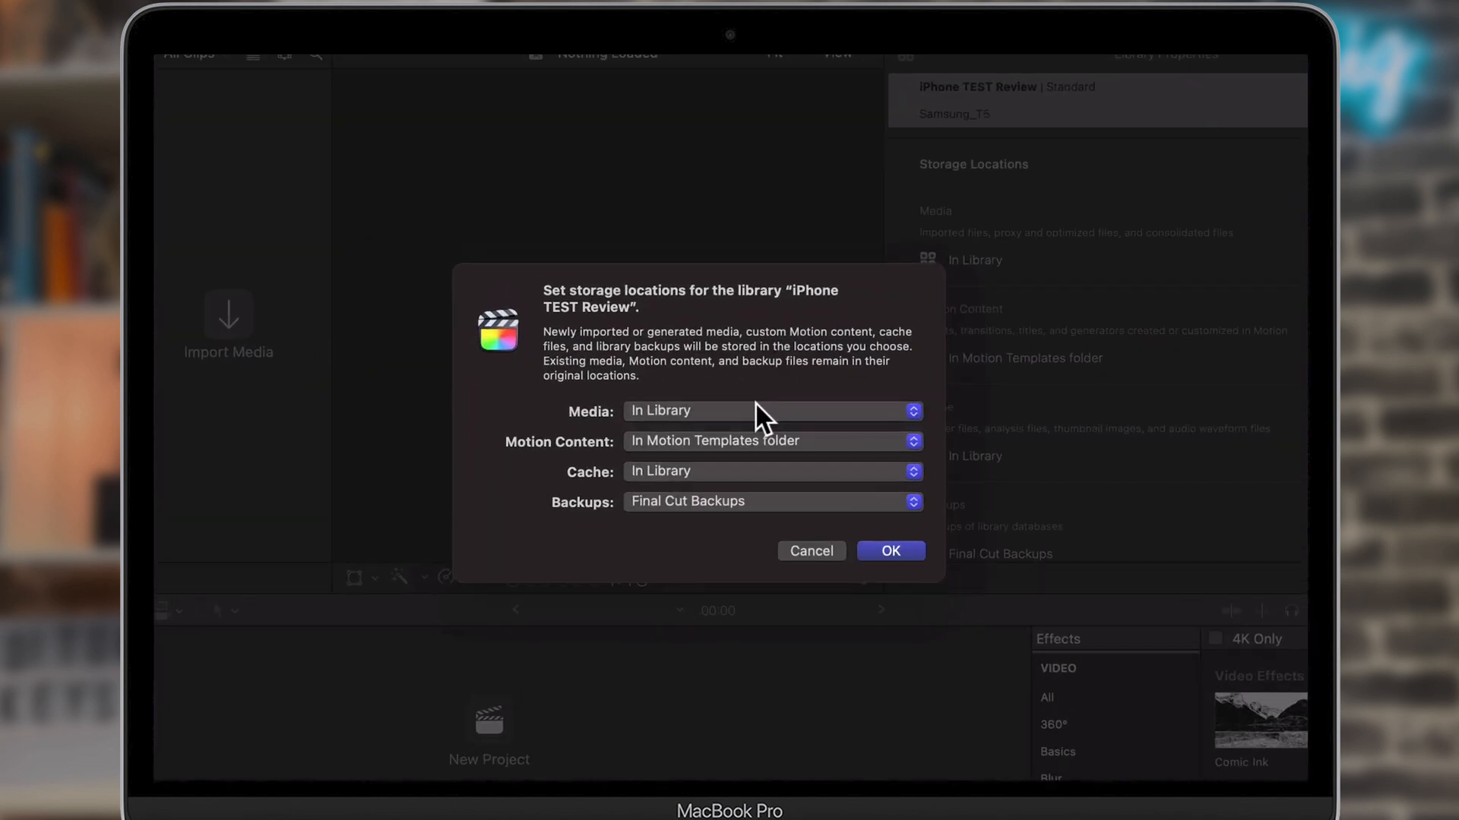
left_click(740, 418)
left_click(707, 468)
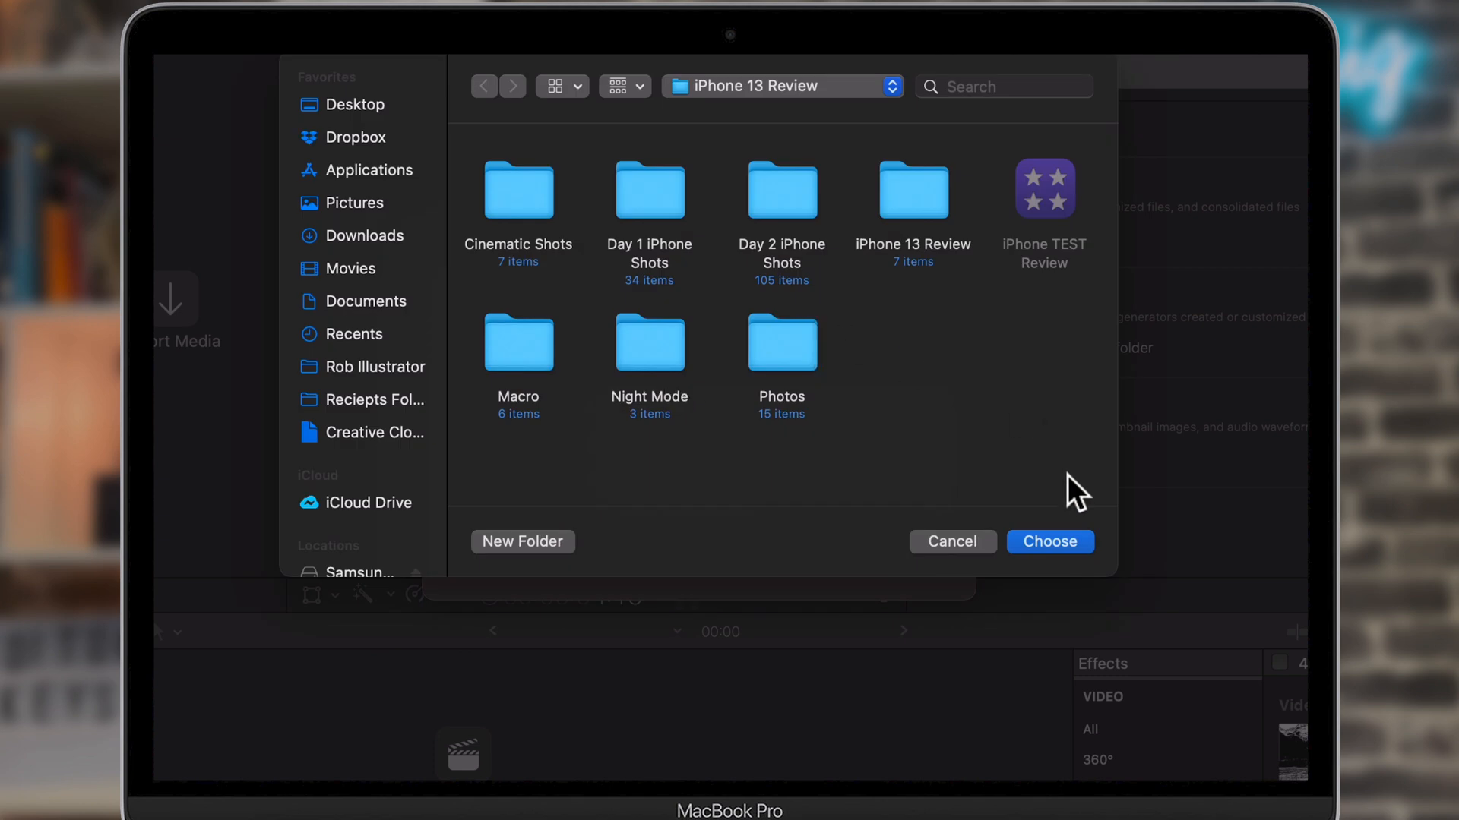
left_click(1065, 540)
left_click(748, 471)
left_click(719, 516)
left_click(1050, 541)
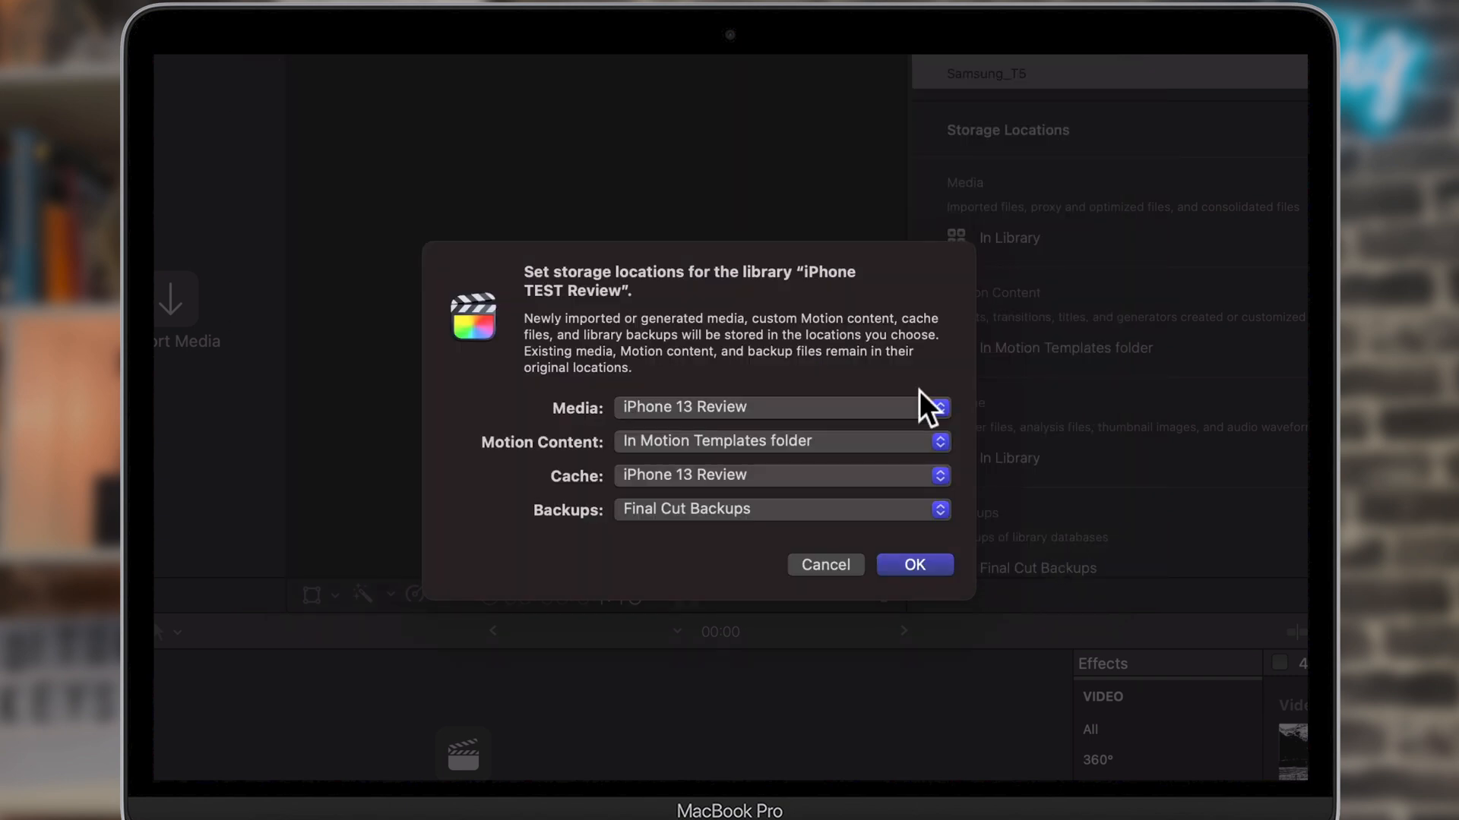
Step: Set the library's backups location to the iPhone 13 Review folder and apply the storage settings
left_click(762, 519)
left_click(754, 553)
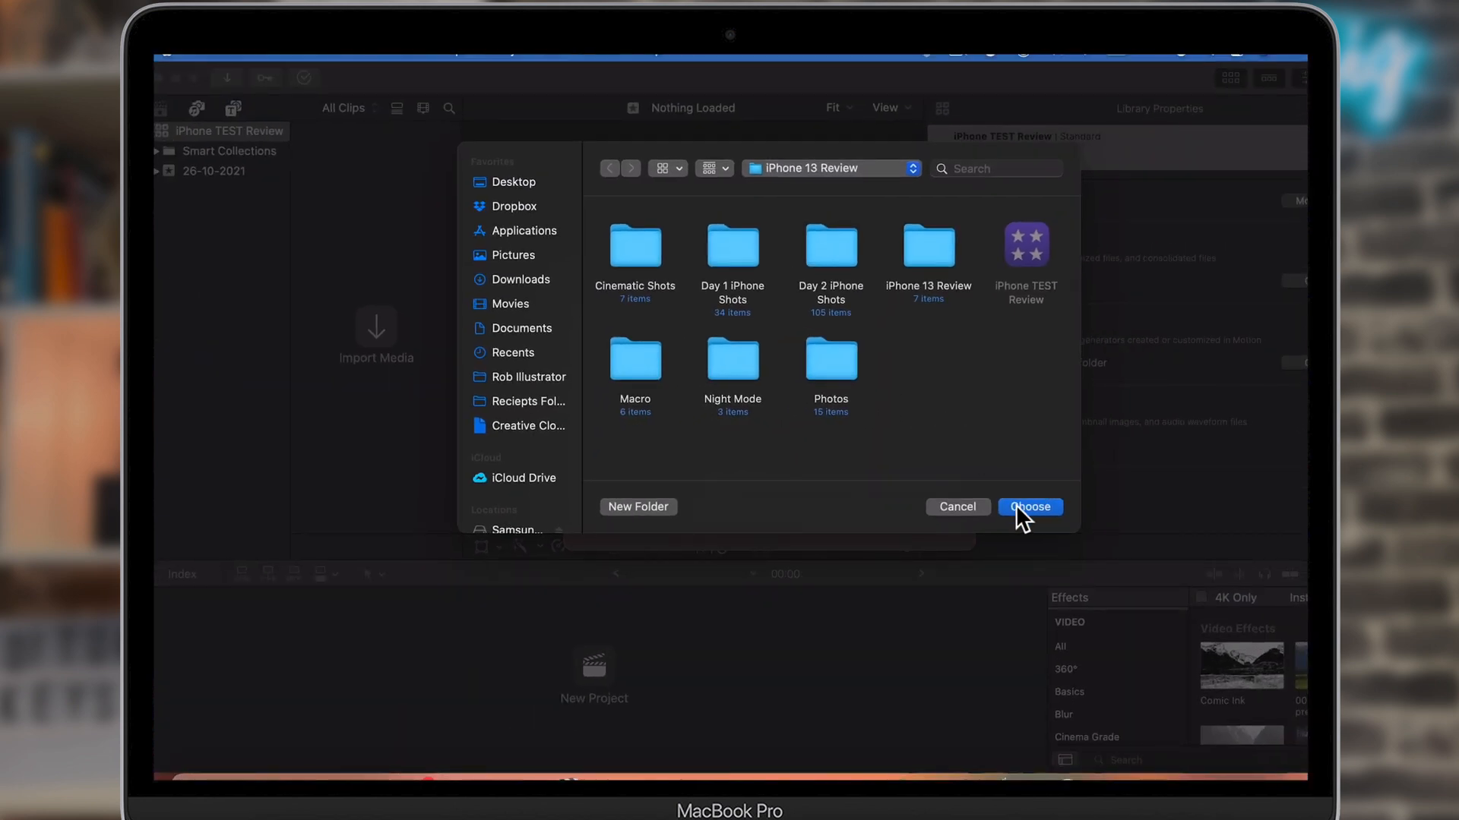
left_click(1015, 505)
left_click(936, 521)
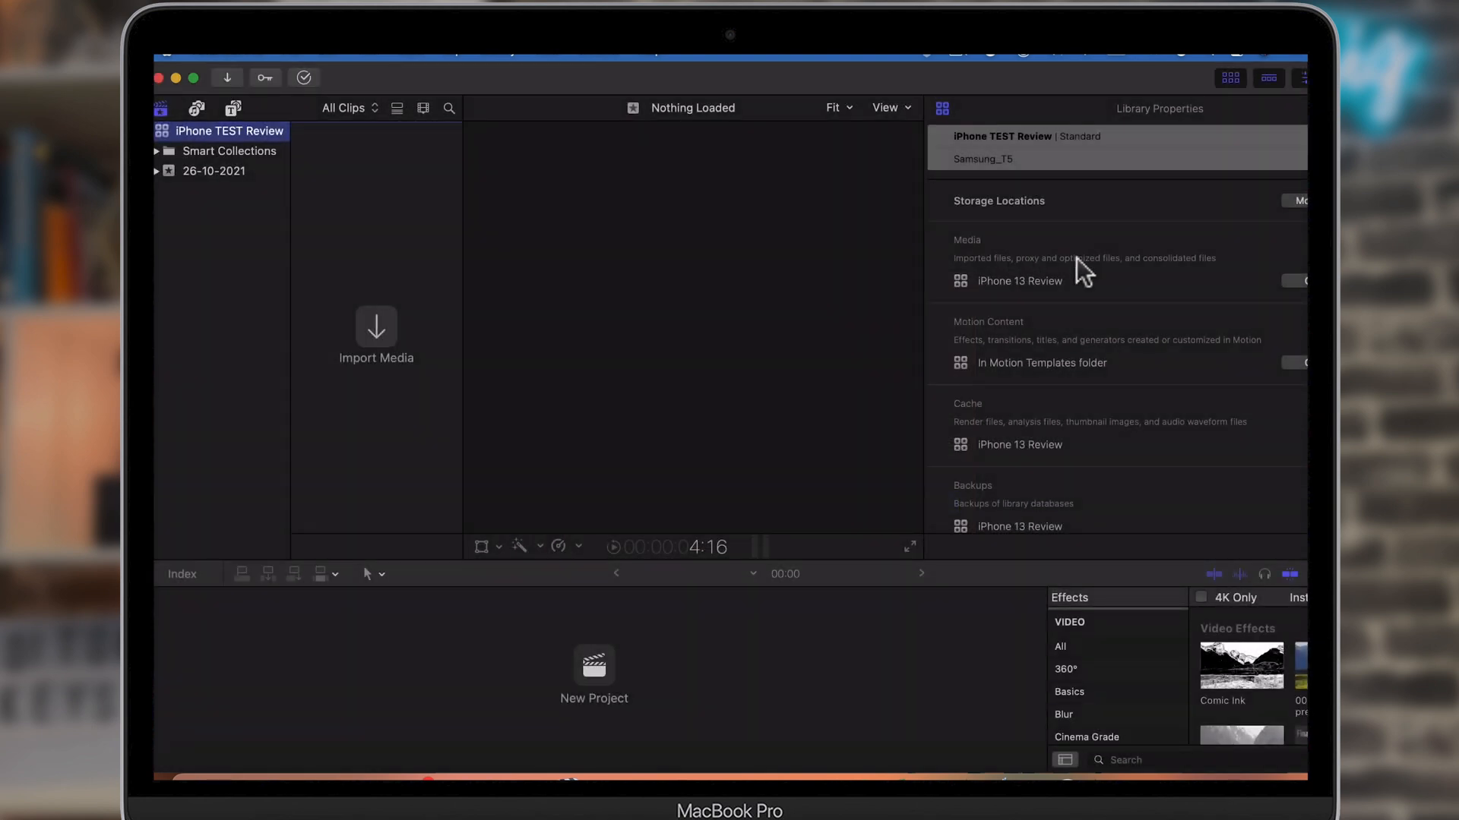
Step: Create an event named "iPhone Test" with a new project in the iPhone TEST Review library
left_click(296, 57)
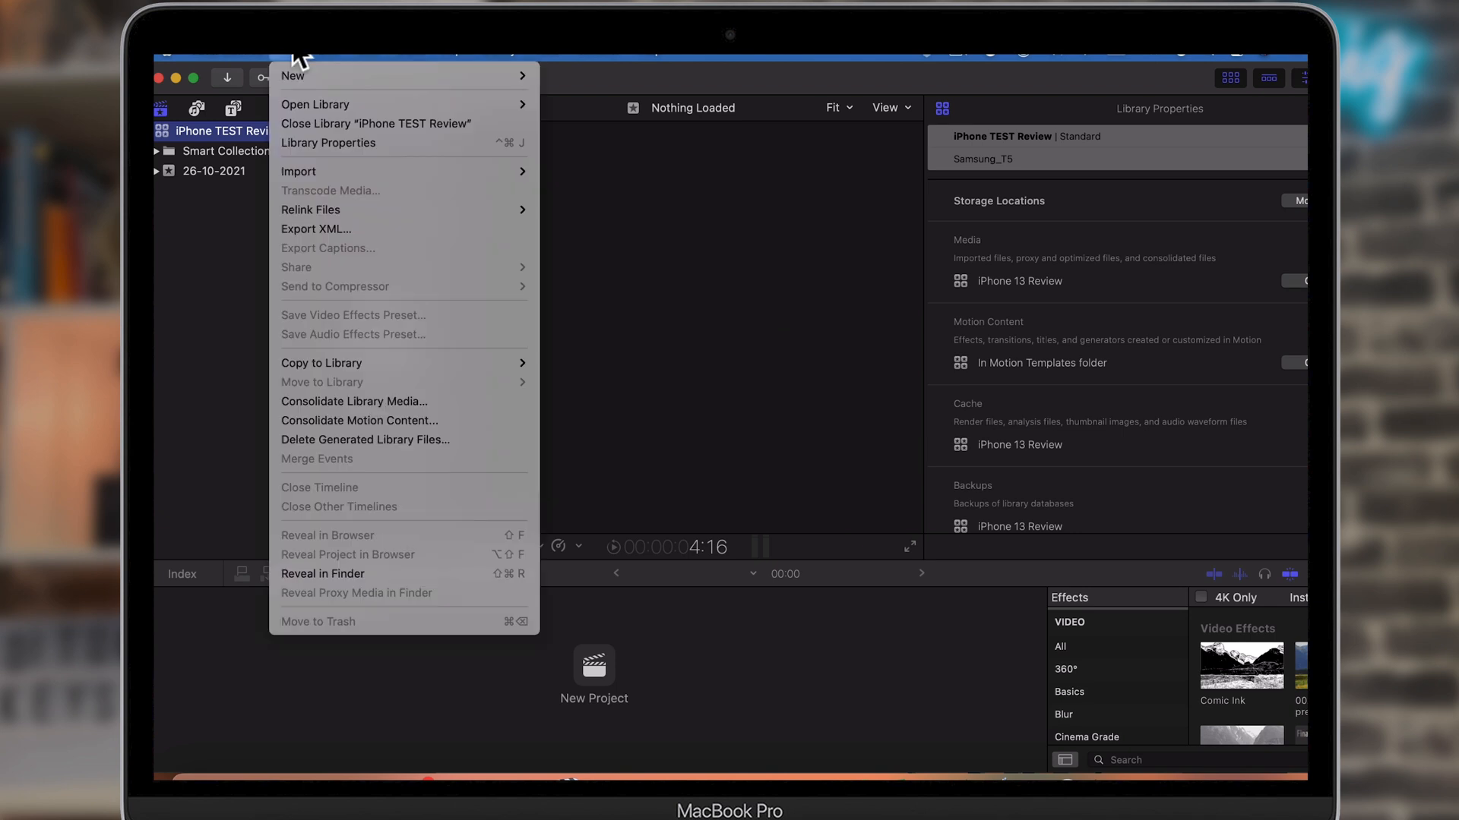
left_click(300, 58)
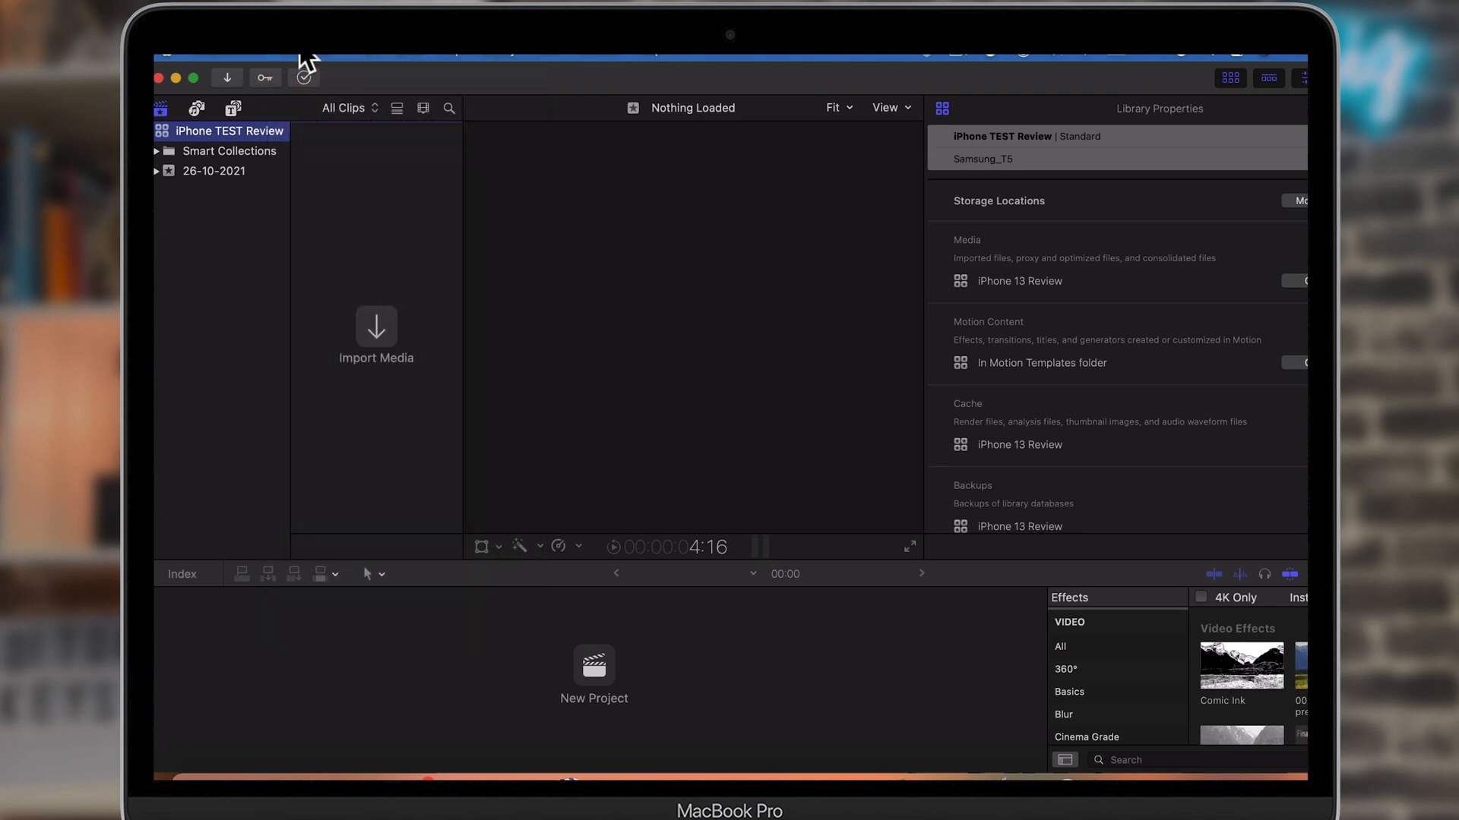
left_click(304, 58)
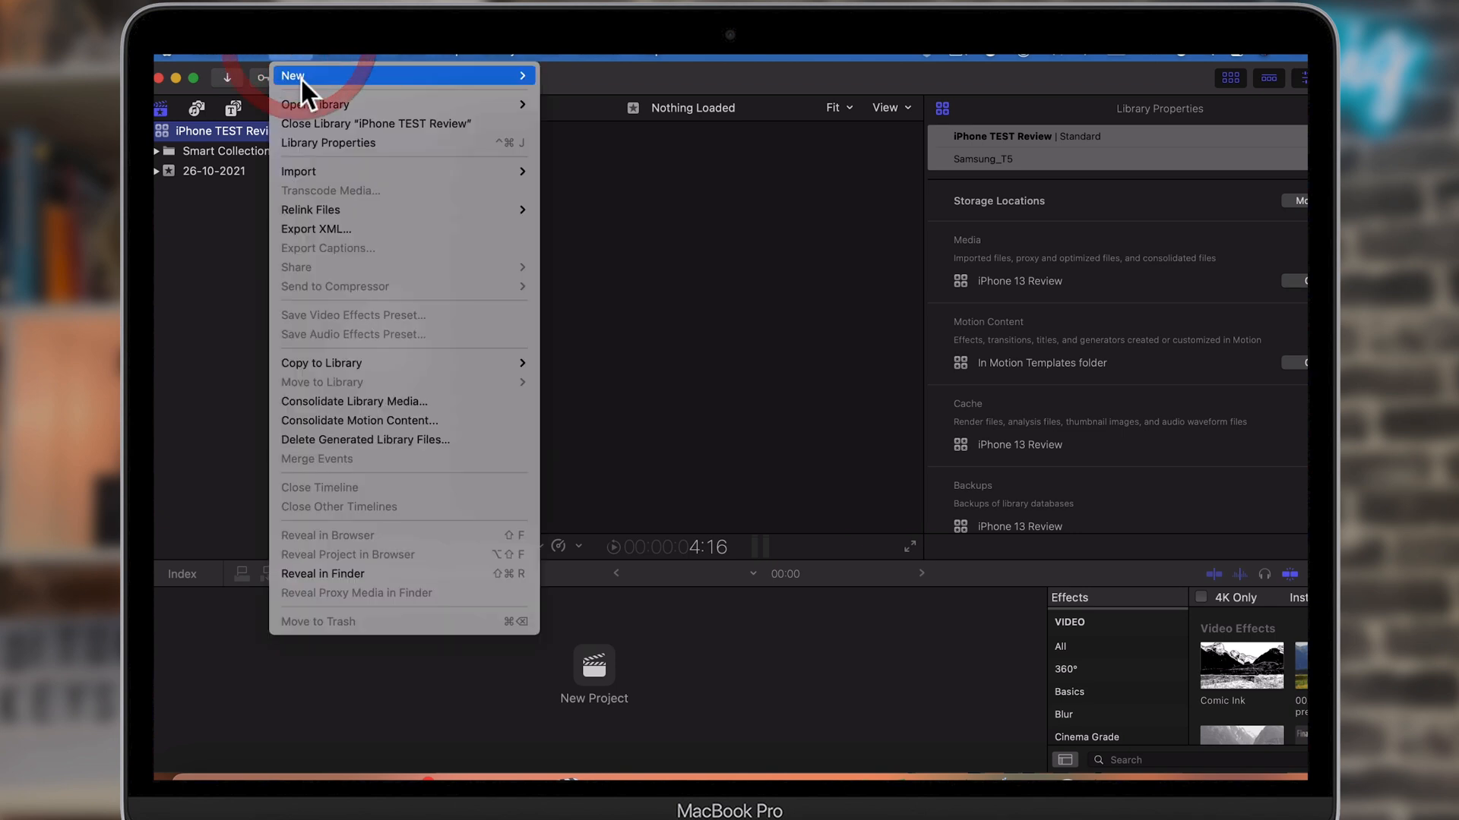
mouse_move(495, 74)
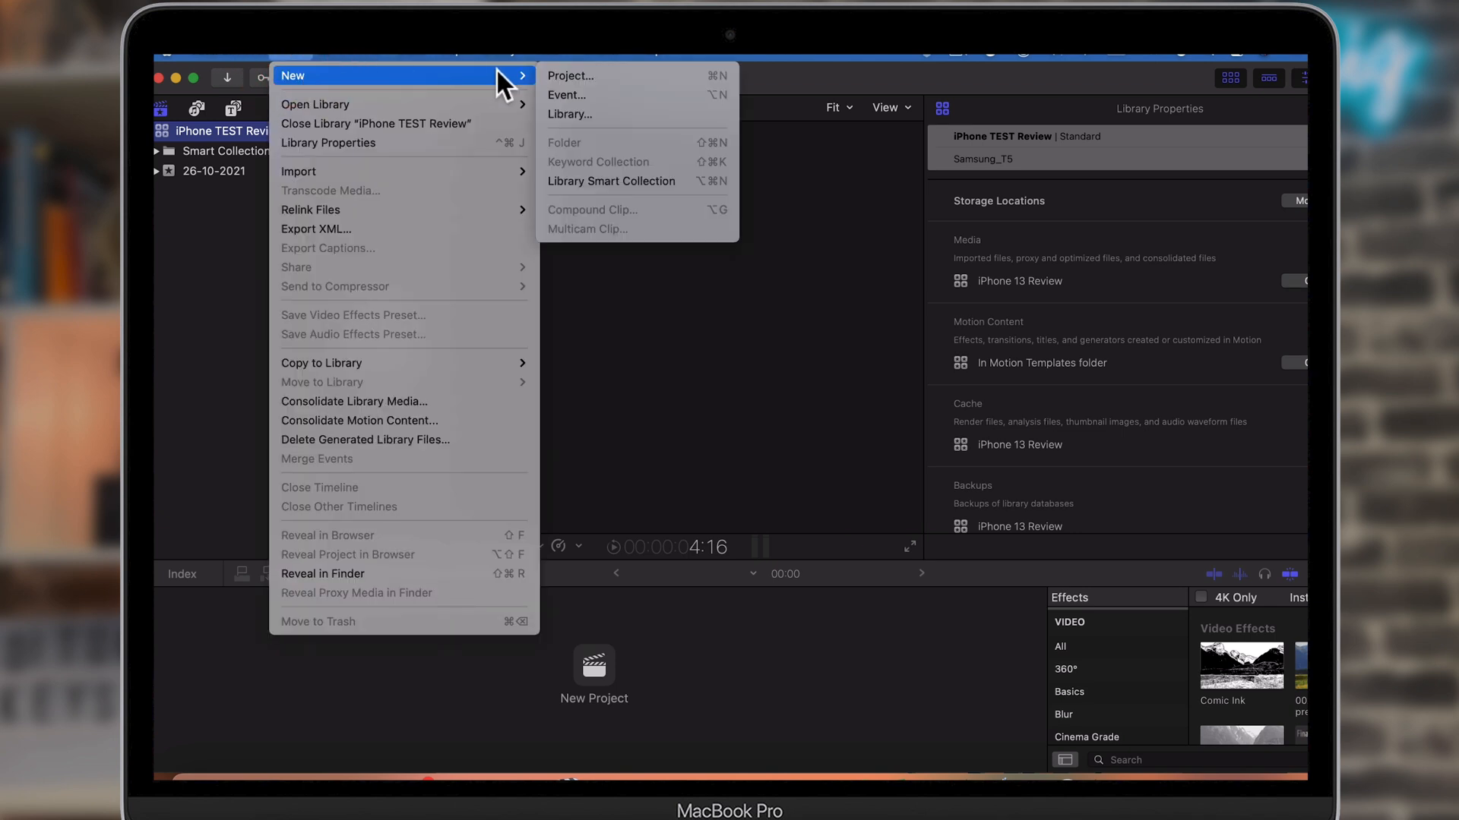
left_click(582, 89)
left_click(759, 253)
triple_click(759, 253)
type("iPhone Test")
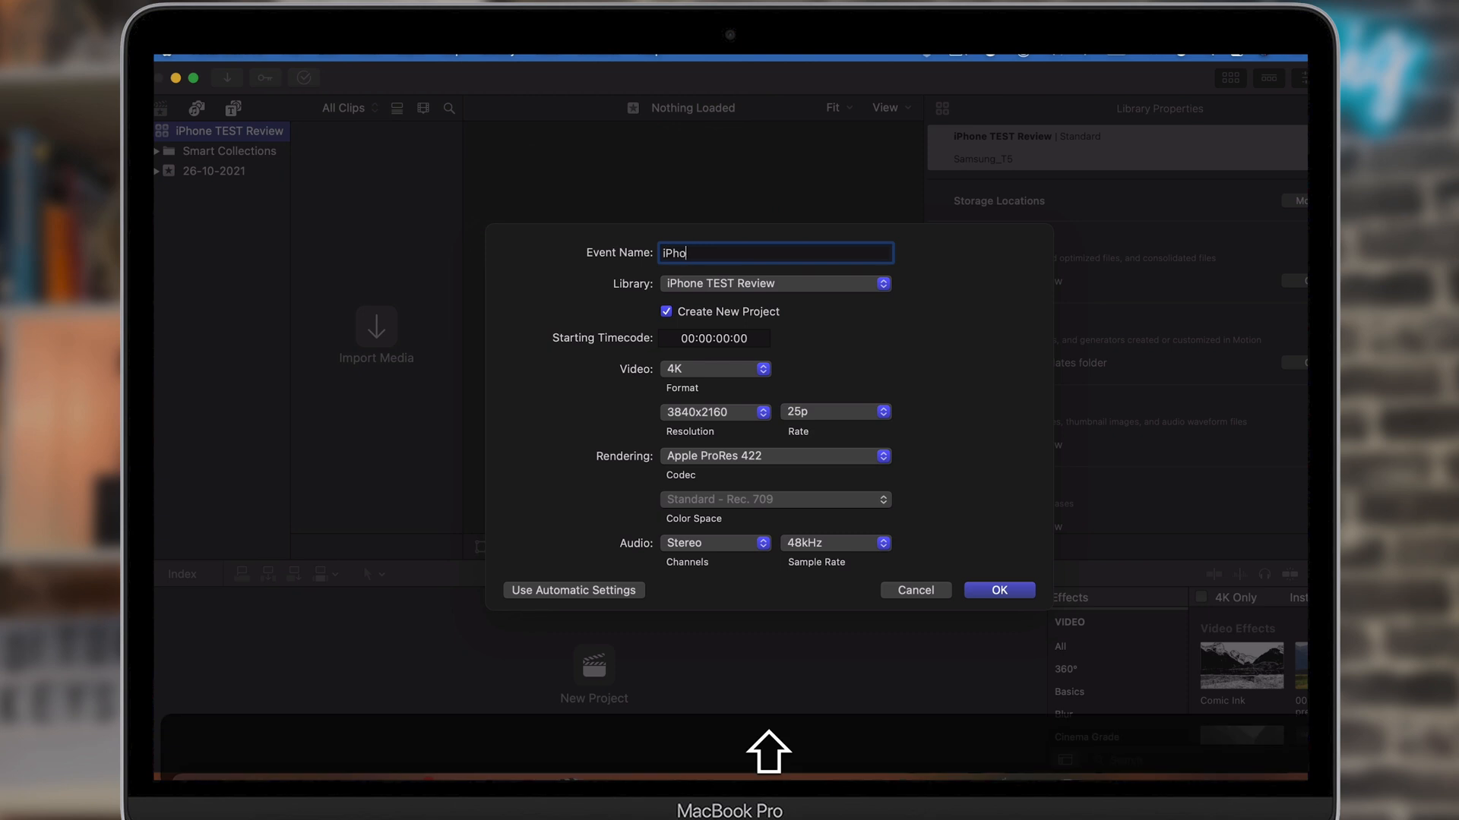
key("Return")
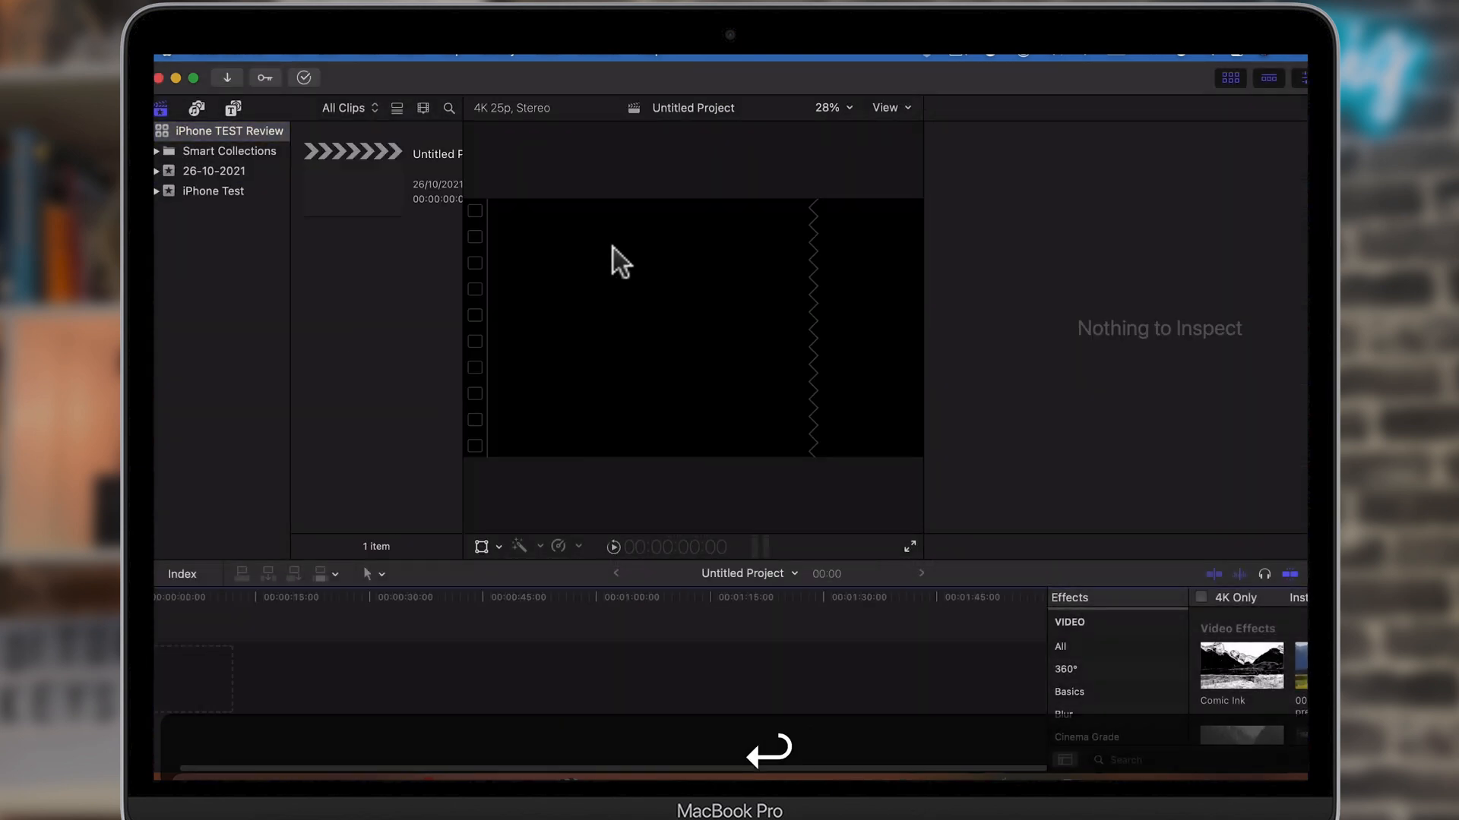
Step: Start a media import and select the iPhone 13 Review folder on Samsung_T5, expanding it to show its subfolders
right_click(364, 256)
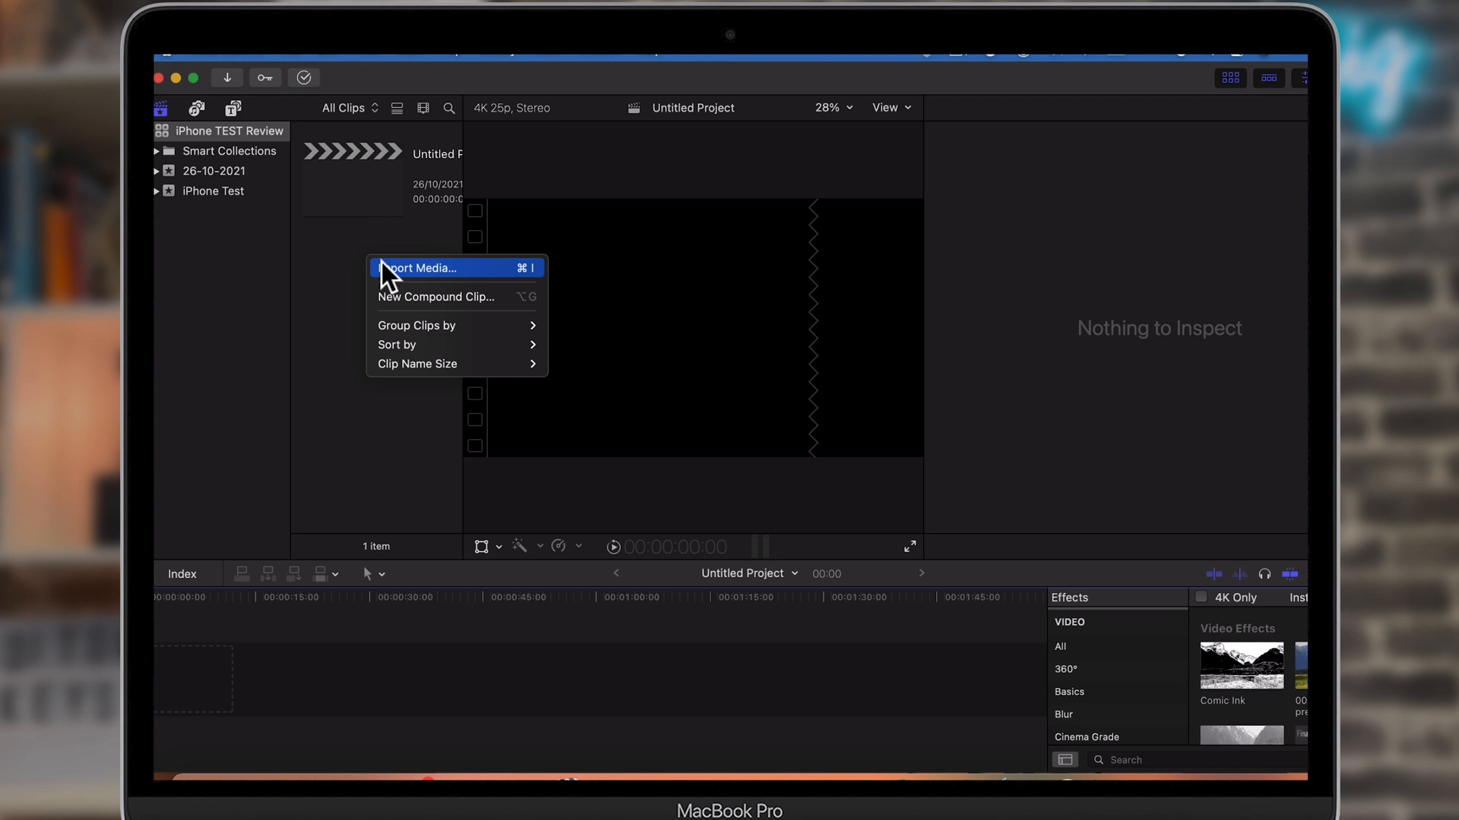
left_click(382, 262)
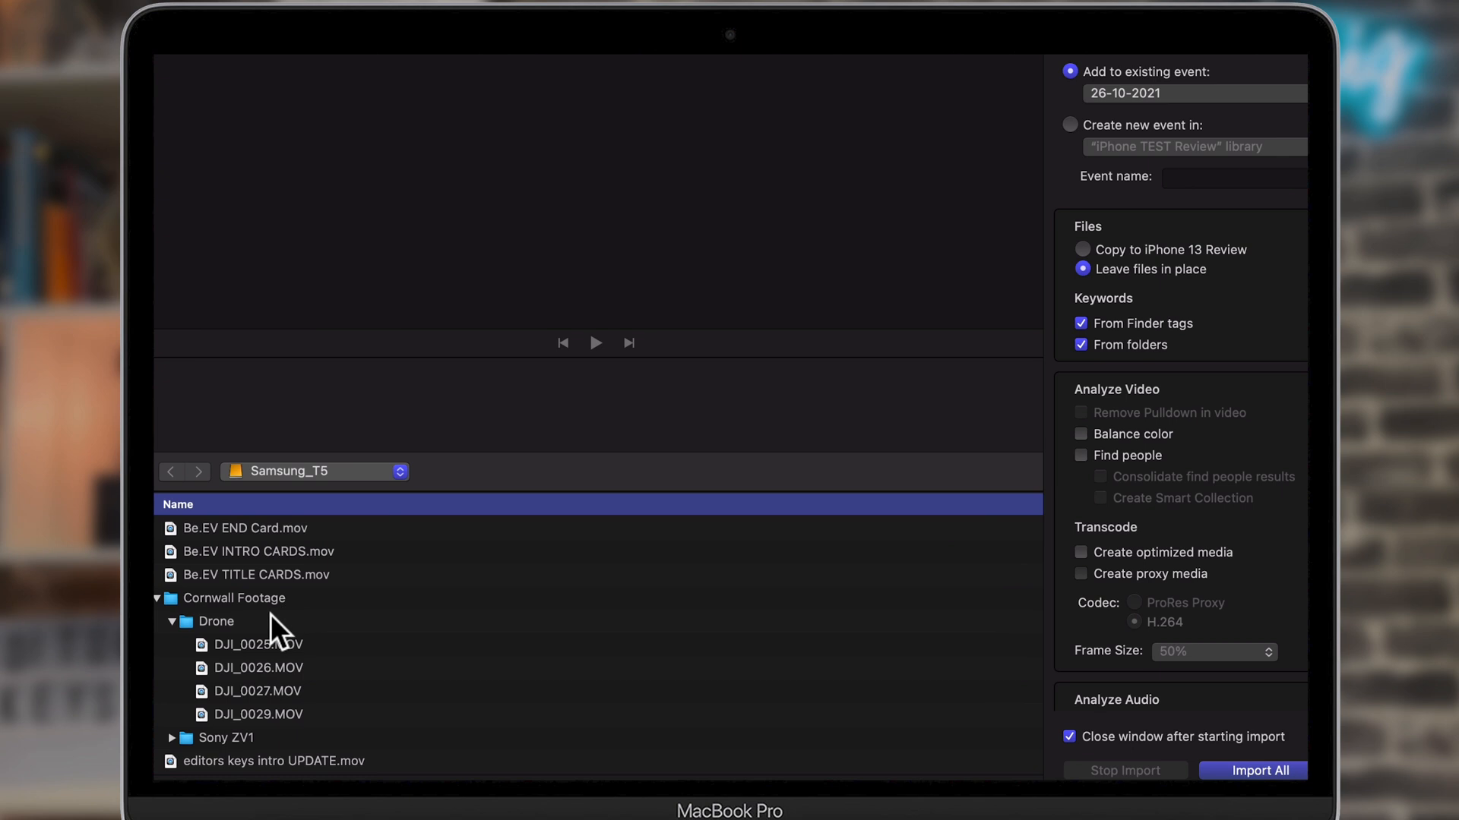
scroll(229, 586, "down", 5)
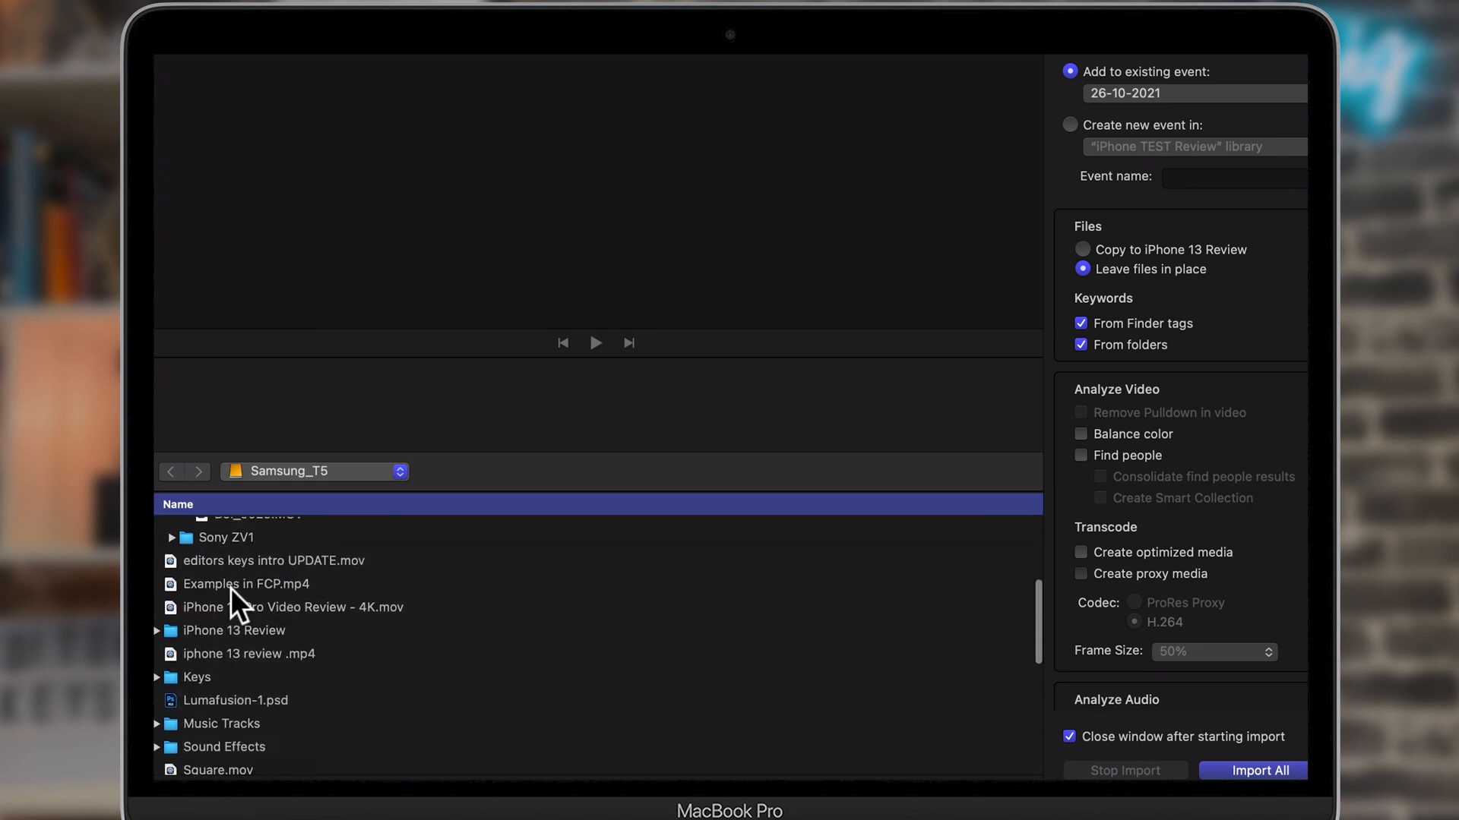
left_click(201, 629)
left_click(159, 631)
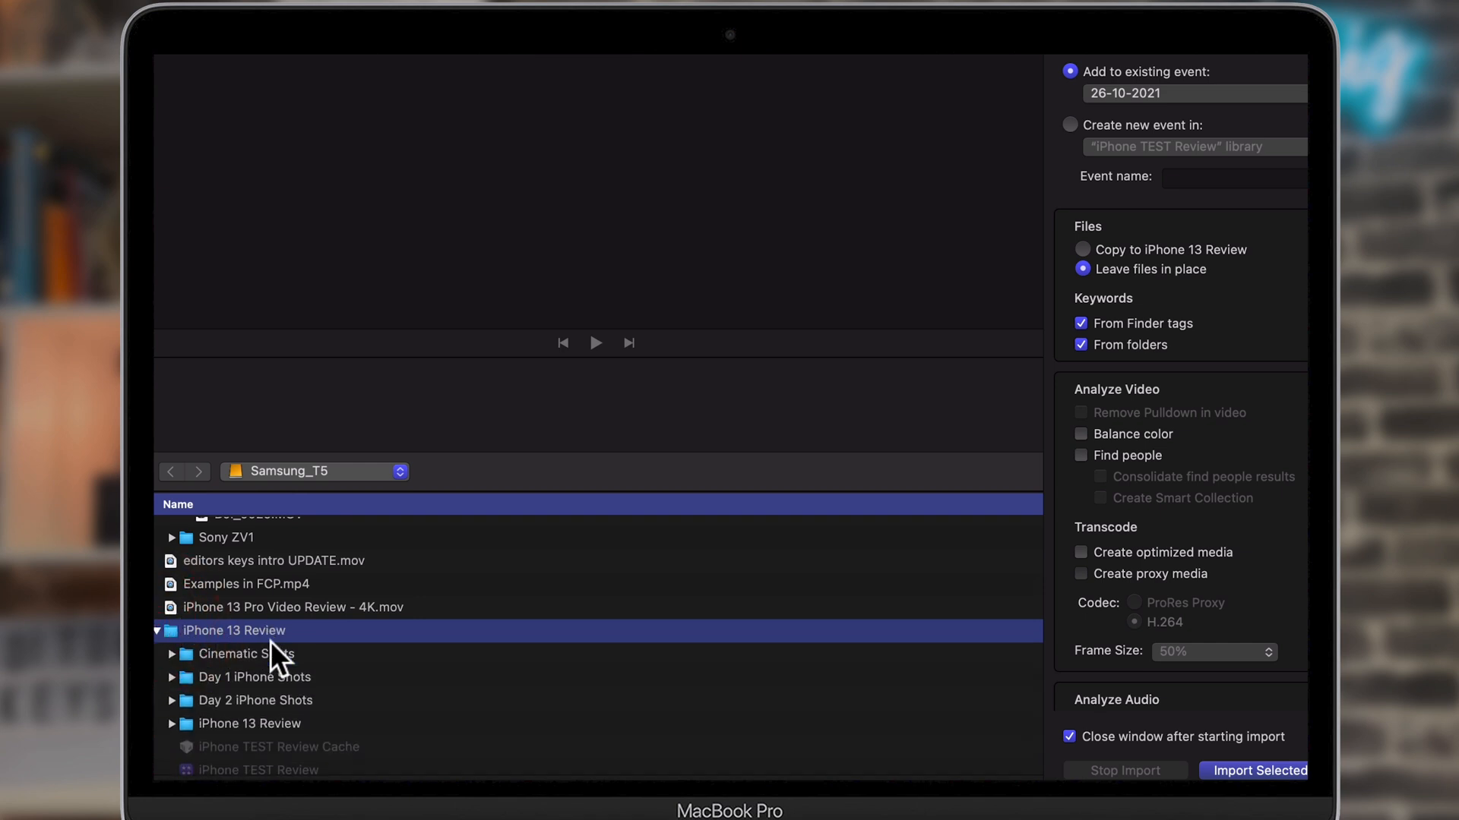
scroll(269, 641, "down", 2)
scroll(320, 638, "up", 1)
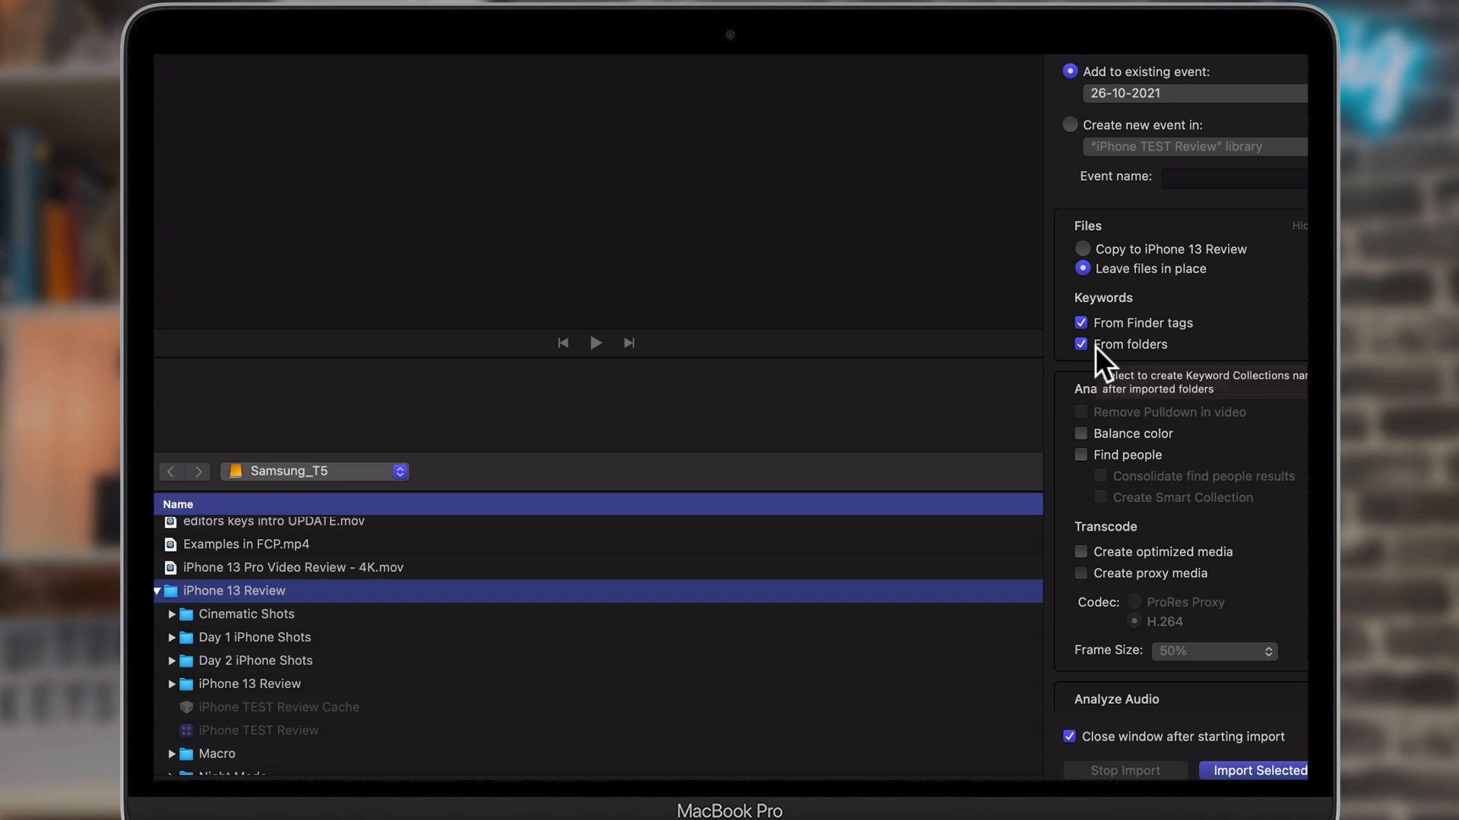
Step: Look through the import's file, keyword and video analysis options, turning Find people on and off again
scroll(1247, 399, "down", 1)
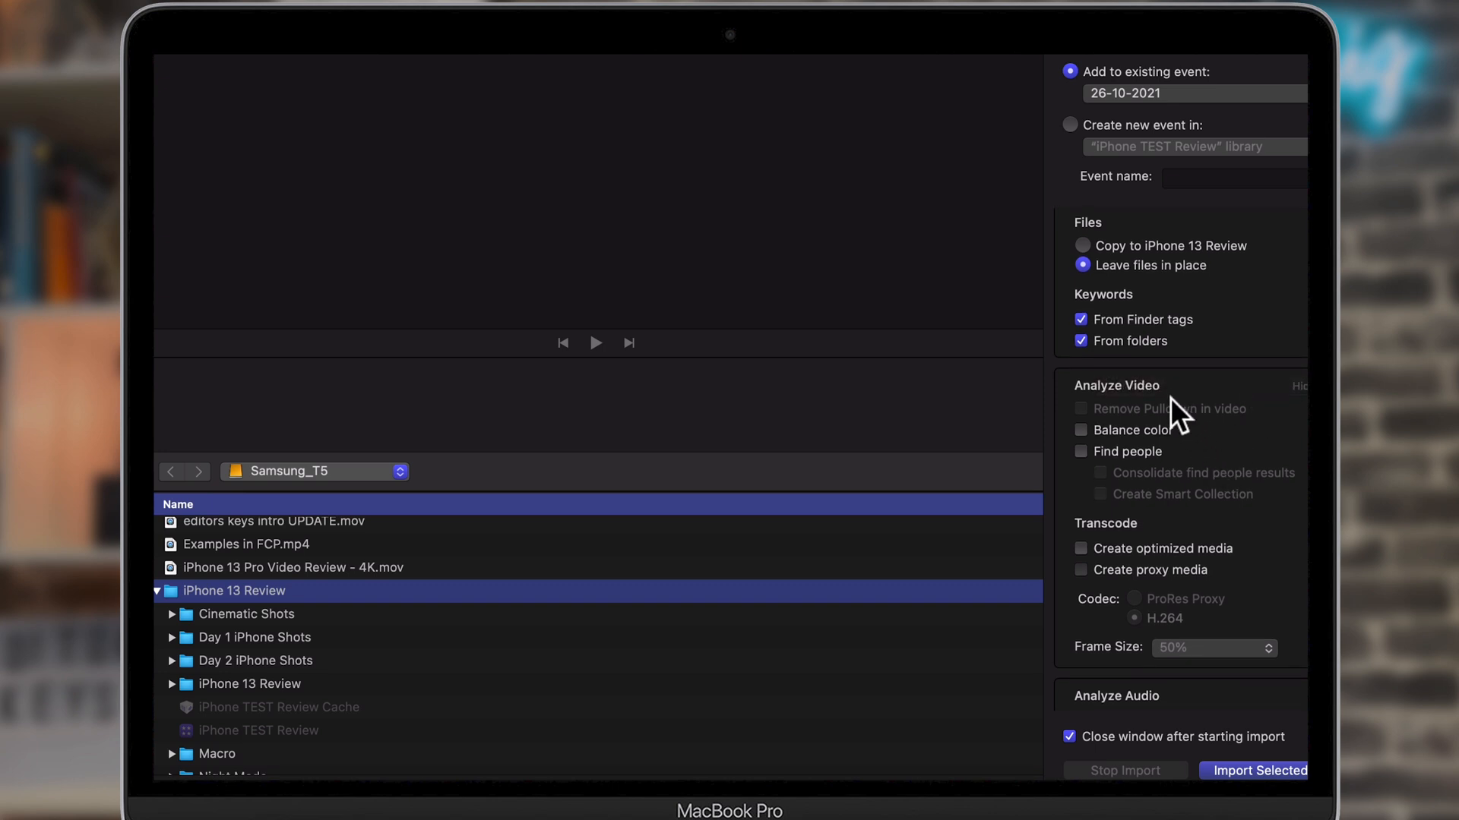
scroll(1170, 398, "down", 1)
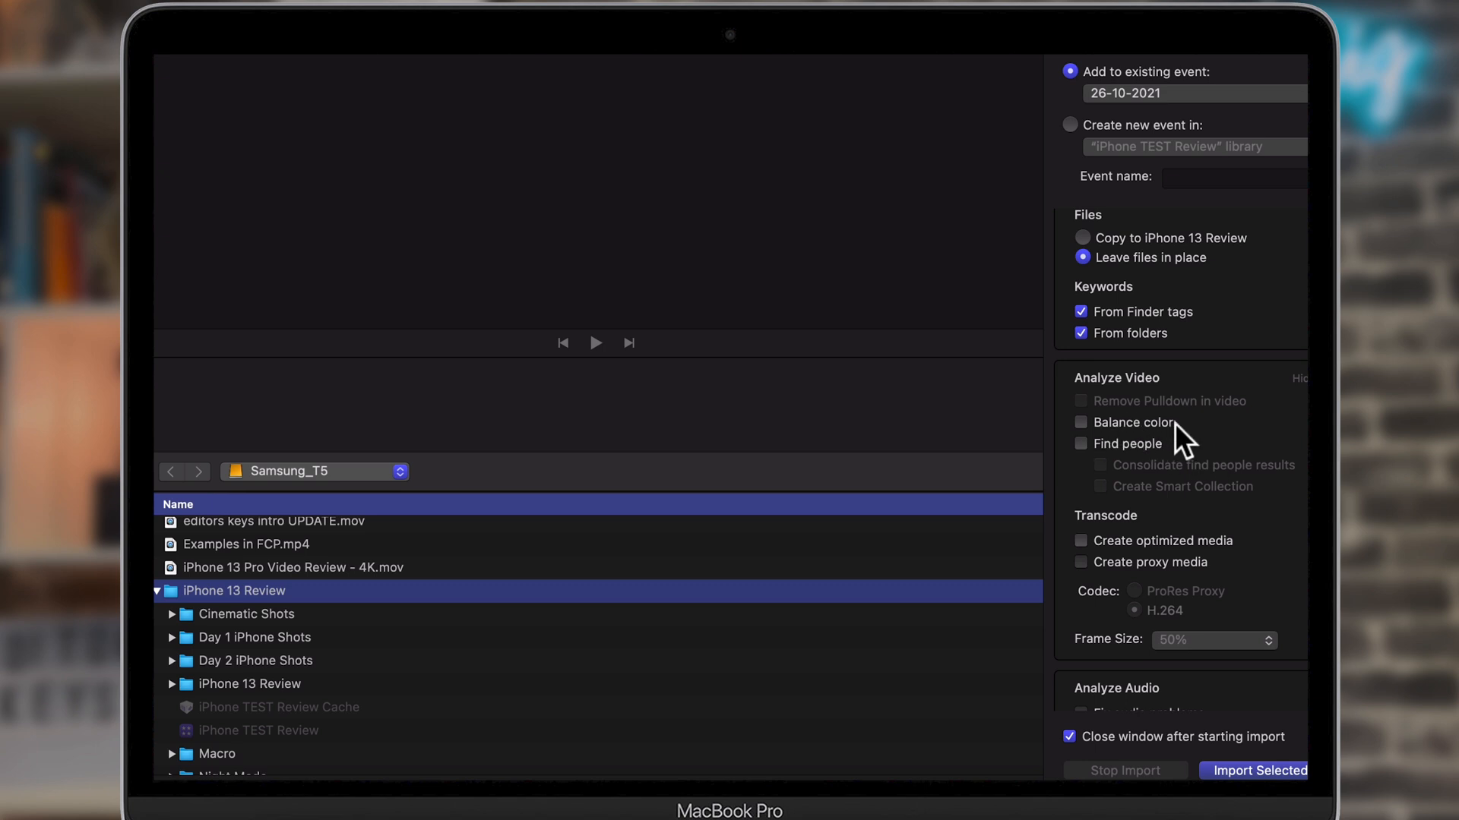
scroll(1210, 439, "down", 2)
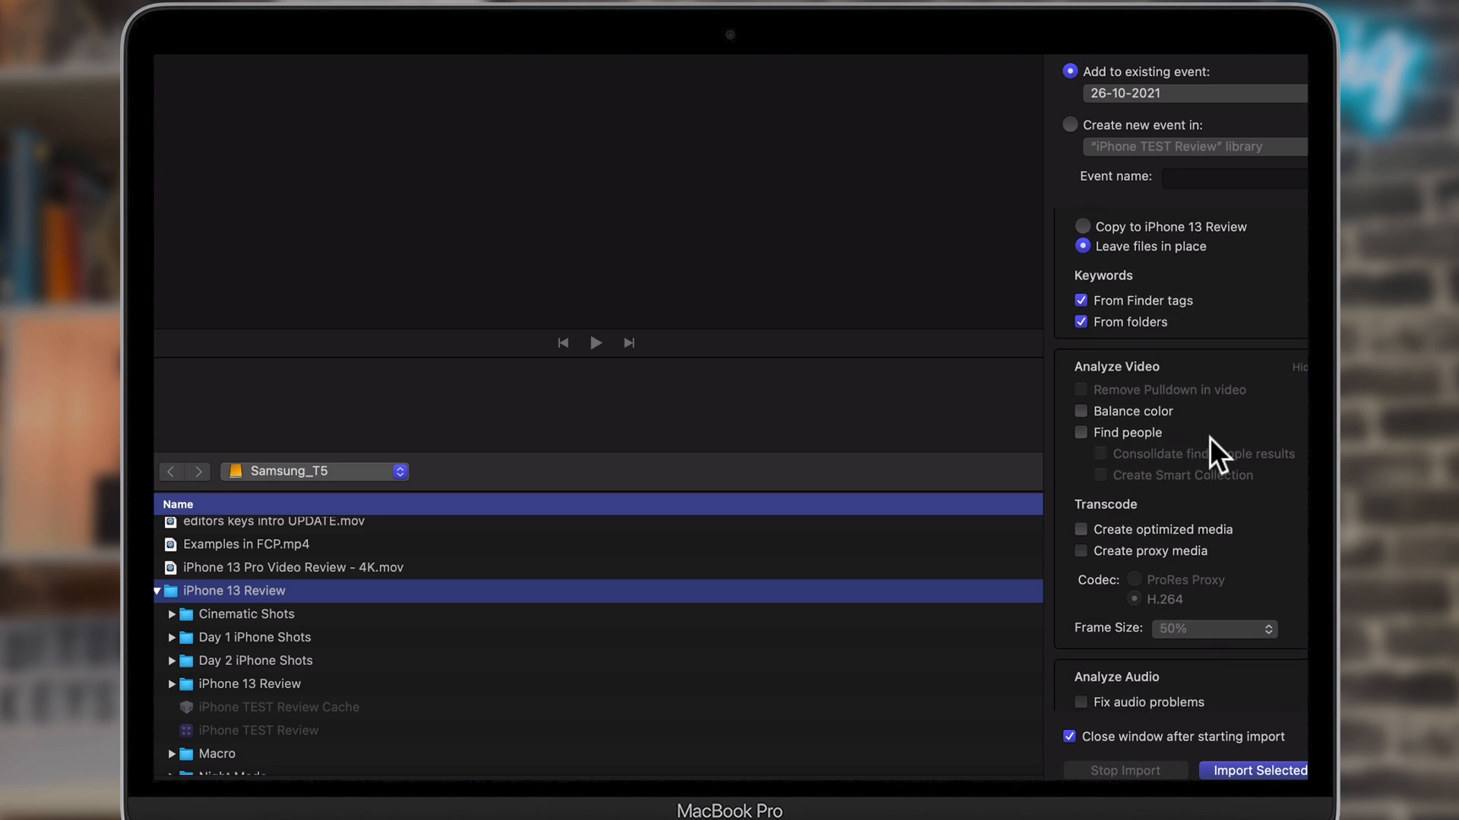
left_click(1119, 433)
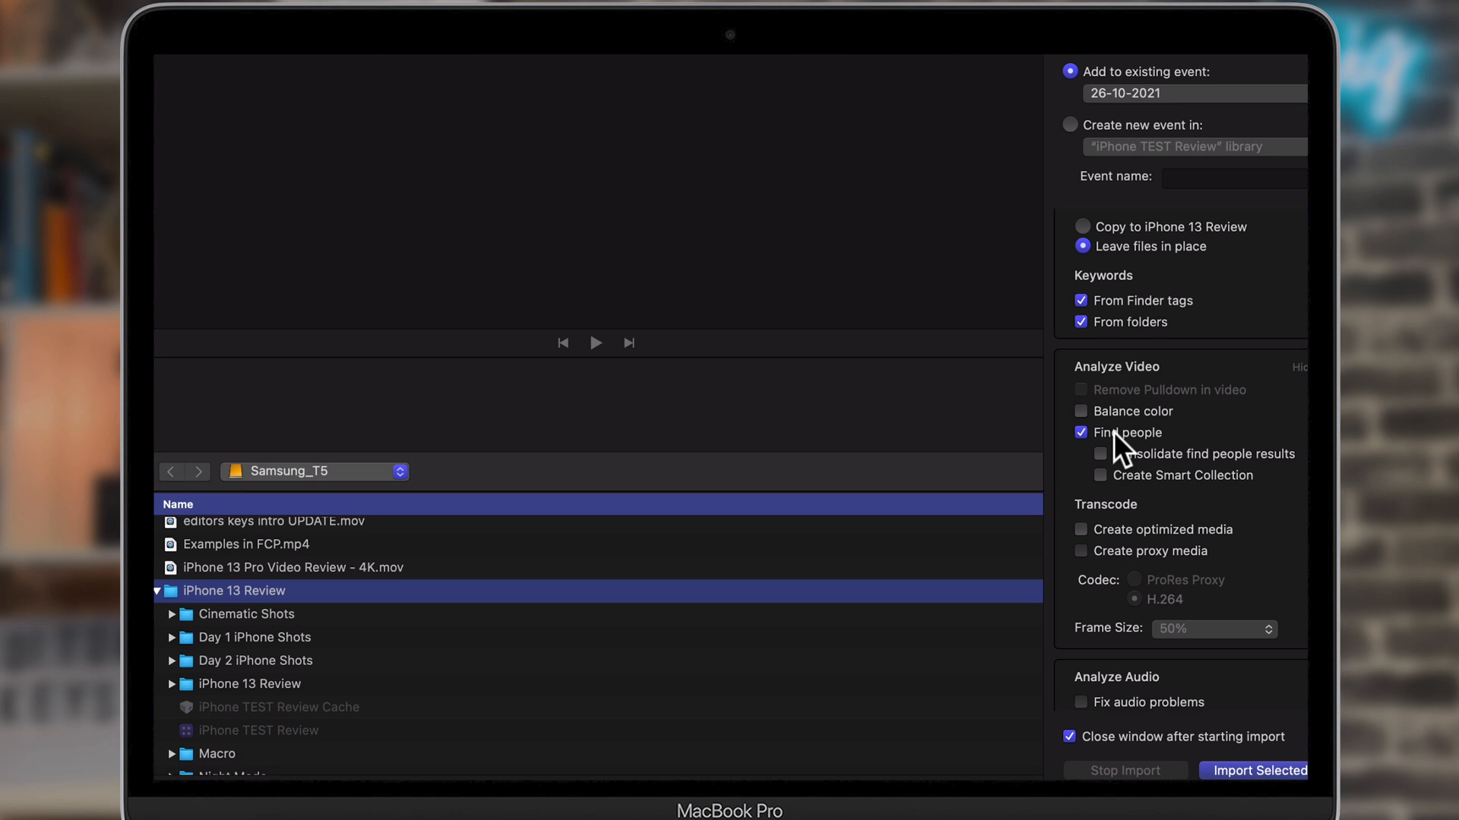
left_click(1082, 433)
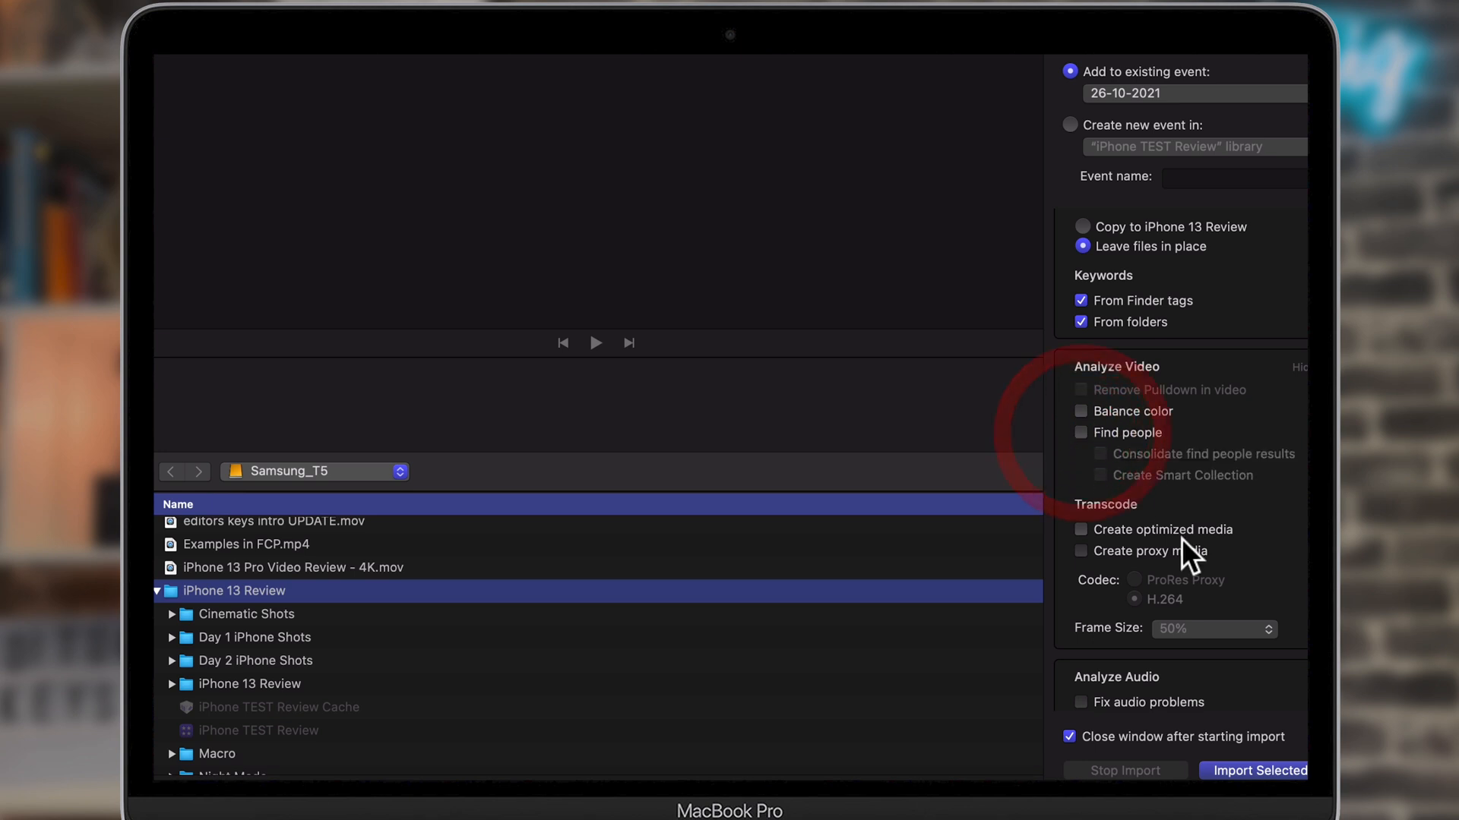
Step: Check the transcode and audio analysis options, and import the selected folder into the 26-10-2021 event with files left in place
scroll(1114, 481, "down", 1)
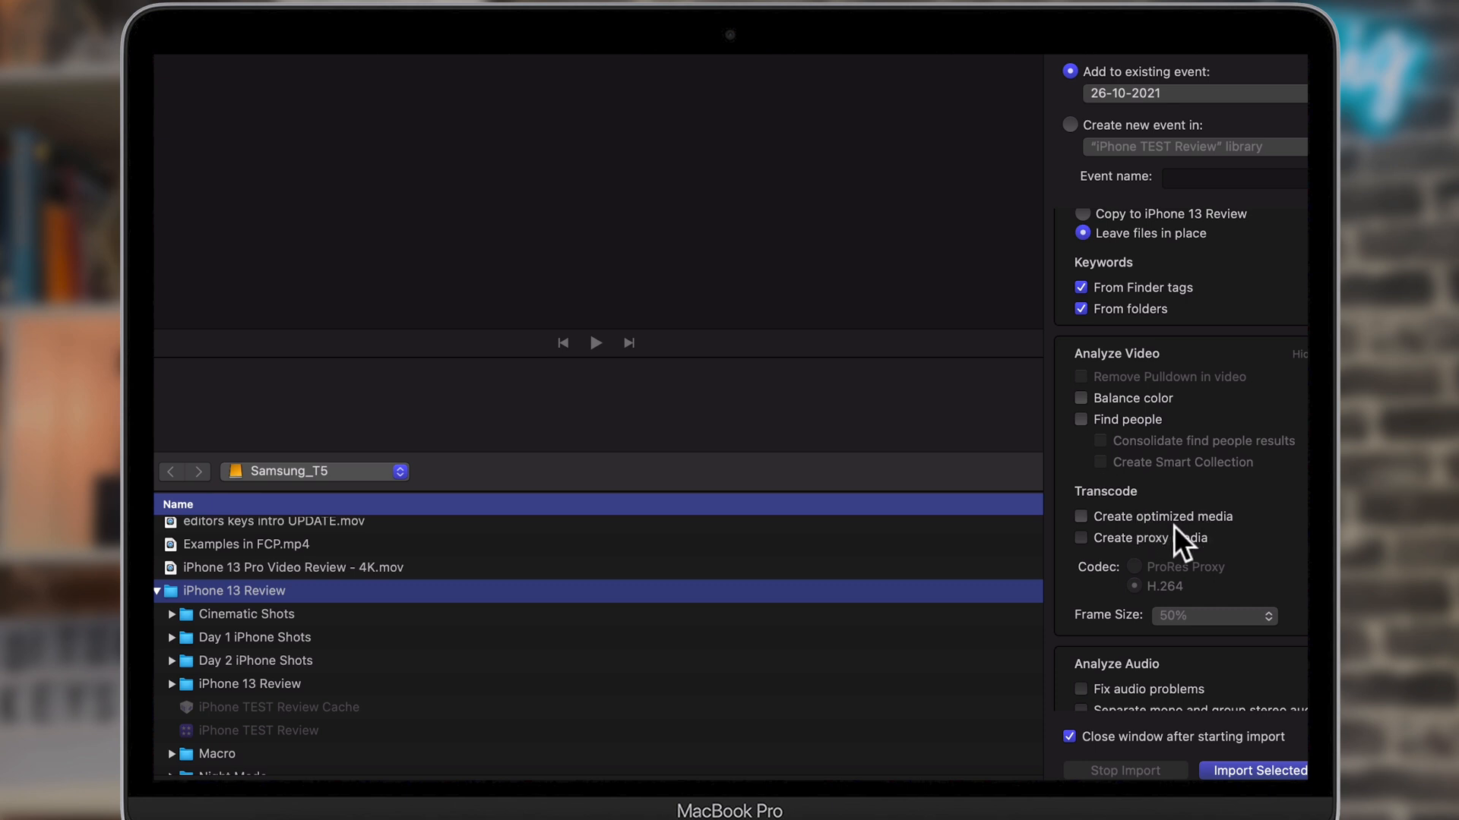
scroll(1174, 526, "down", 1)
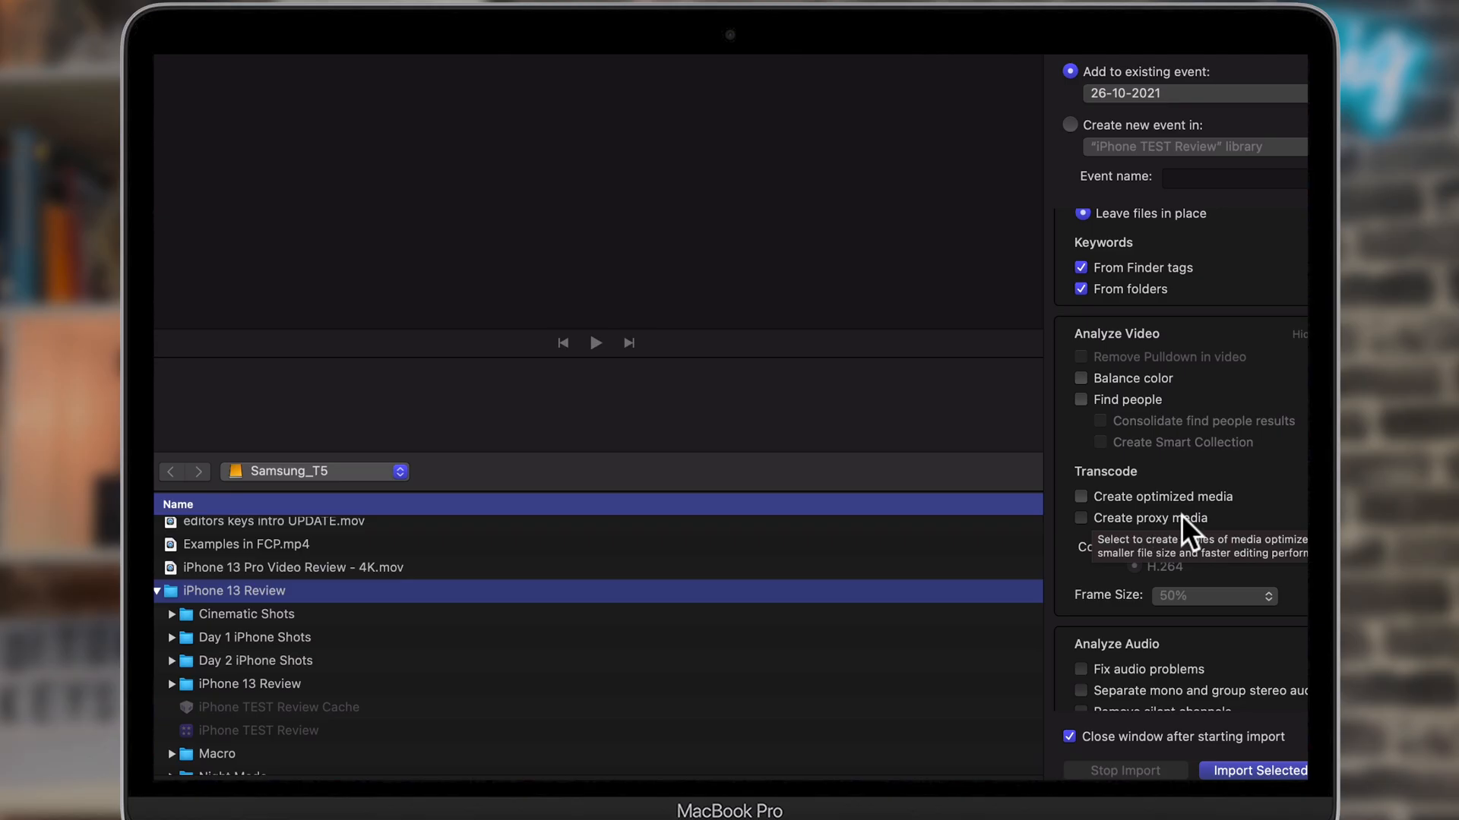
scroll(1282, 501, "down", 1)
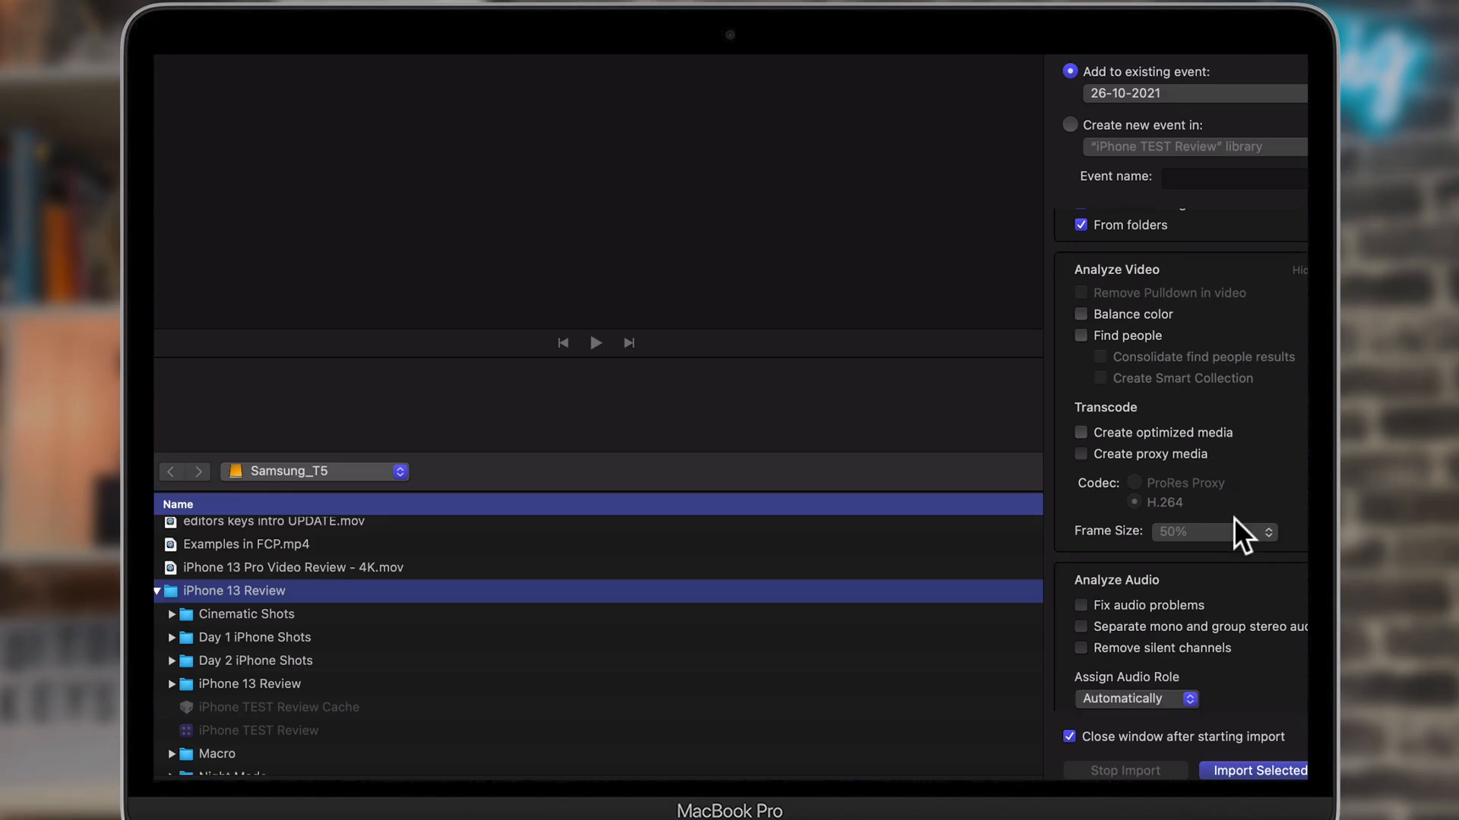
scroll(1231, 501, "down", 2)
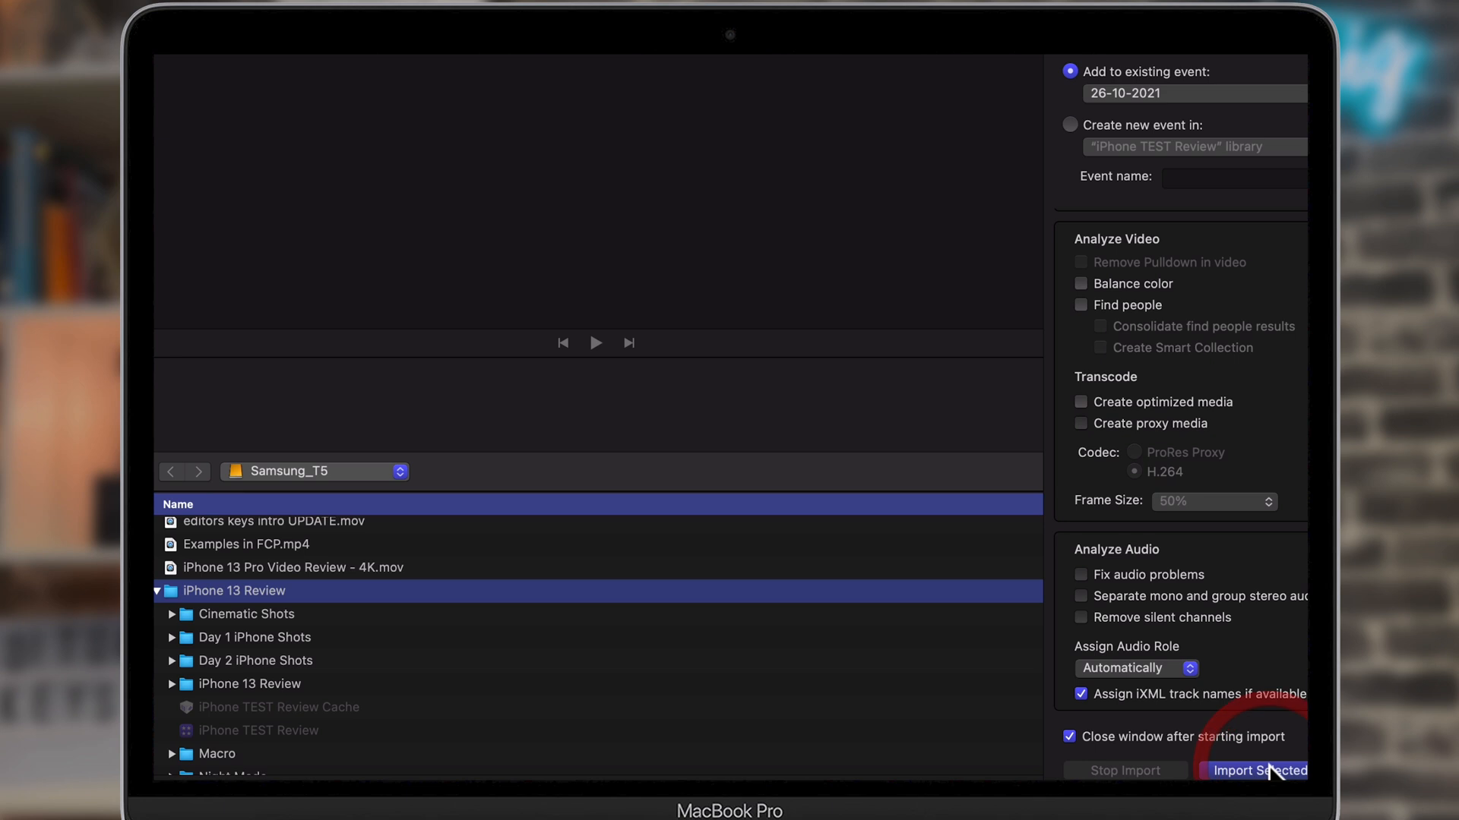
left_click(1274, 771)
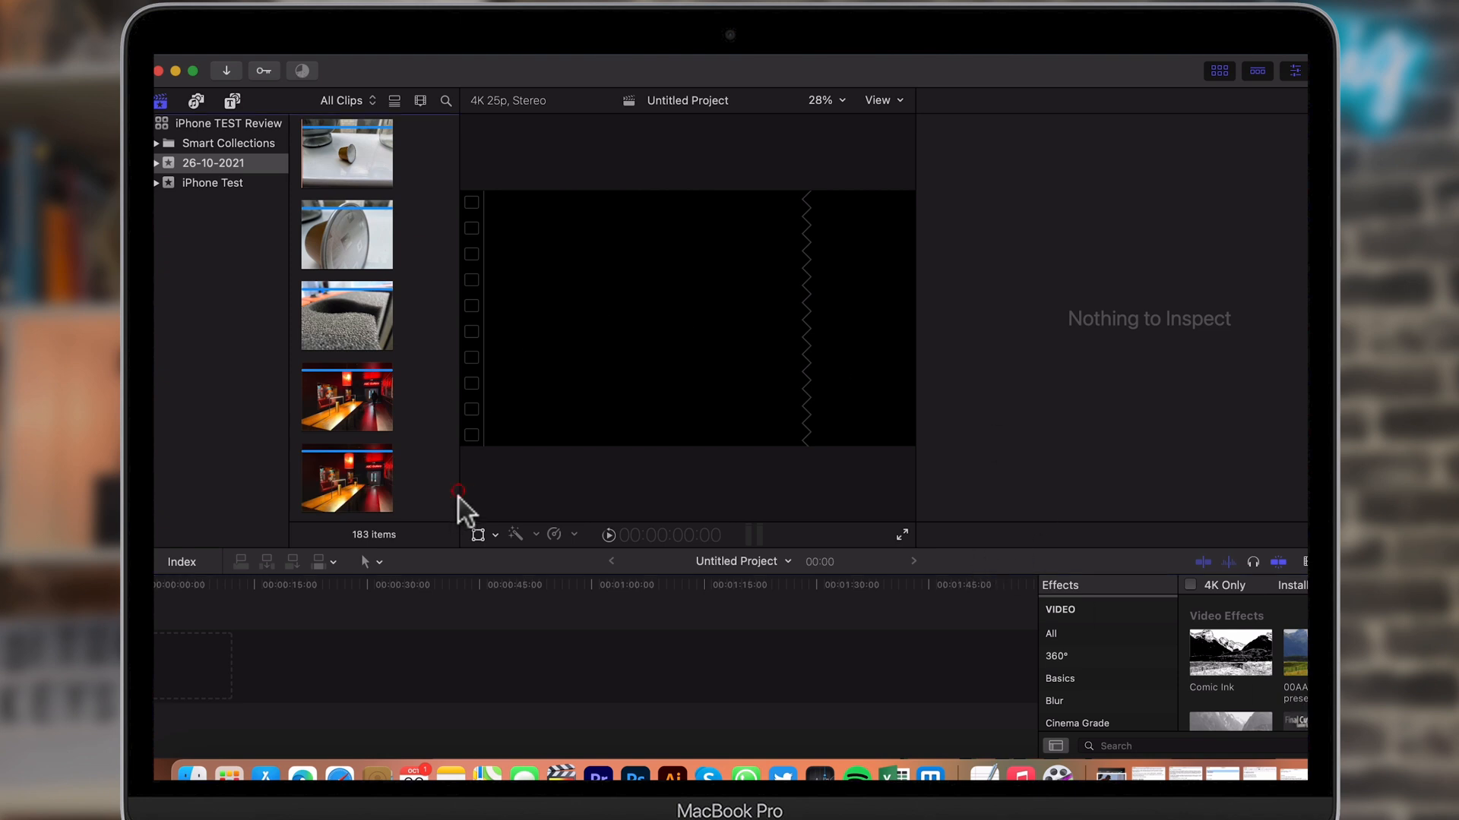
Step: Widen the clip browser and hide the inspector to make room for the imported clips
left_click_drag(459, 524, 694, 515)
left_click(1294, 72)
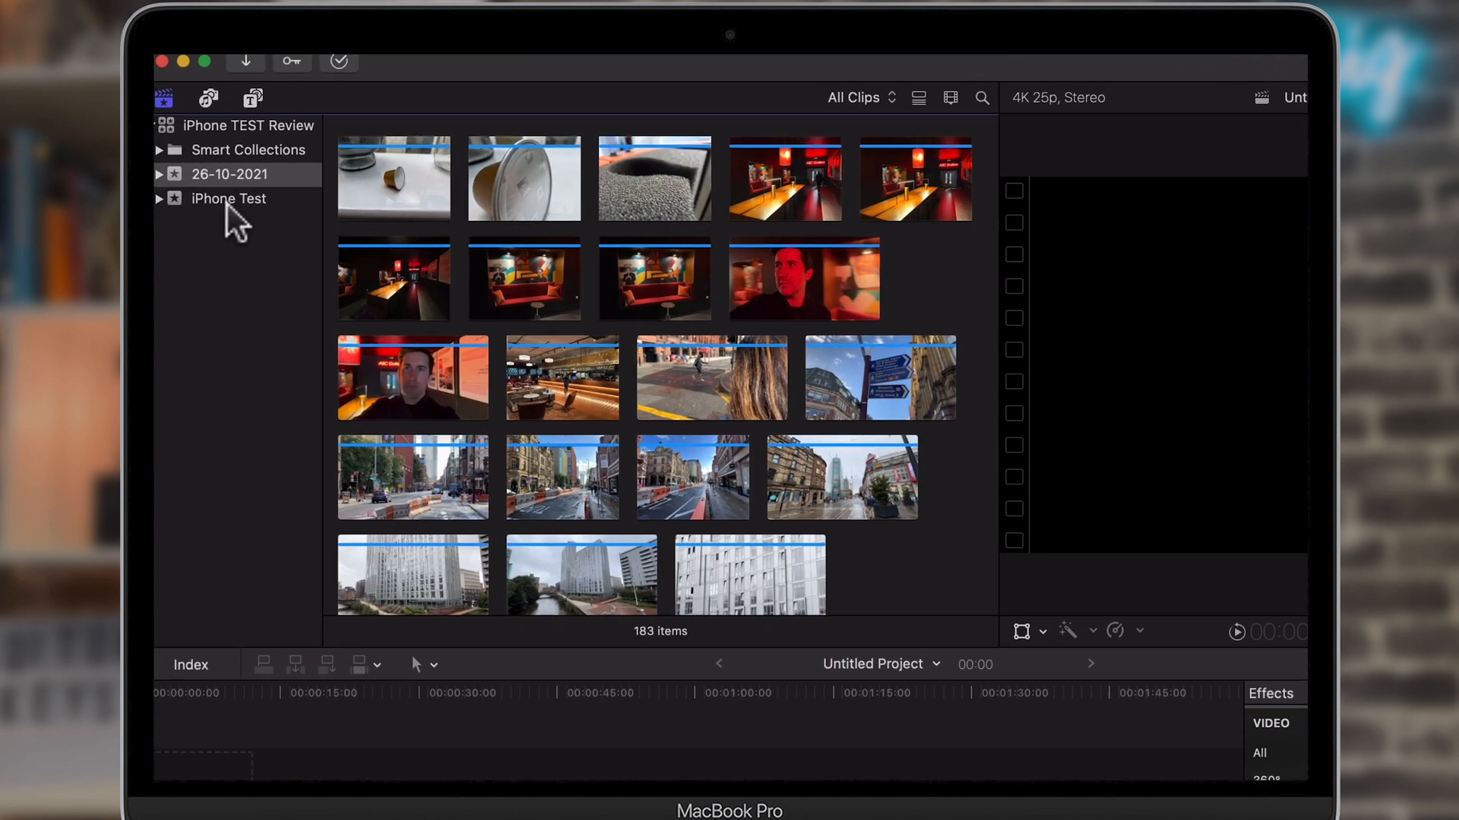
Step: Rename the 26-10-2021 event as "iPhone Main Footage", keeping its keyword collections expanded
type("iPhone Main Footag")
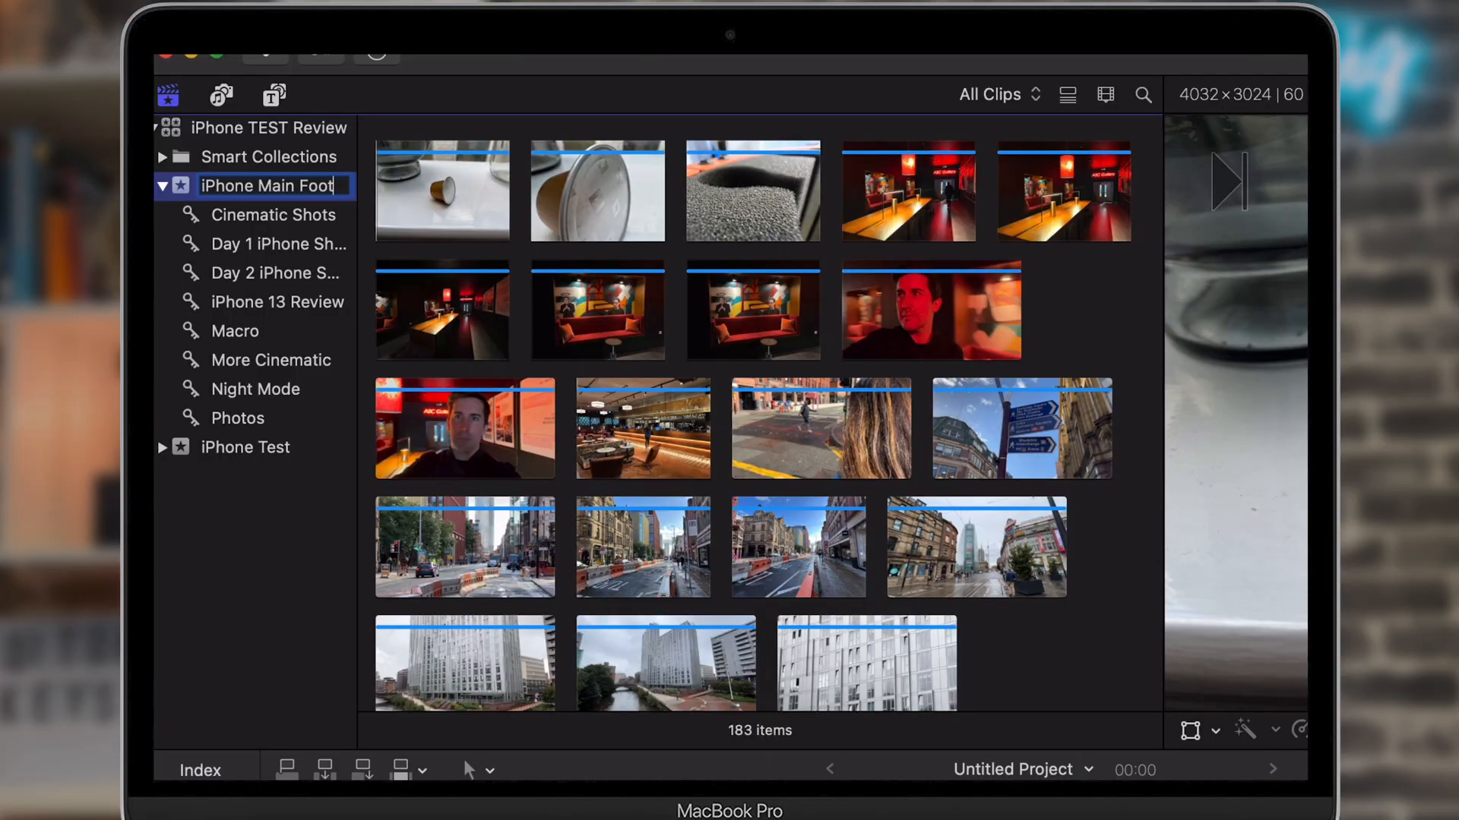
key("Return")
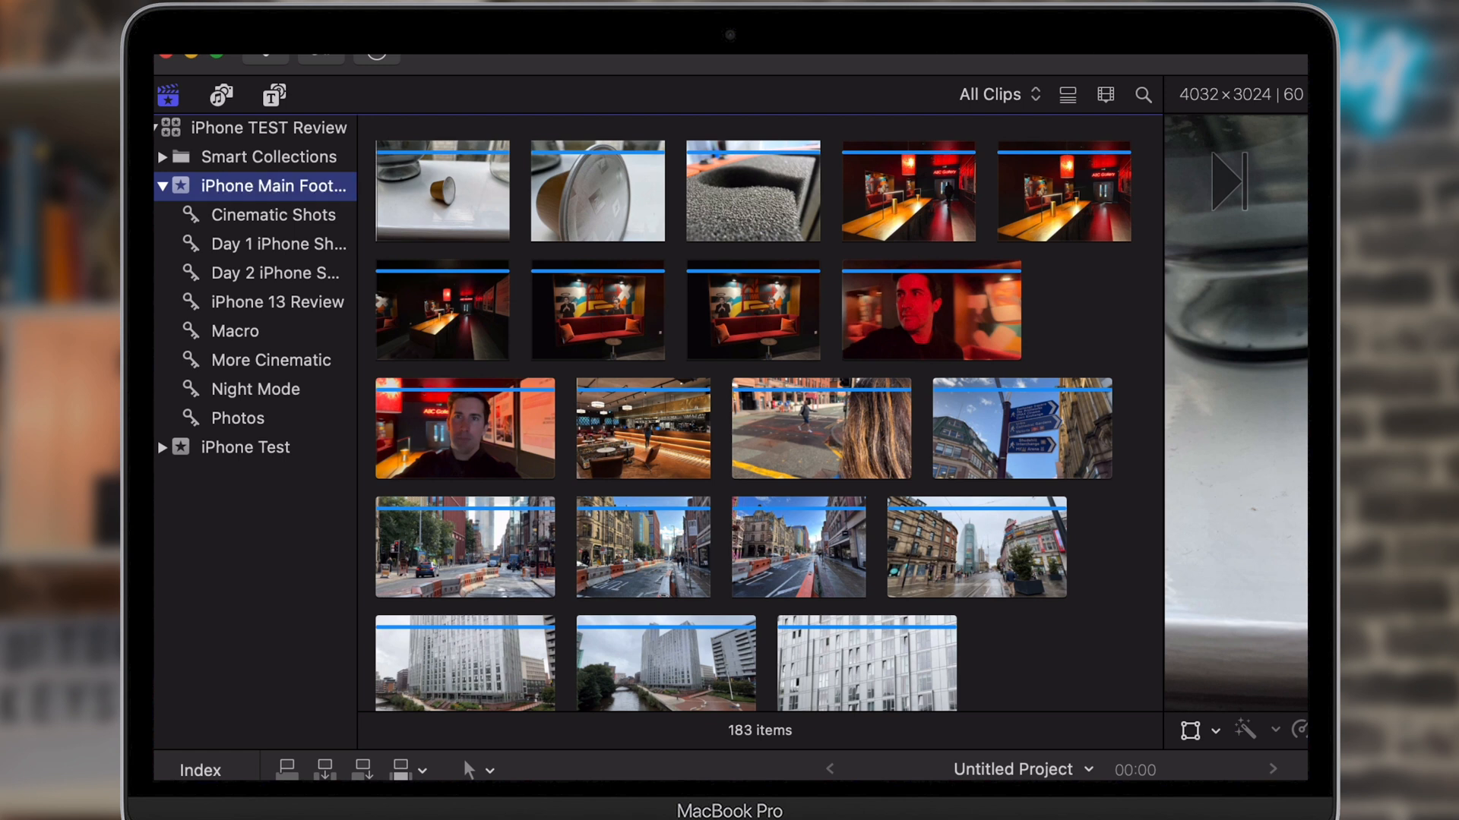
left_click(163, 186)
left_click(164, 188)
Step: Look through the clips in the event's keyword collections, from Cinematic Shots through to Night Mode
left_click(293, 216)
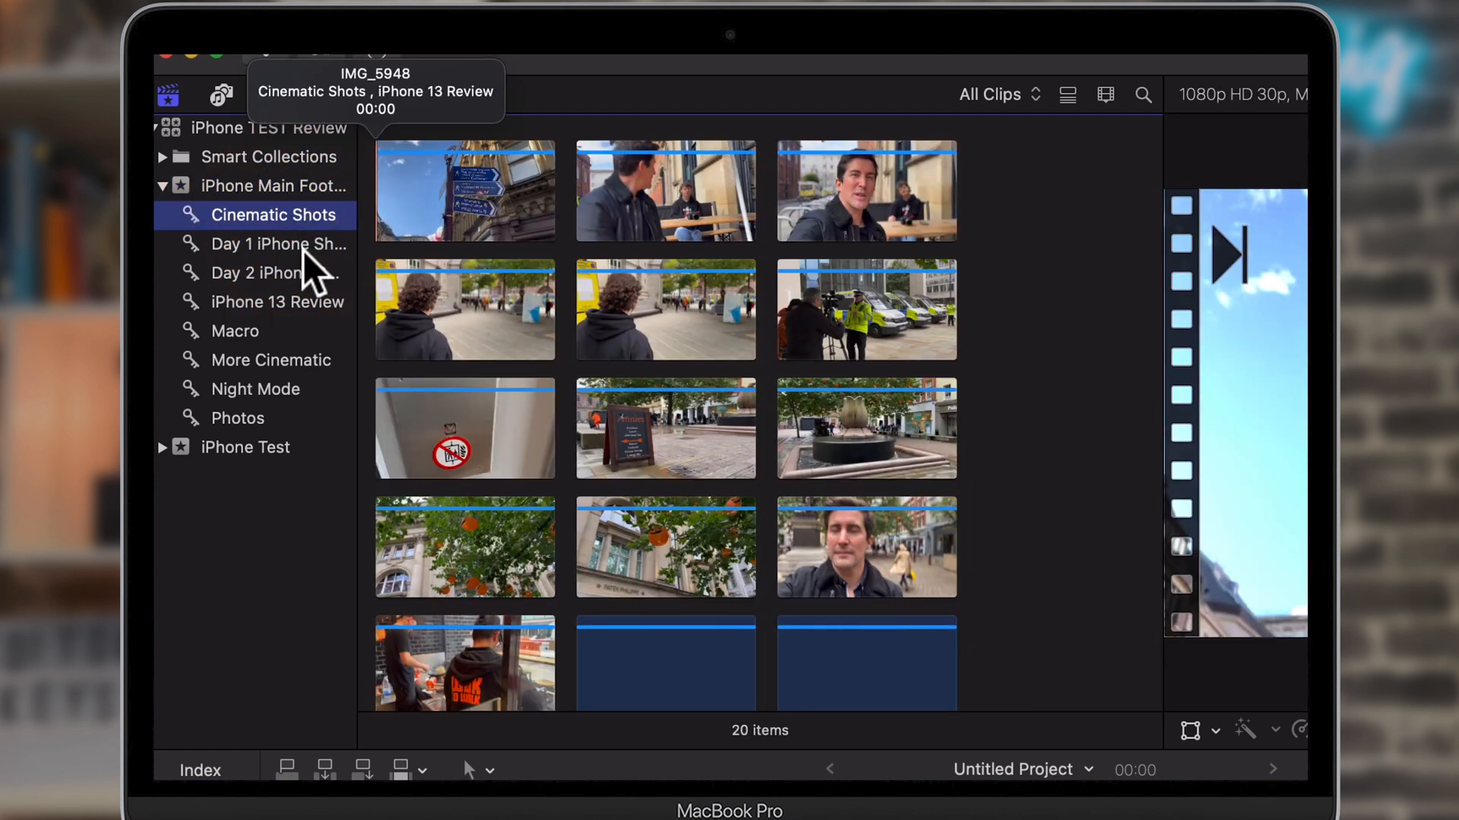
left_click(300, 248)
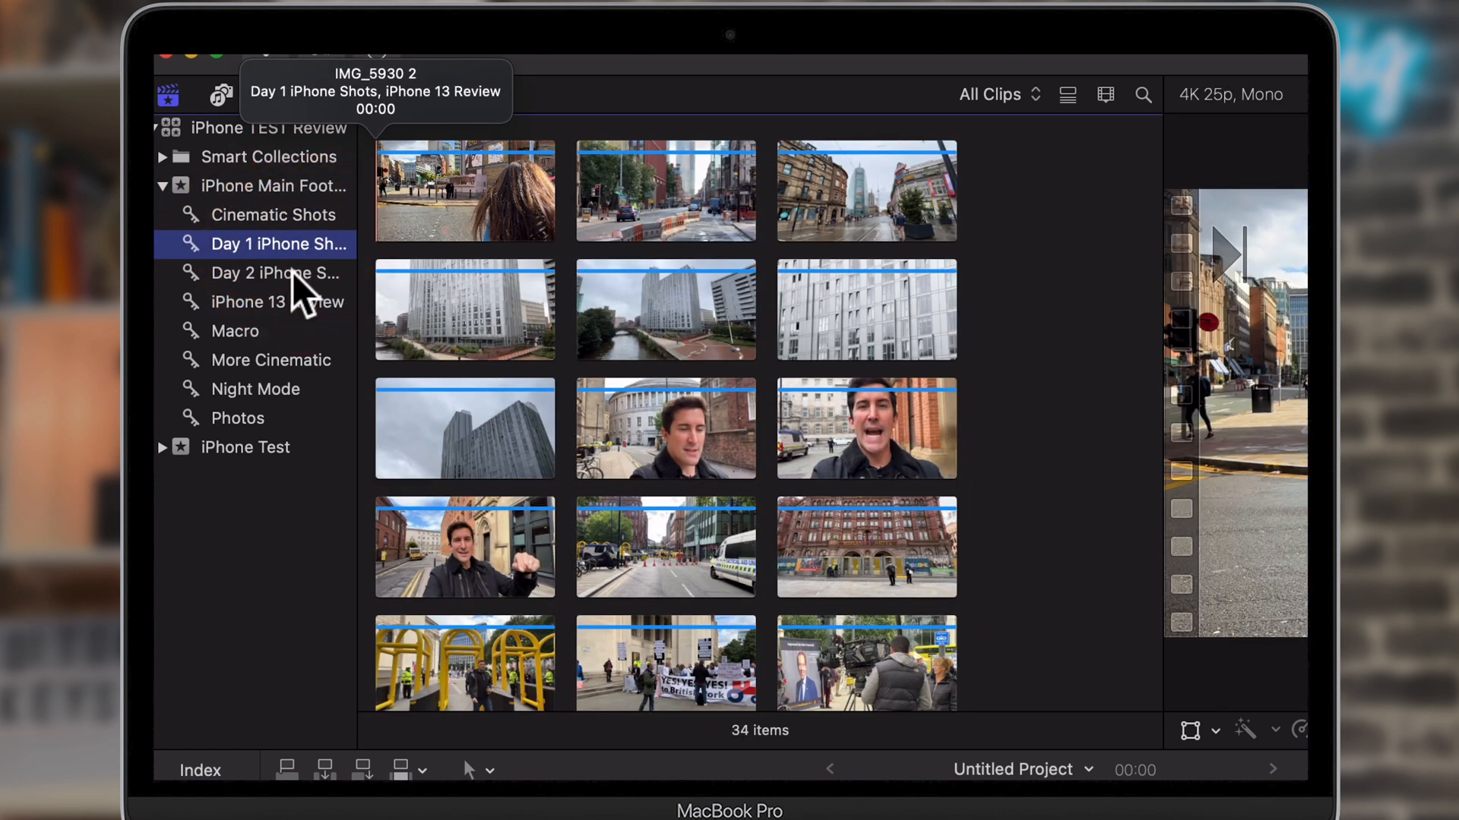
left_click(294, 273)
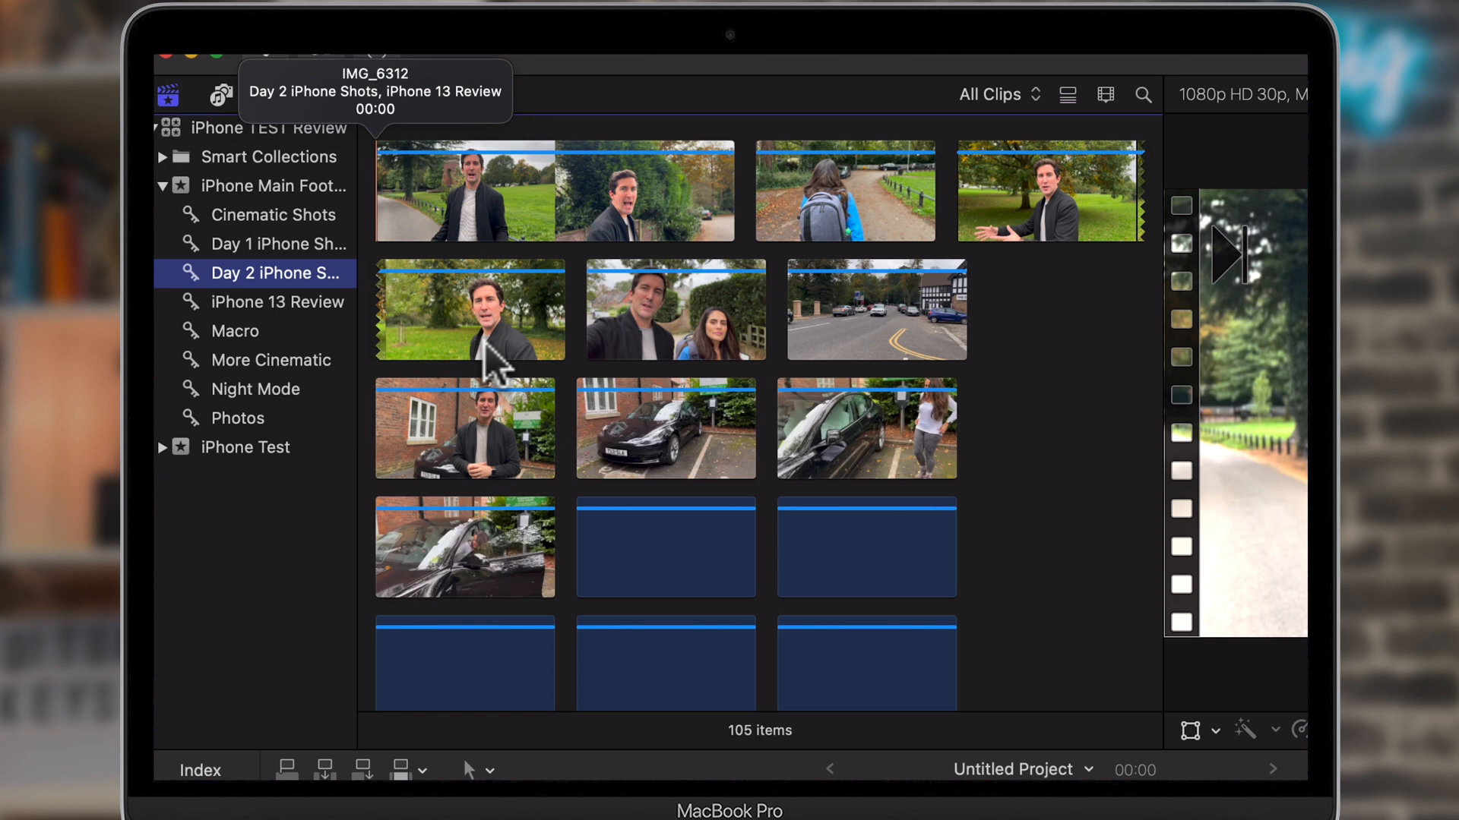
left_click(304, 303)
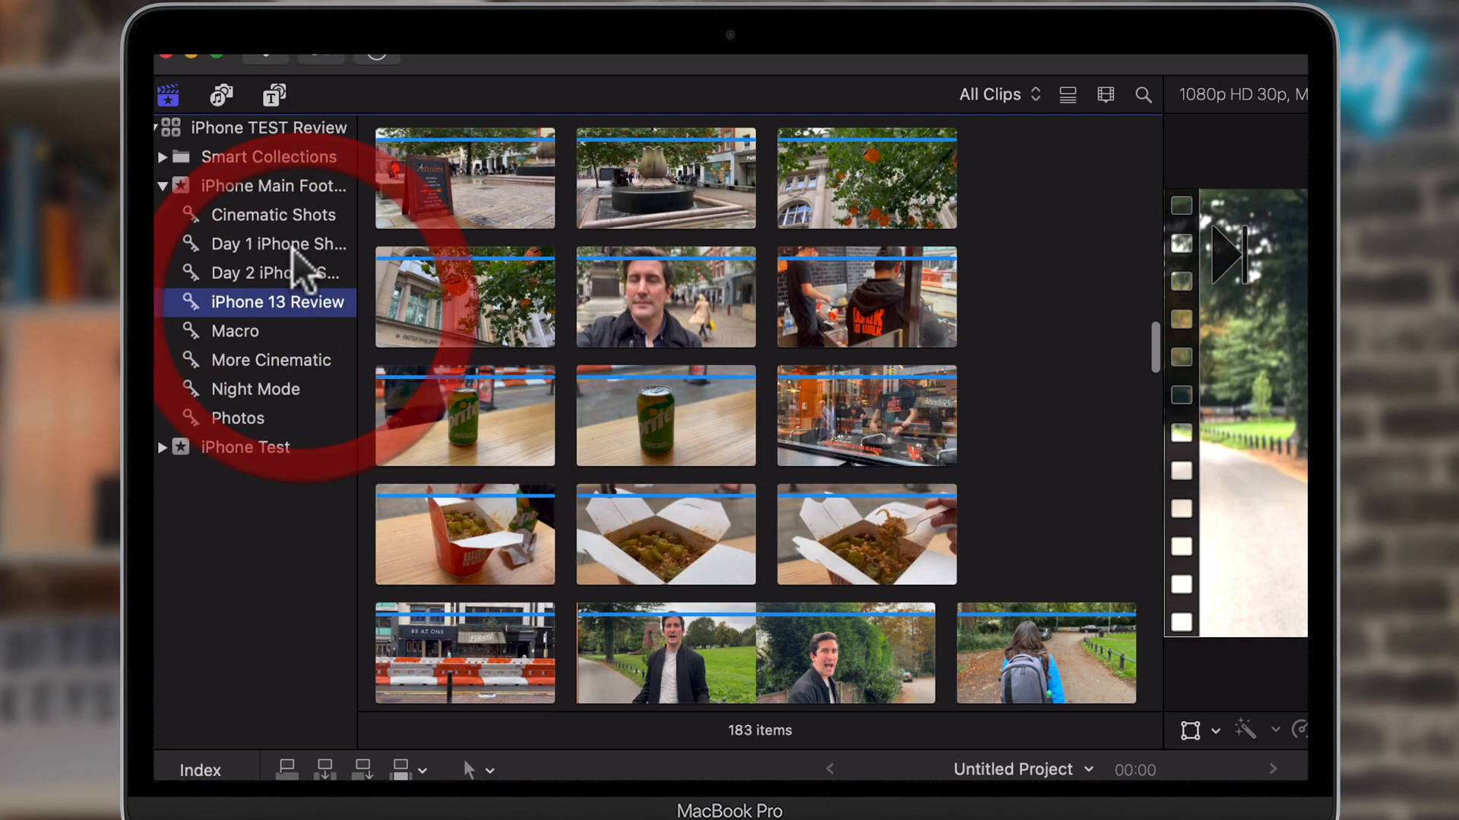
left_click(294, 250)
left_click(294, 273)
left_click(297, 304)
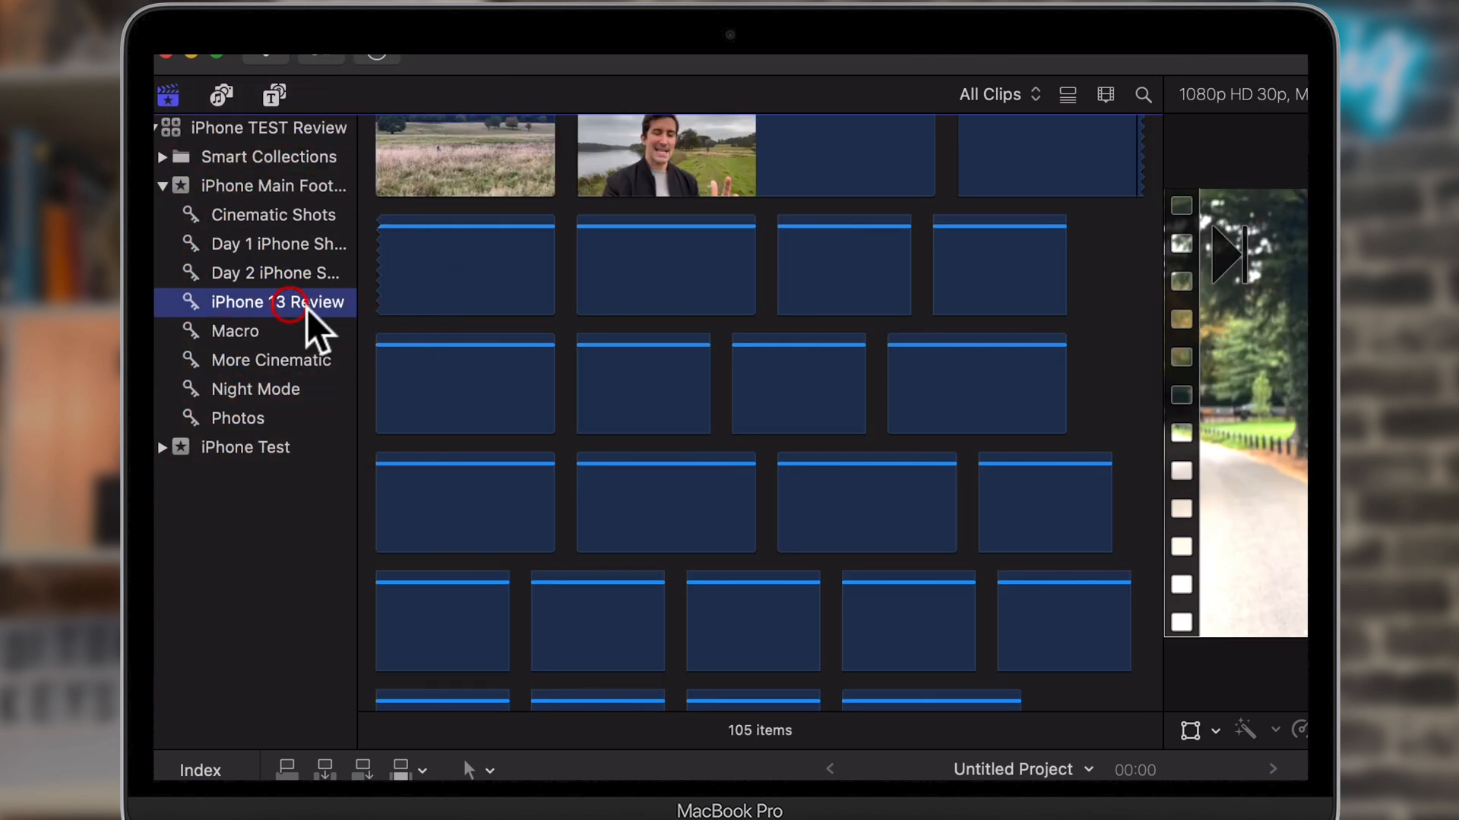
left_click(289, 333)
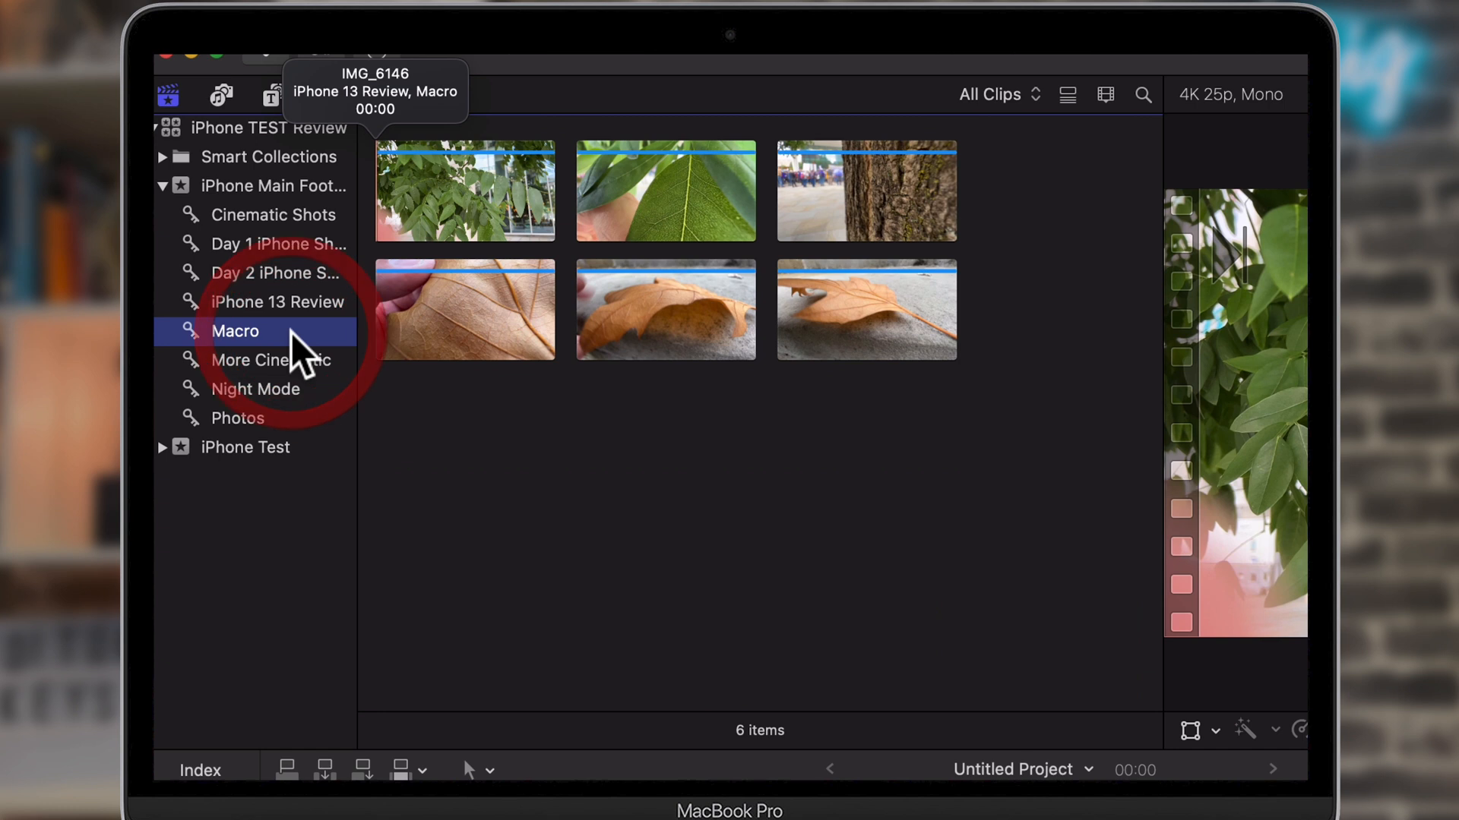
left_click(287, 363)
left_click(288, 391)
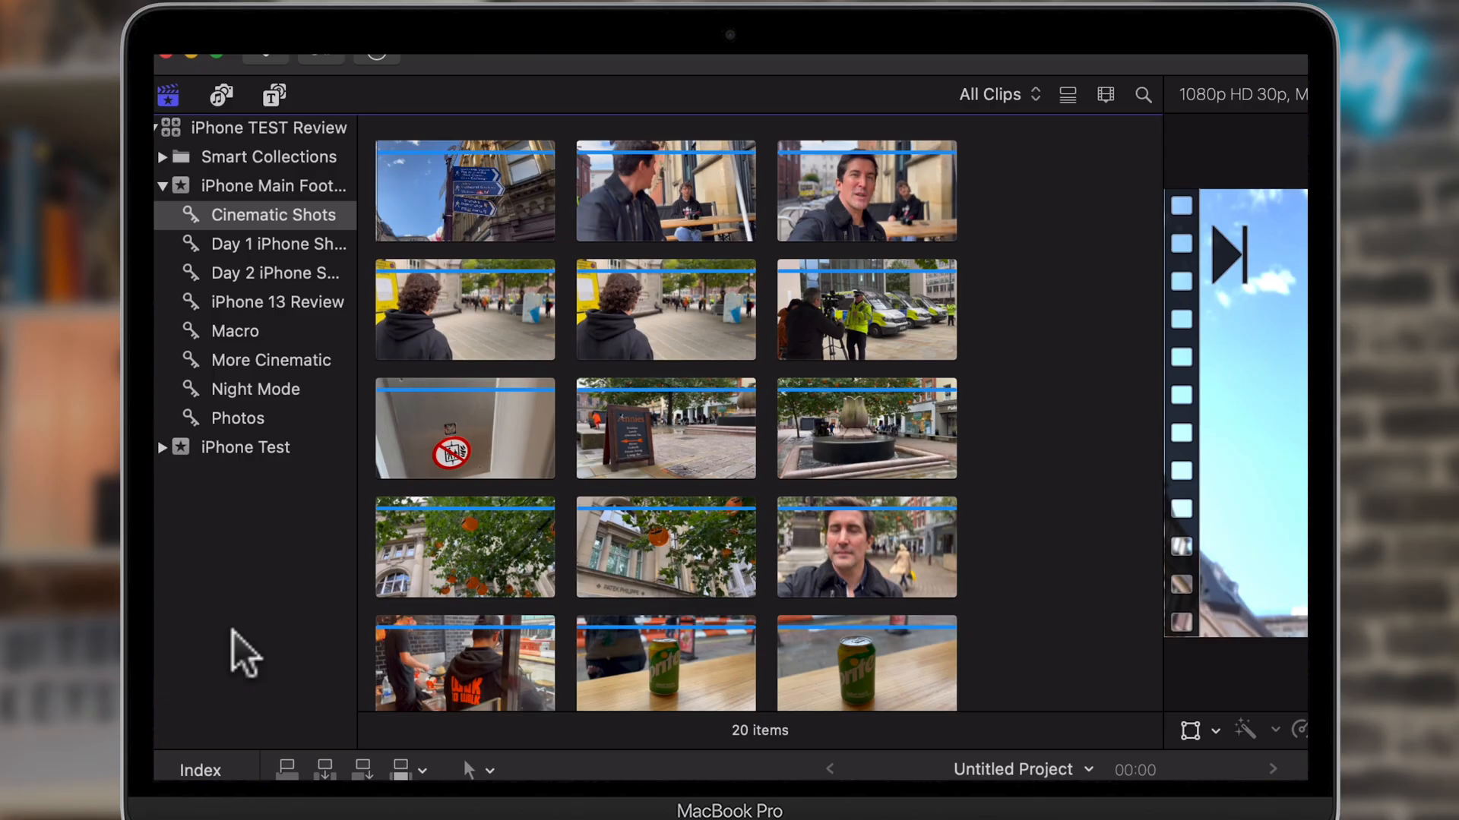
Step: Create a keyword collection named "Headshots" in the iPhone Main Footage event
right_click(284, 335)
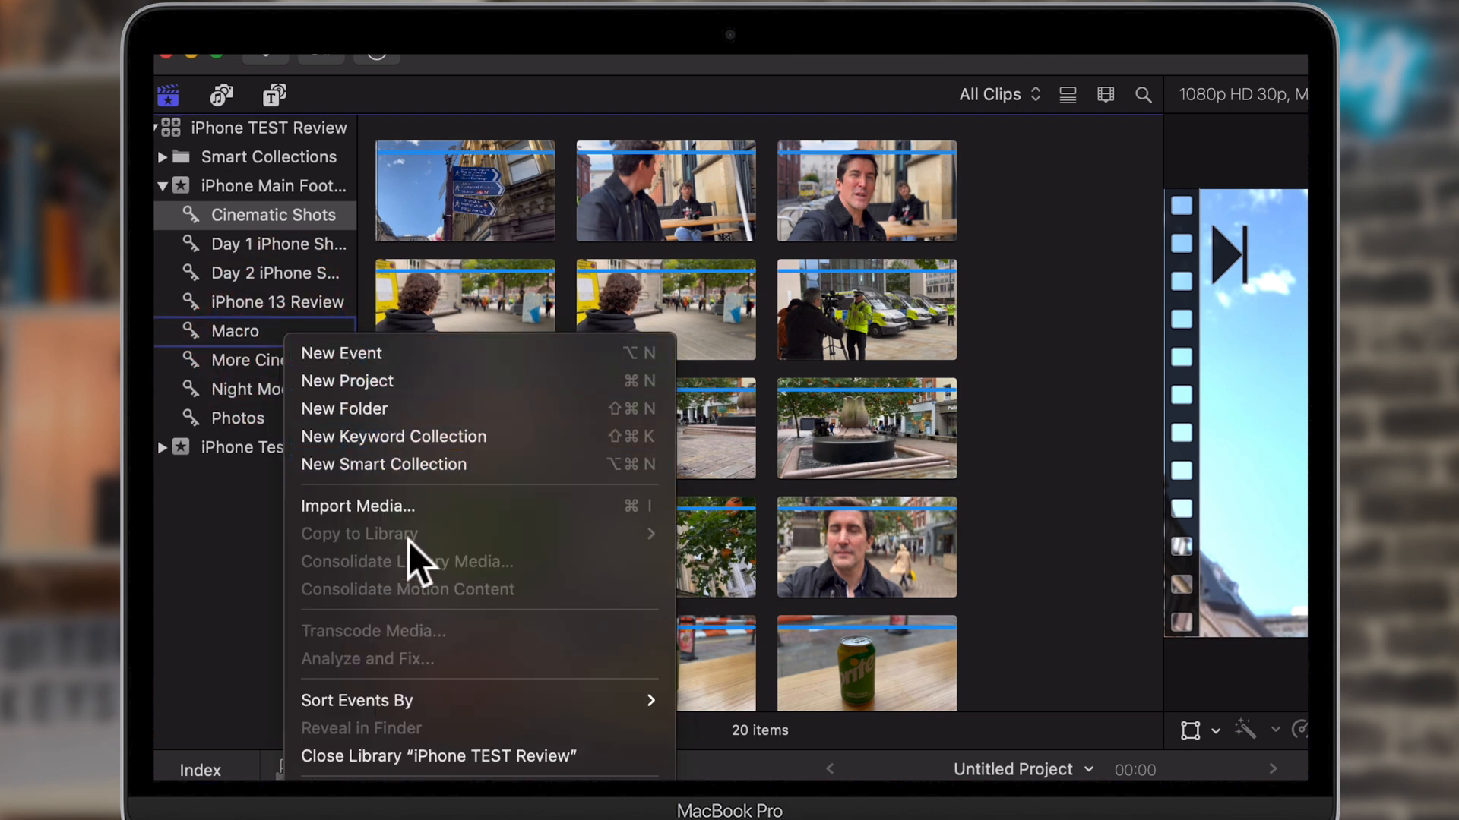
left_click(494, 436)
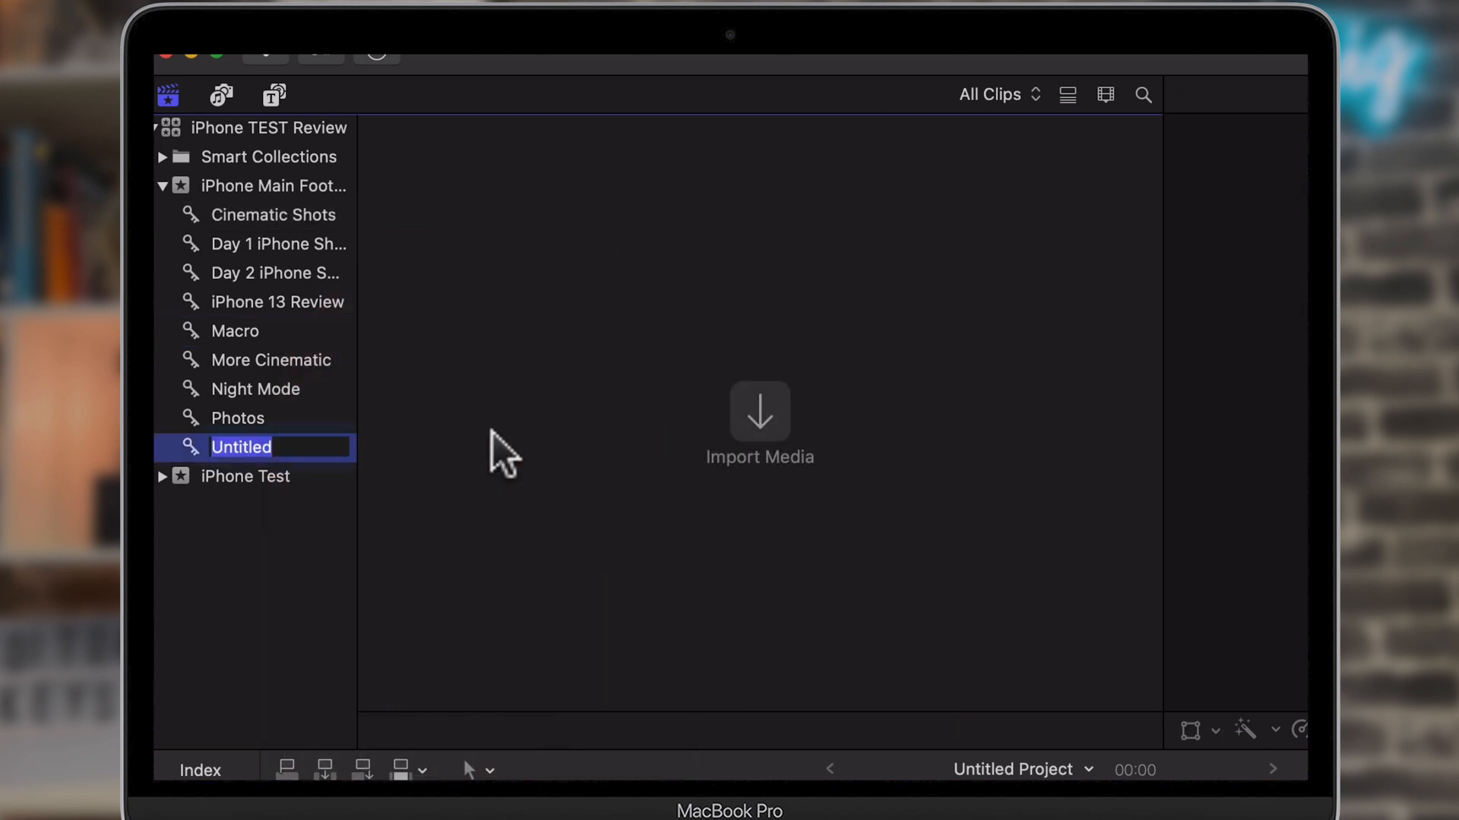
type("Head")
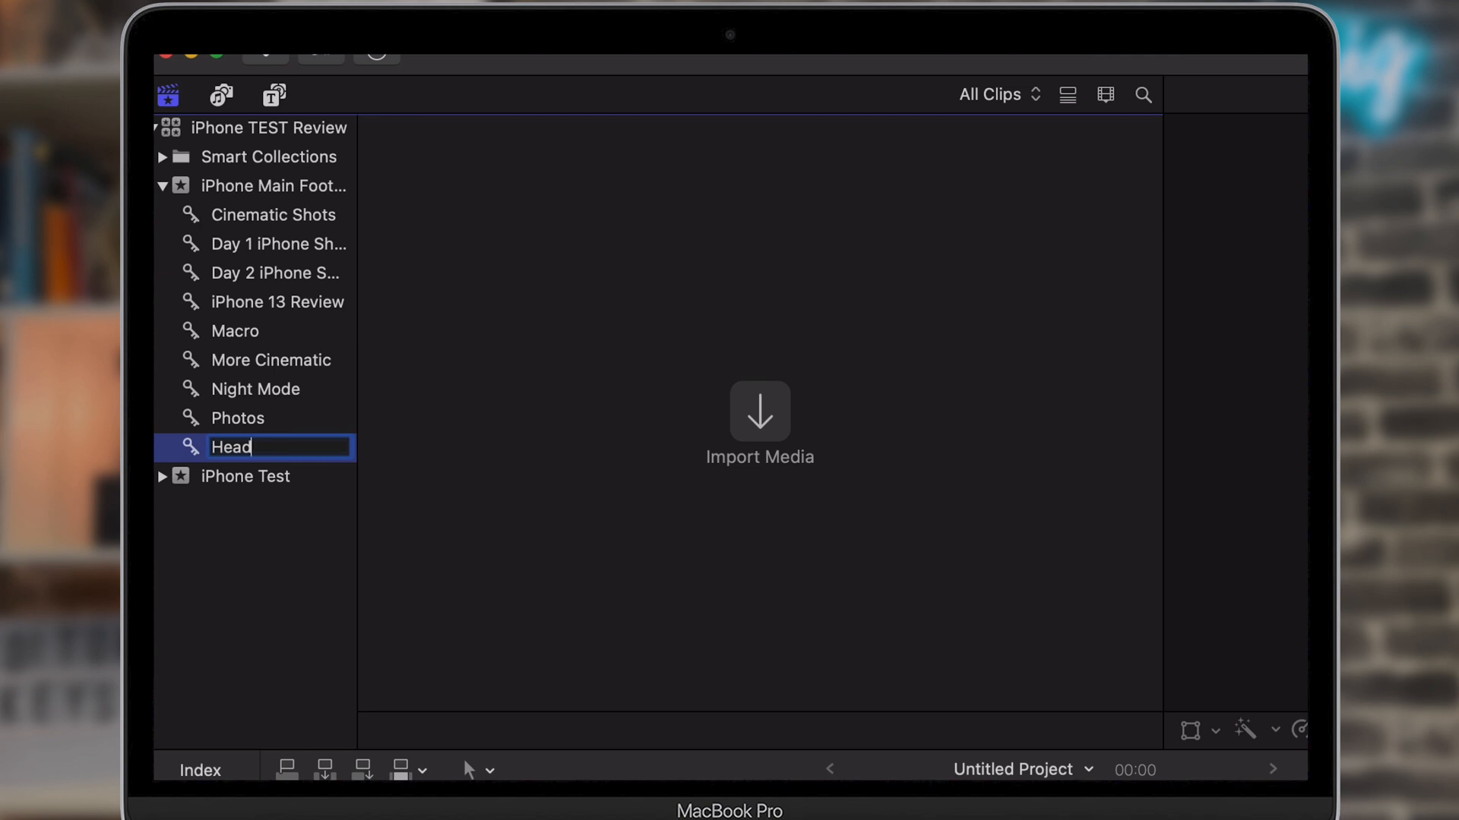
type("shots")
key("Return")
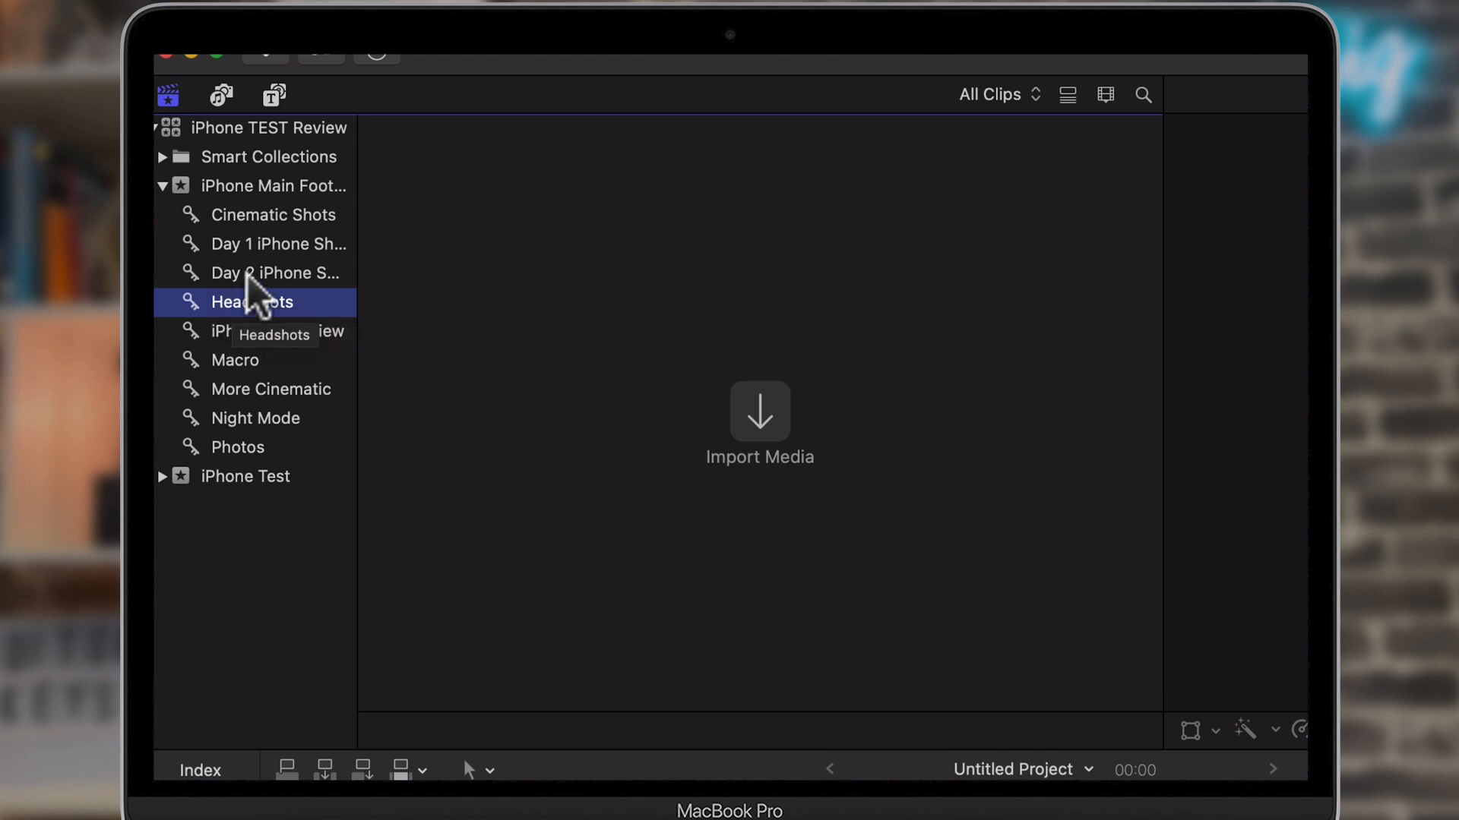
Step: Add the five clips featuring people close to the camera from Cinematic Shots to the Headshots collection, and view that collection
left_click(272, 215)
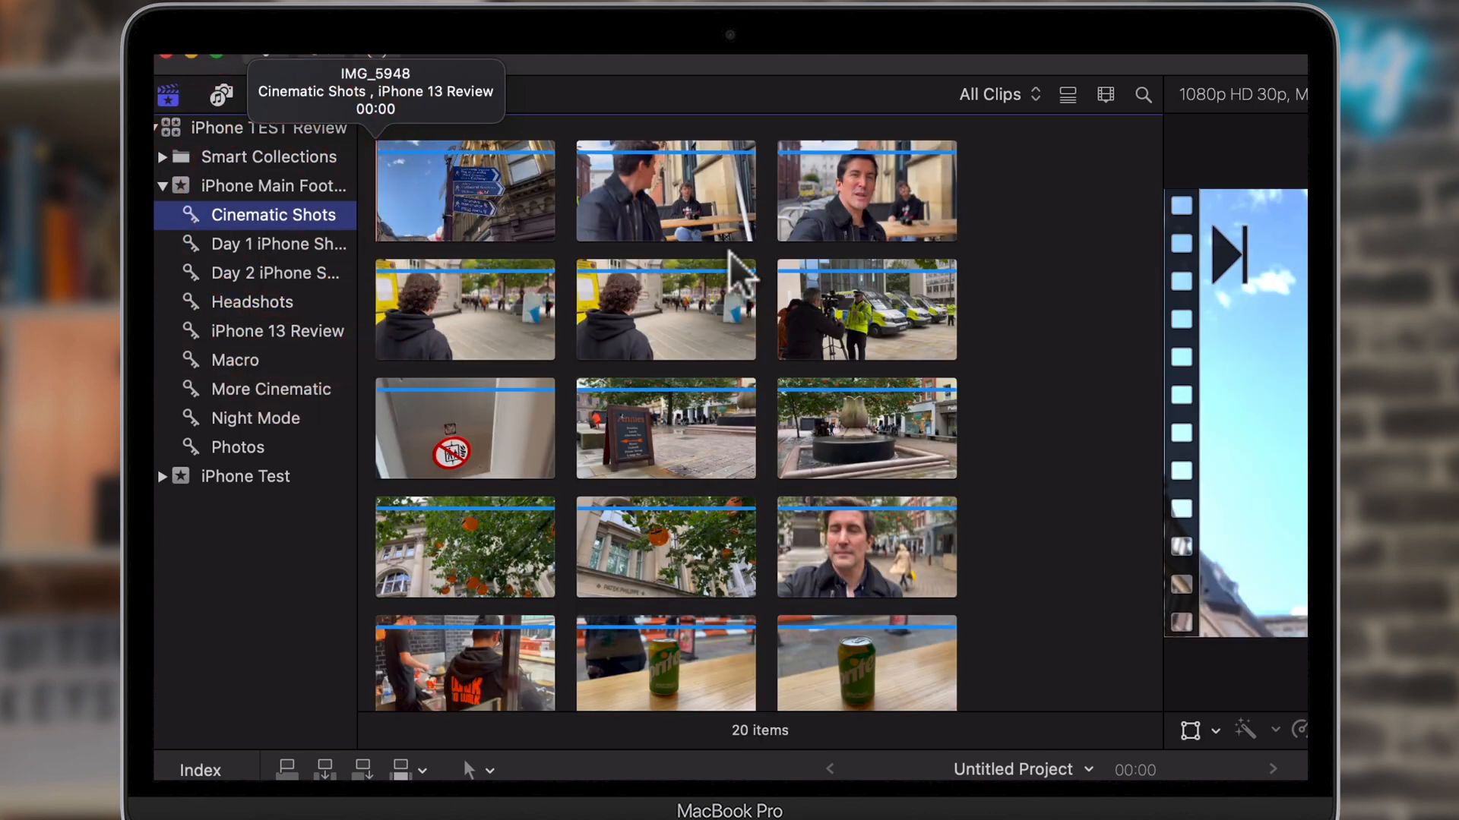
left_click(651, 202)
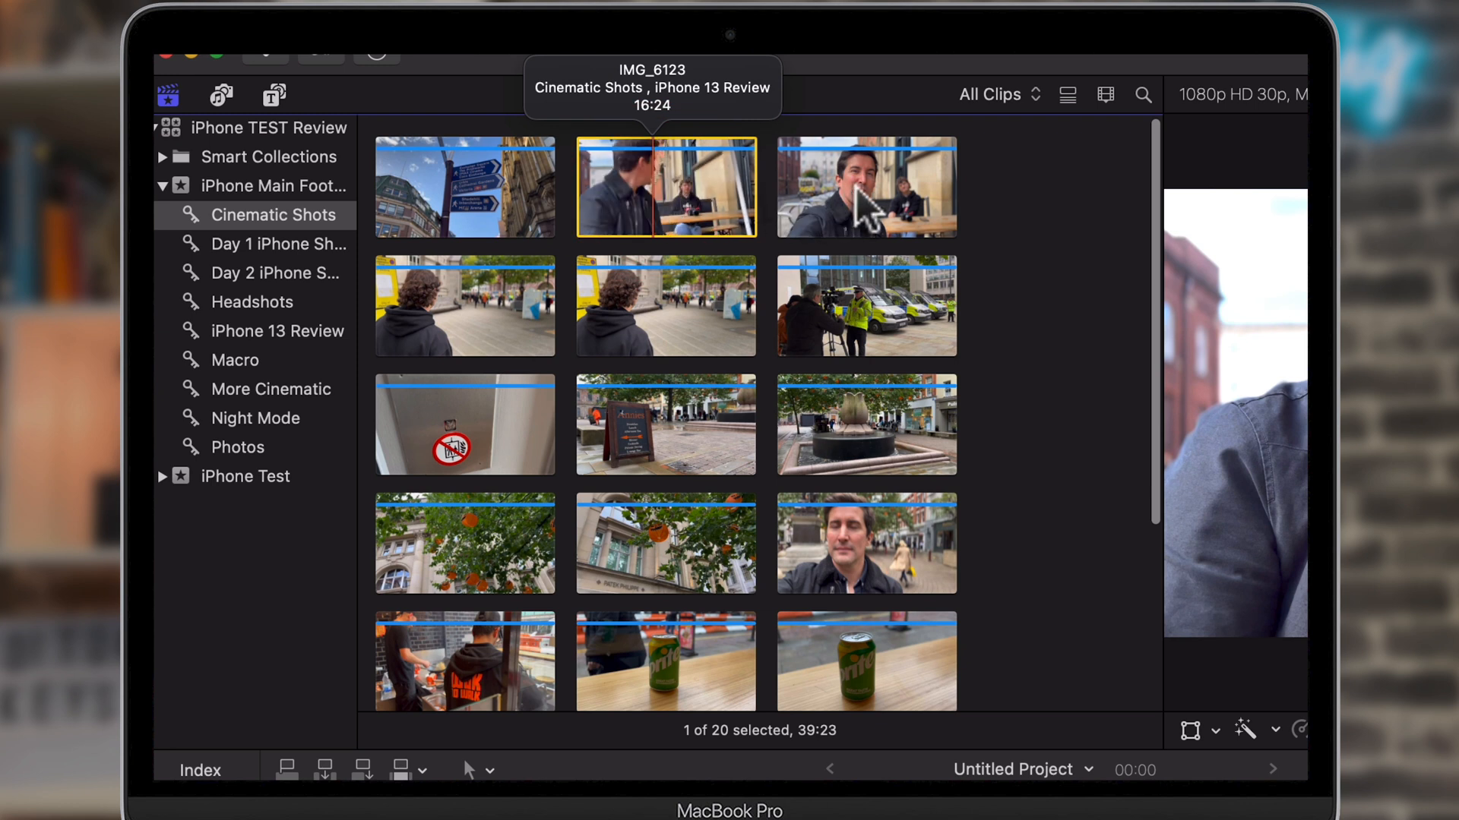
left_click(866, 208, "super")
left_click(486, 300, "super")
left_click(651, 311, "super")
left_click(870, 547, "super")
left_click_drag(863, 195, 268, 302)
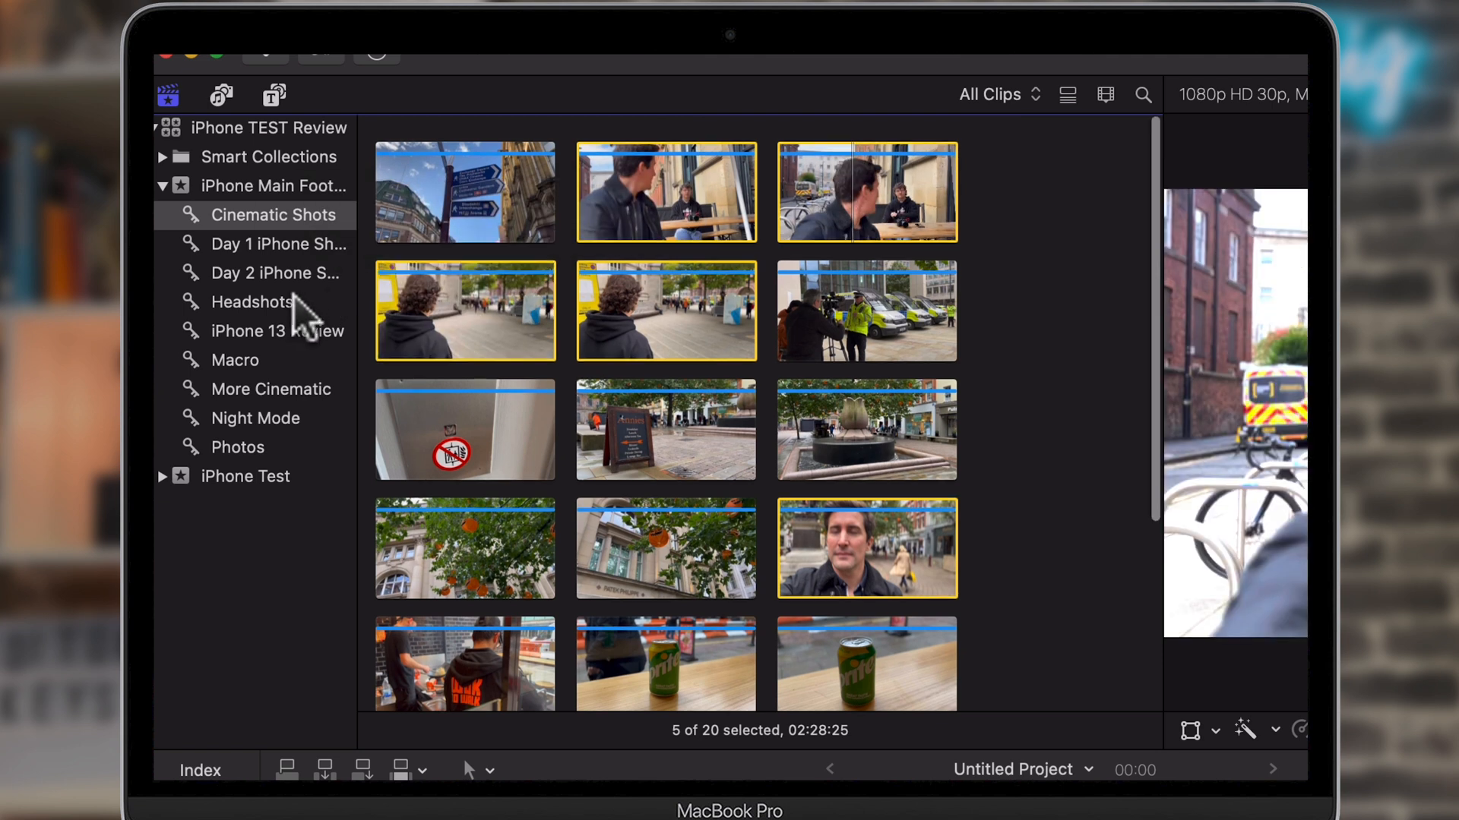
left_click(254, 301)
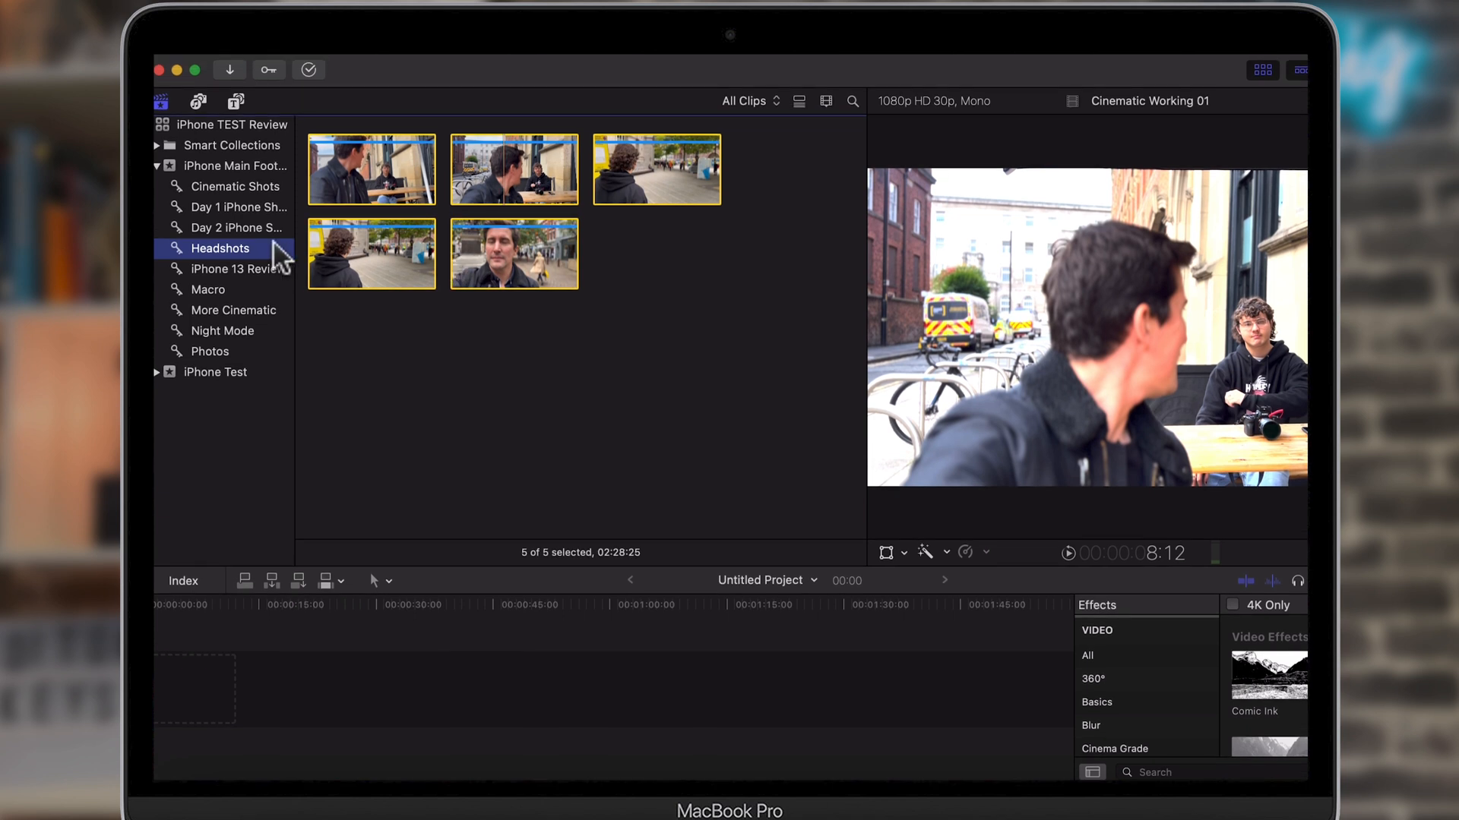
left_click(258, 243)
left_click(606, 332)
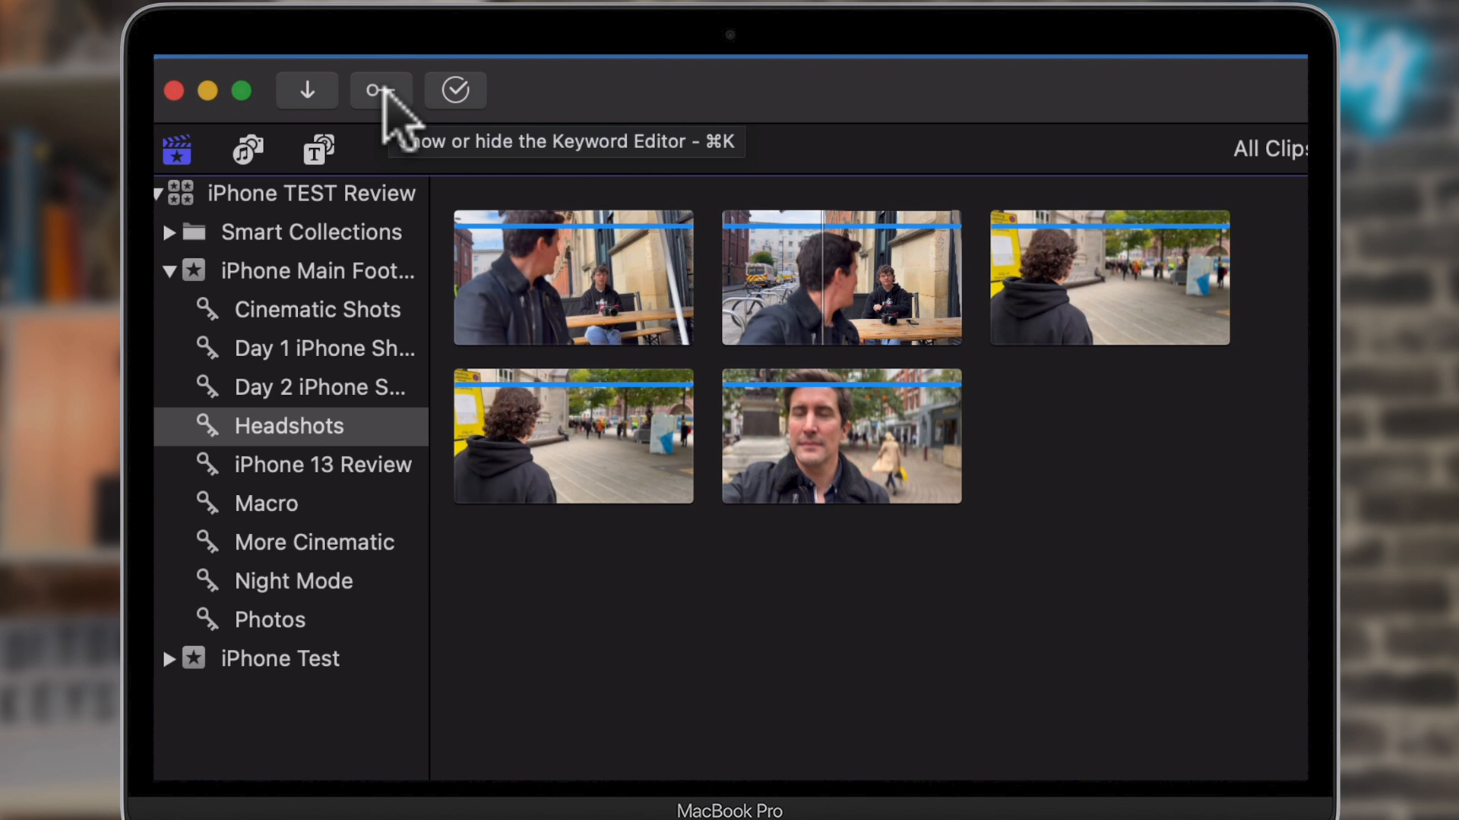
Step: Open the Keyword Editor and assign "Headshots" to the first keyword shortcut in place of Tea
left_click(380, 91)
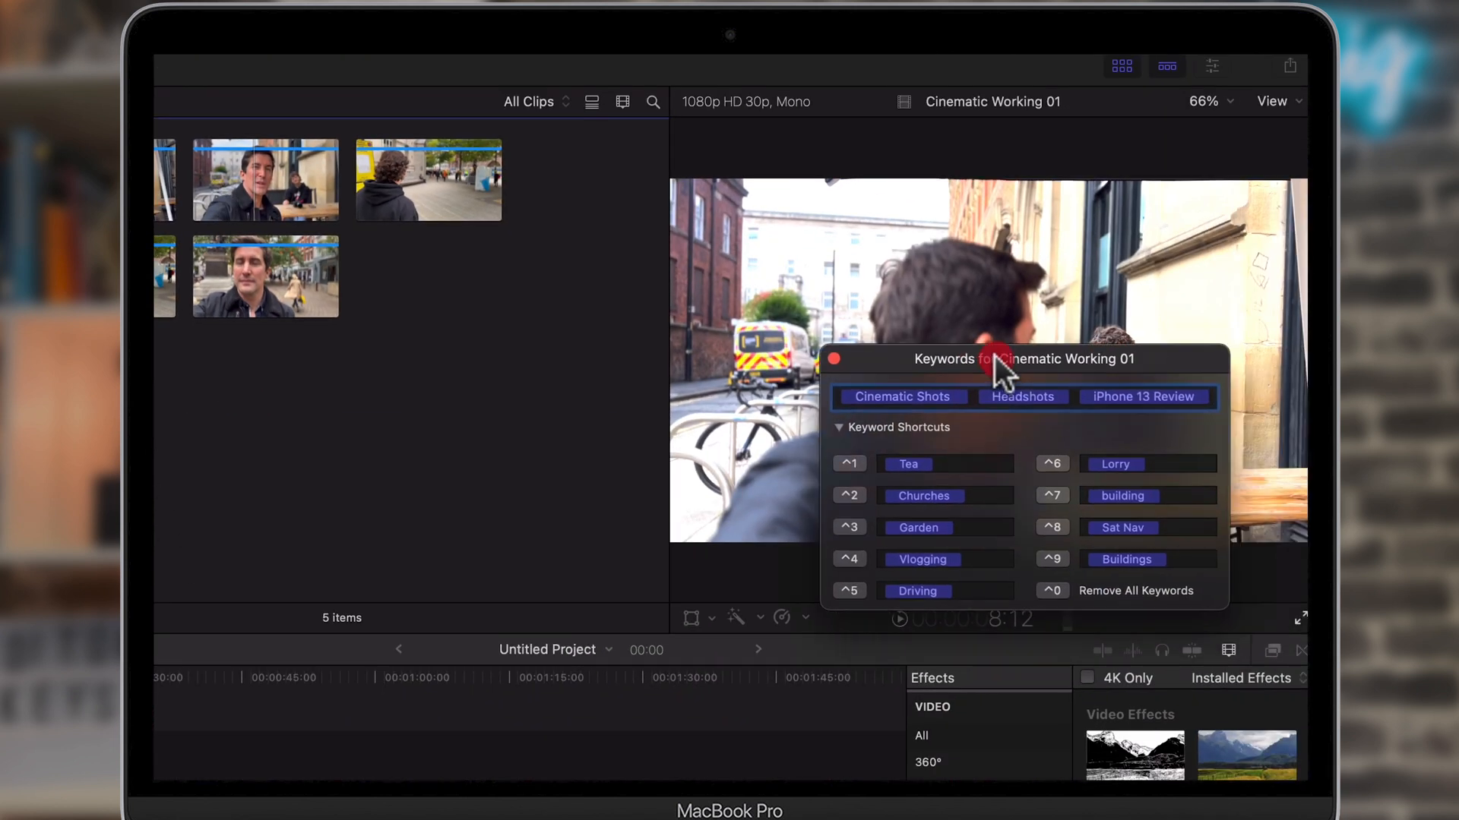
left_click_drag(995, 356, 948, 353)
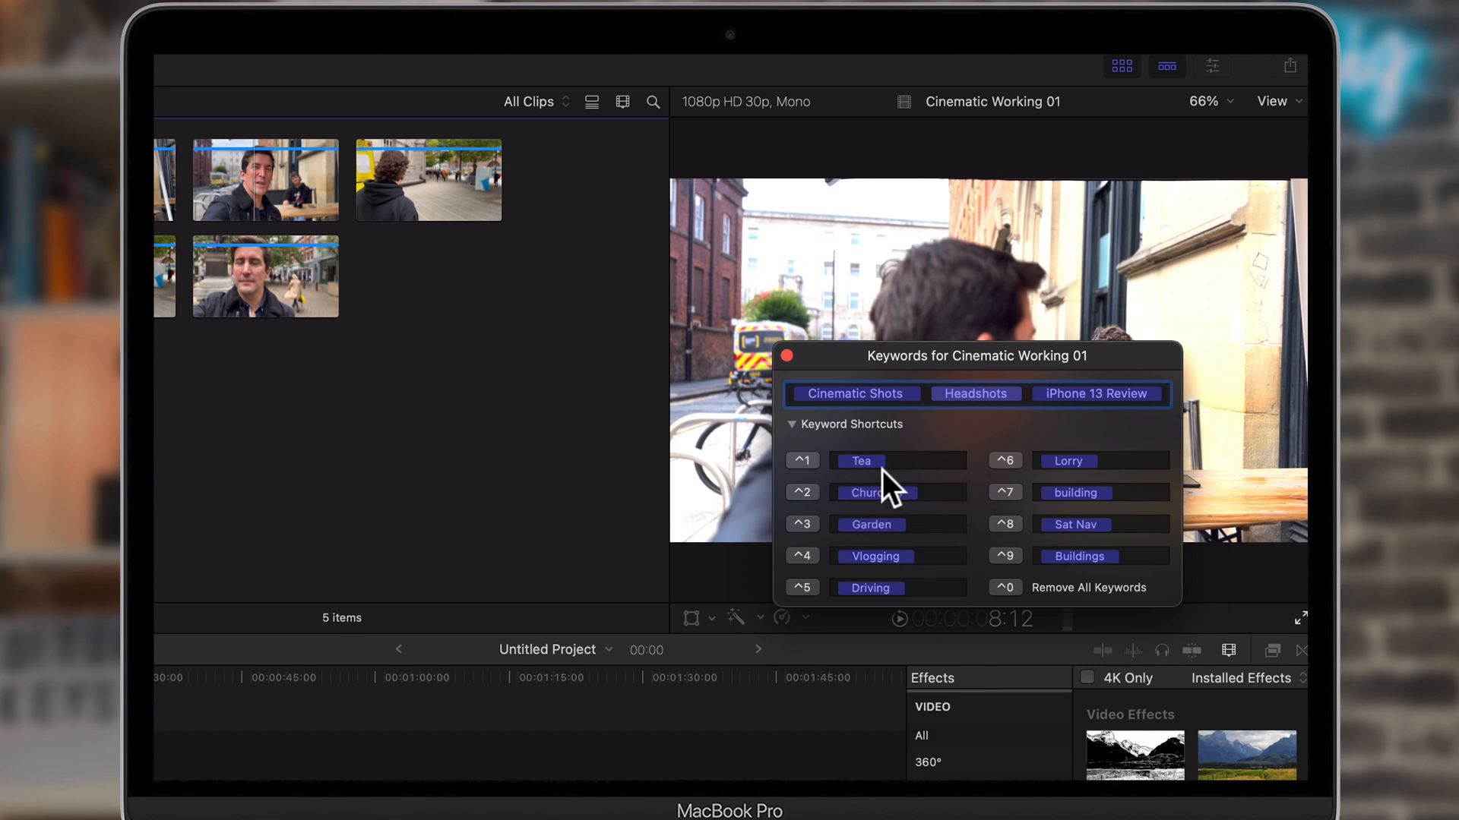
left_click(913, 461)
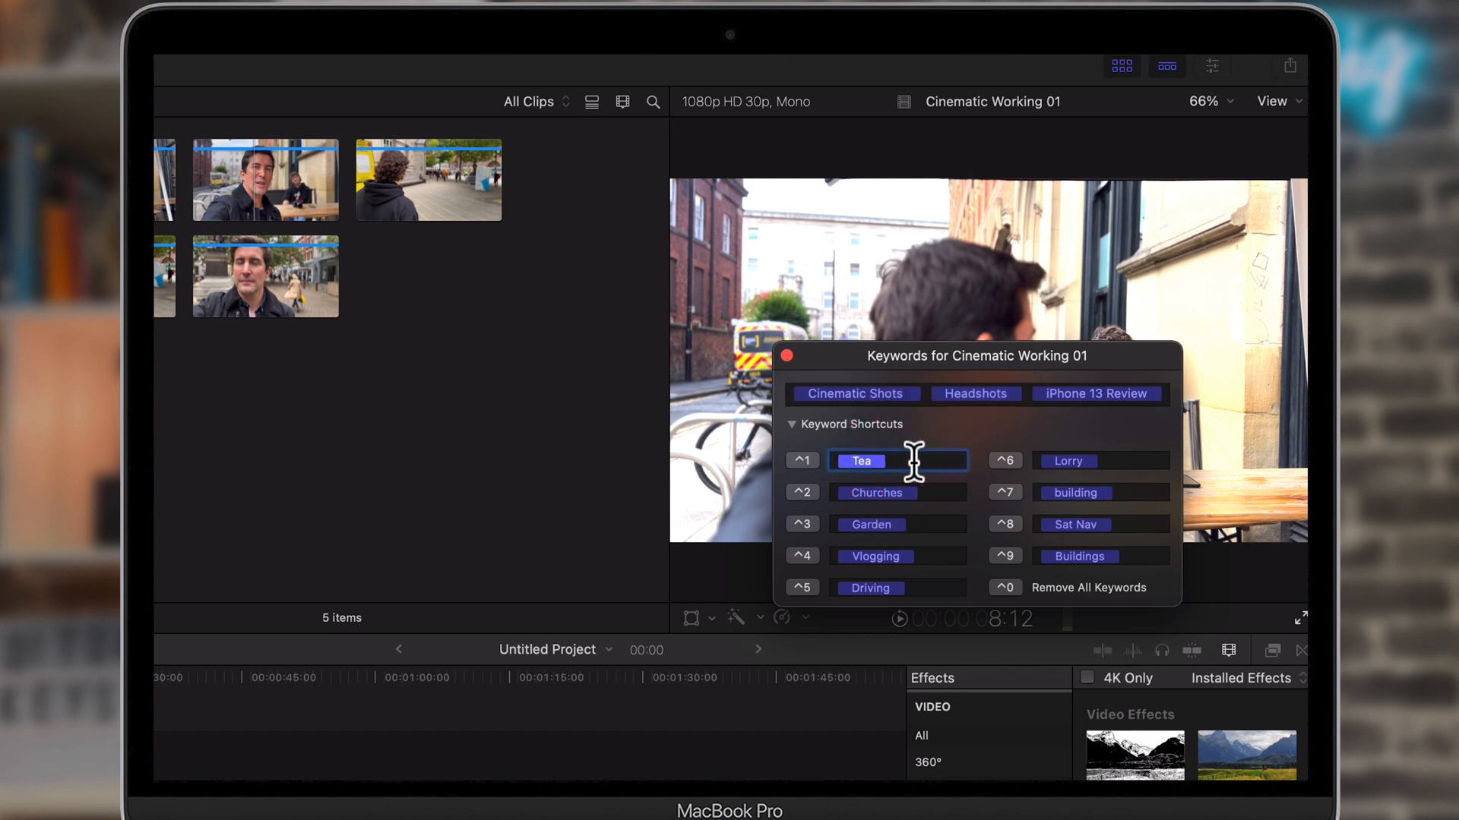
type("Hea")
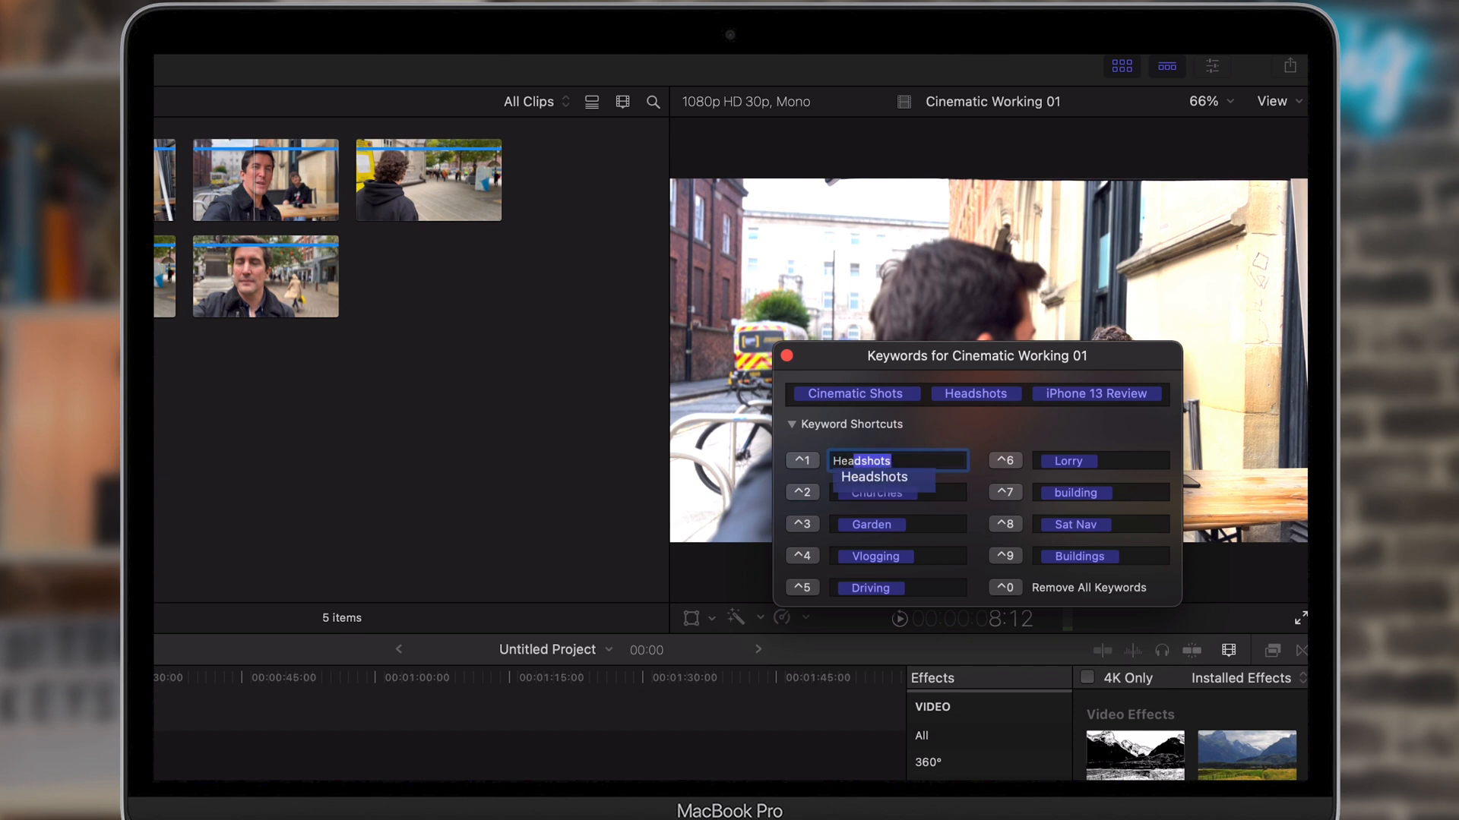
type("dshots")
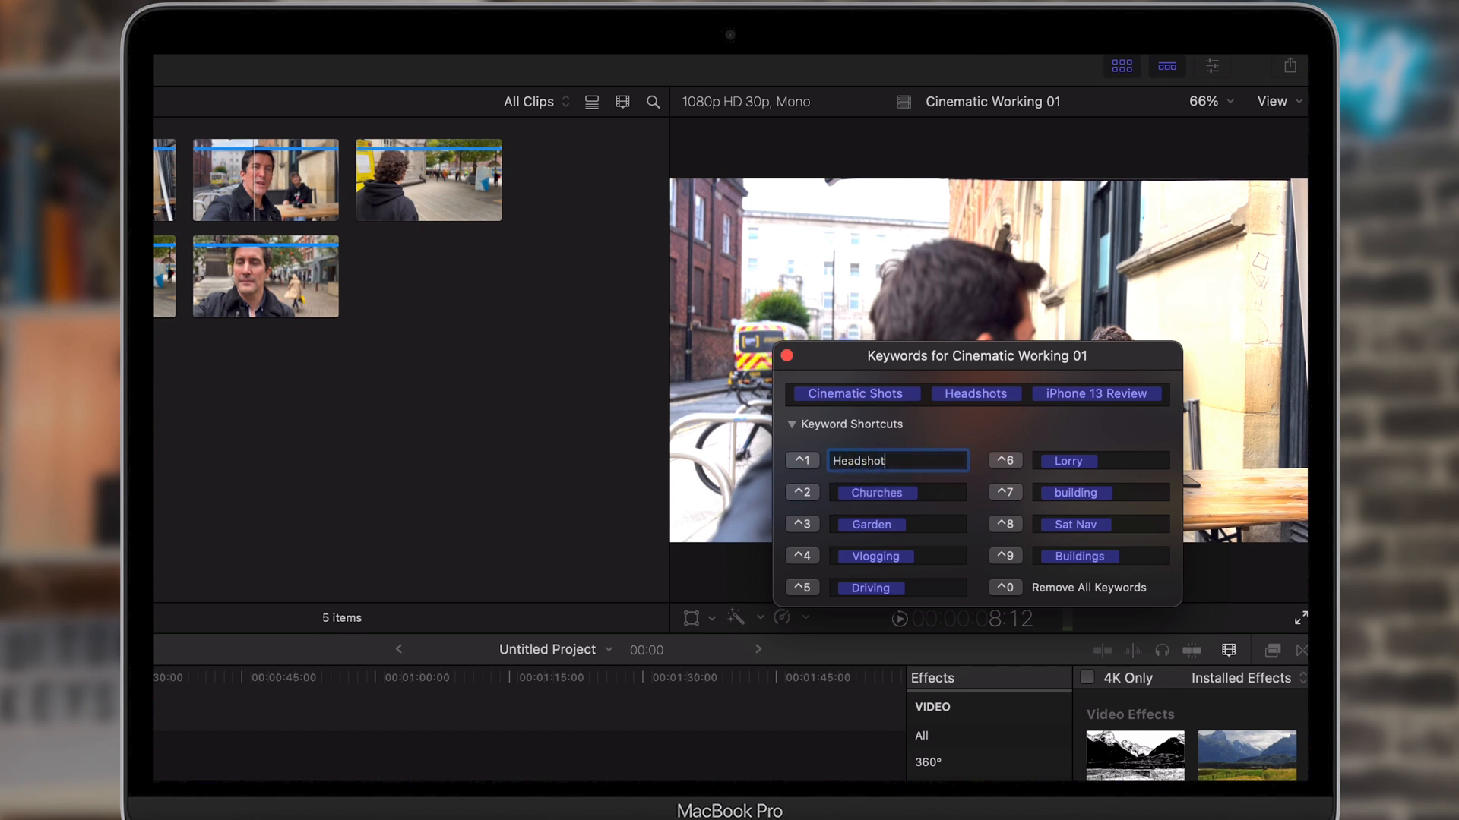
key("BackSpace")
type("ts")
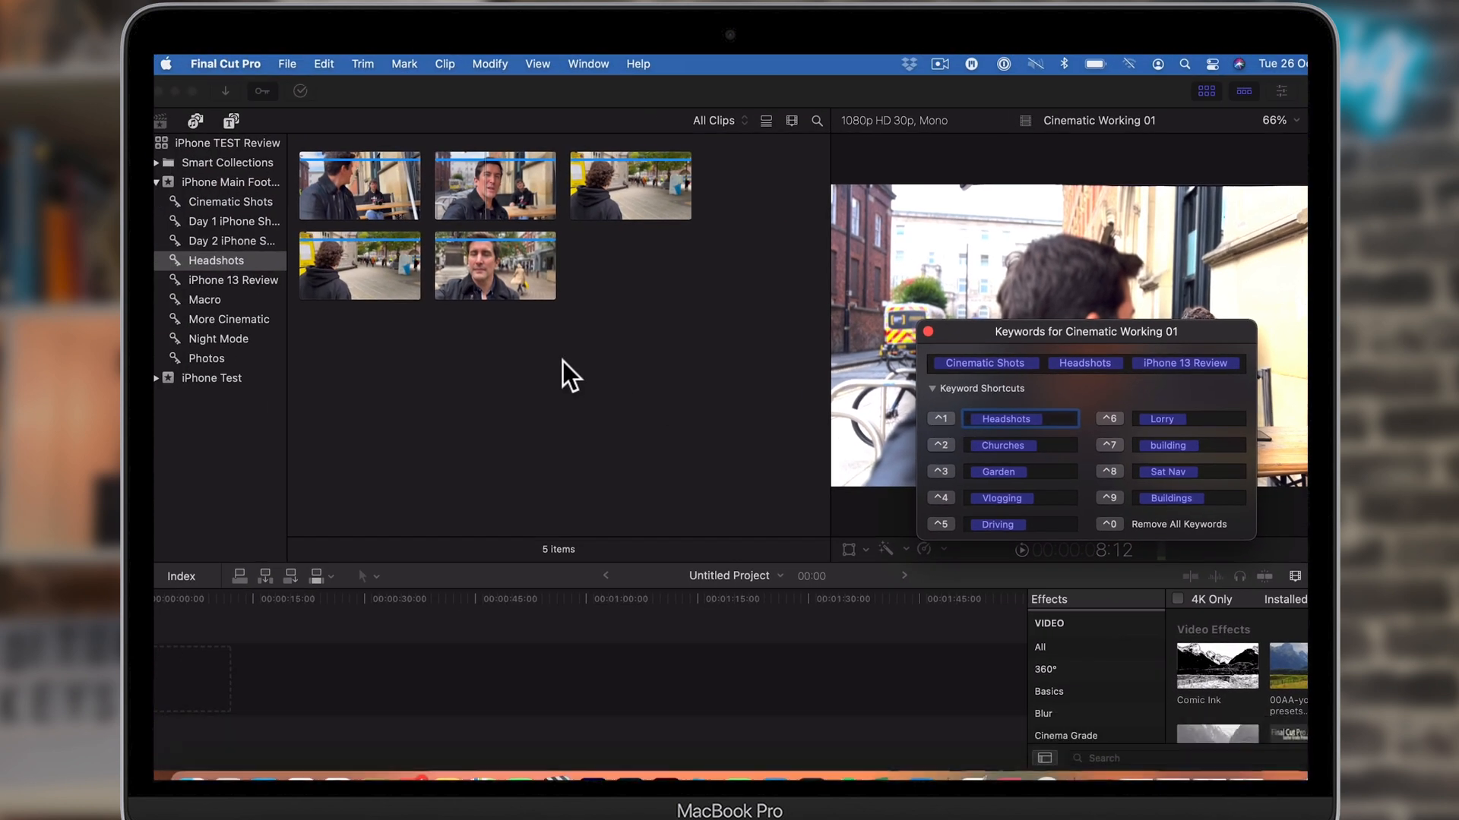
Step: Apply the Headshots keyword to clip IMG_6155 in the Day 1 iPhone Shots collection and check it in the Headshots collection
left_click(563, 362)
left_click(228, 201)
scroll(562, 327, "down", 5)
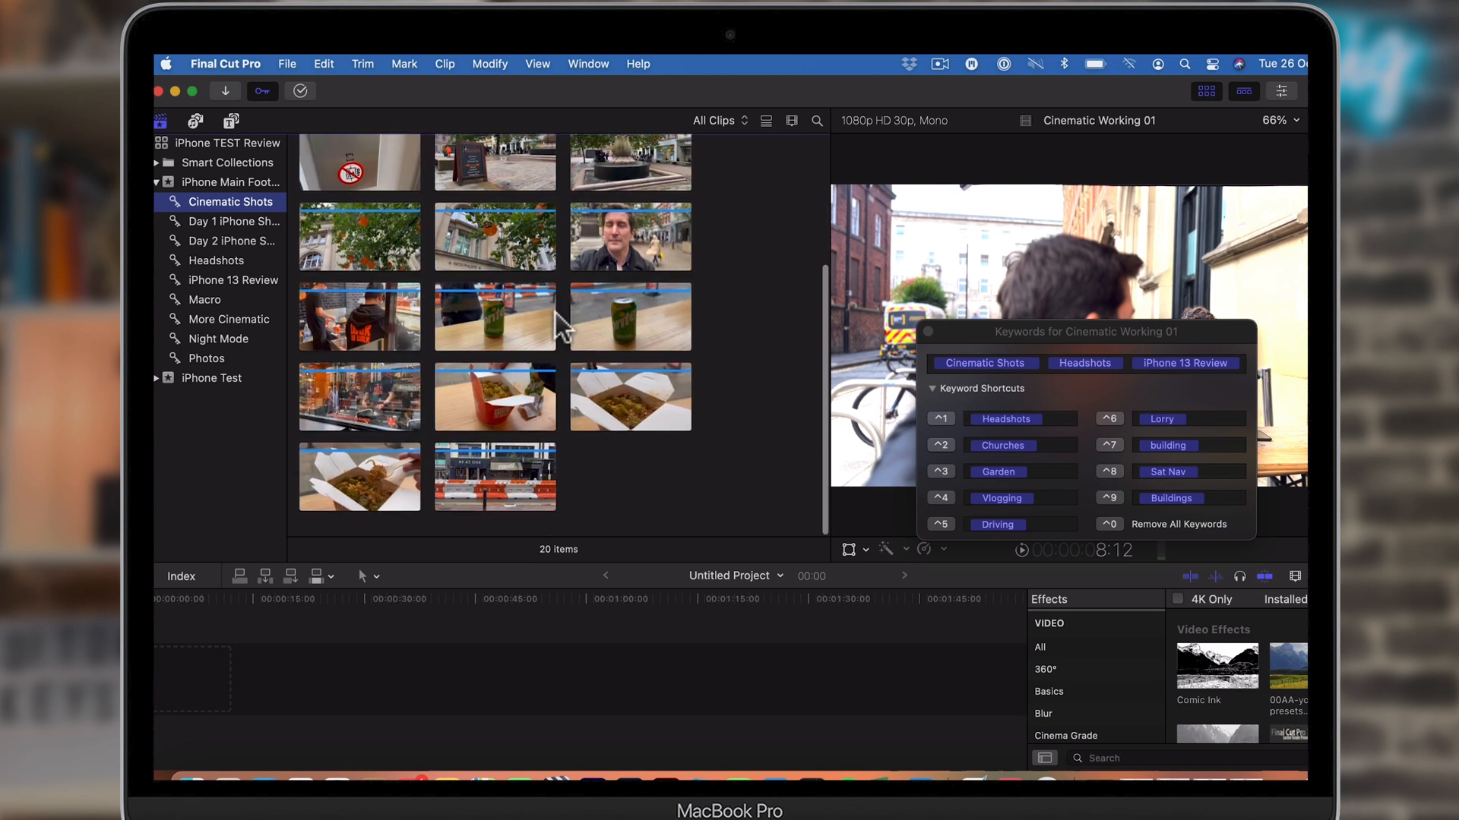
left_click(238, 224)
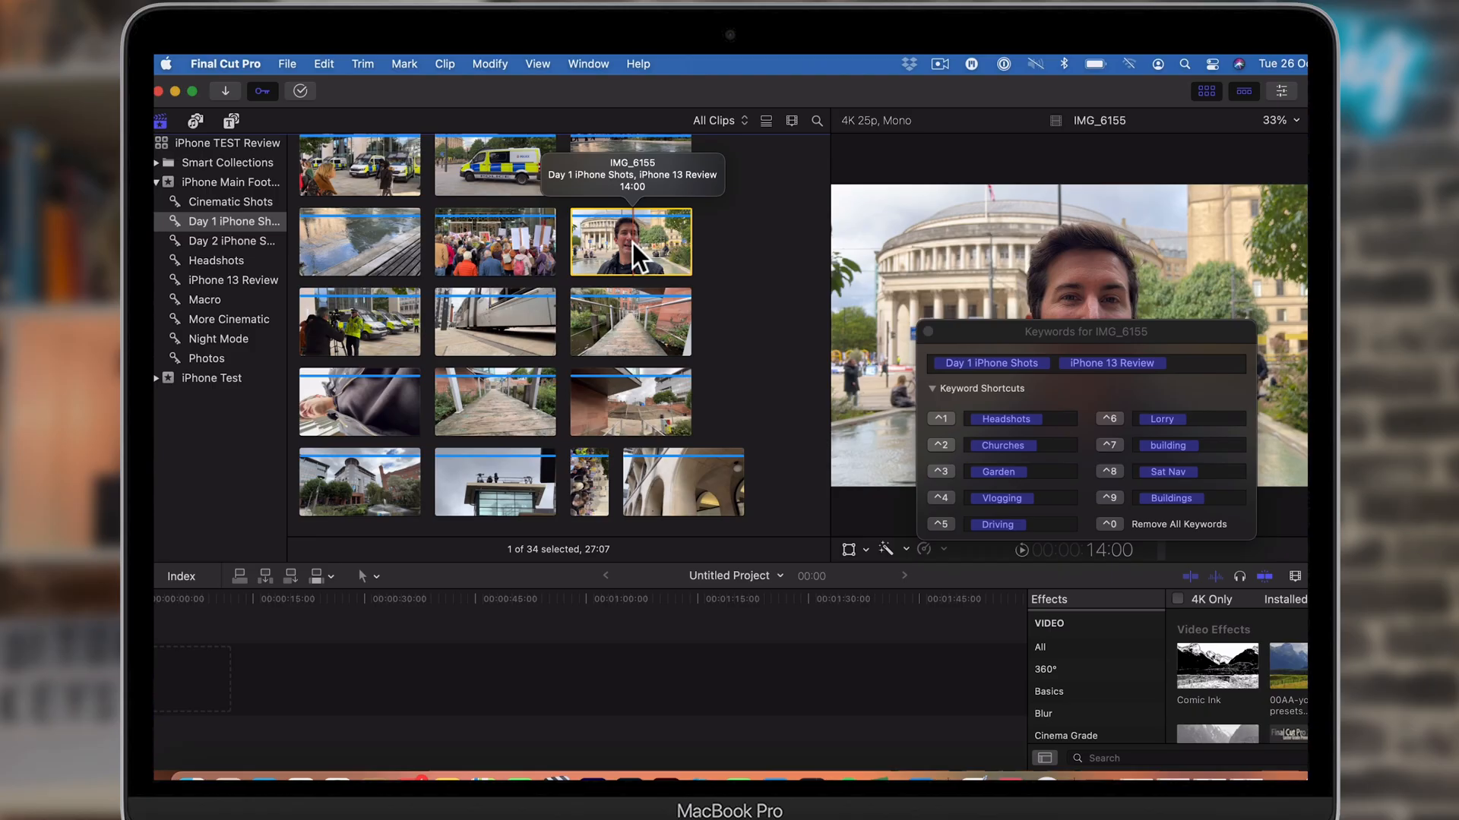
left_click(240, 259)
left_click(644, 330)
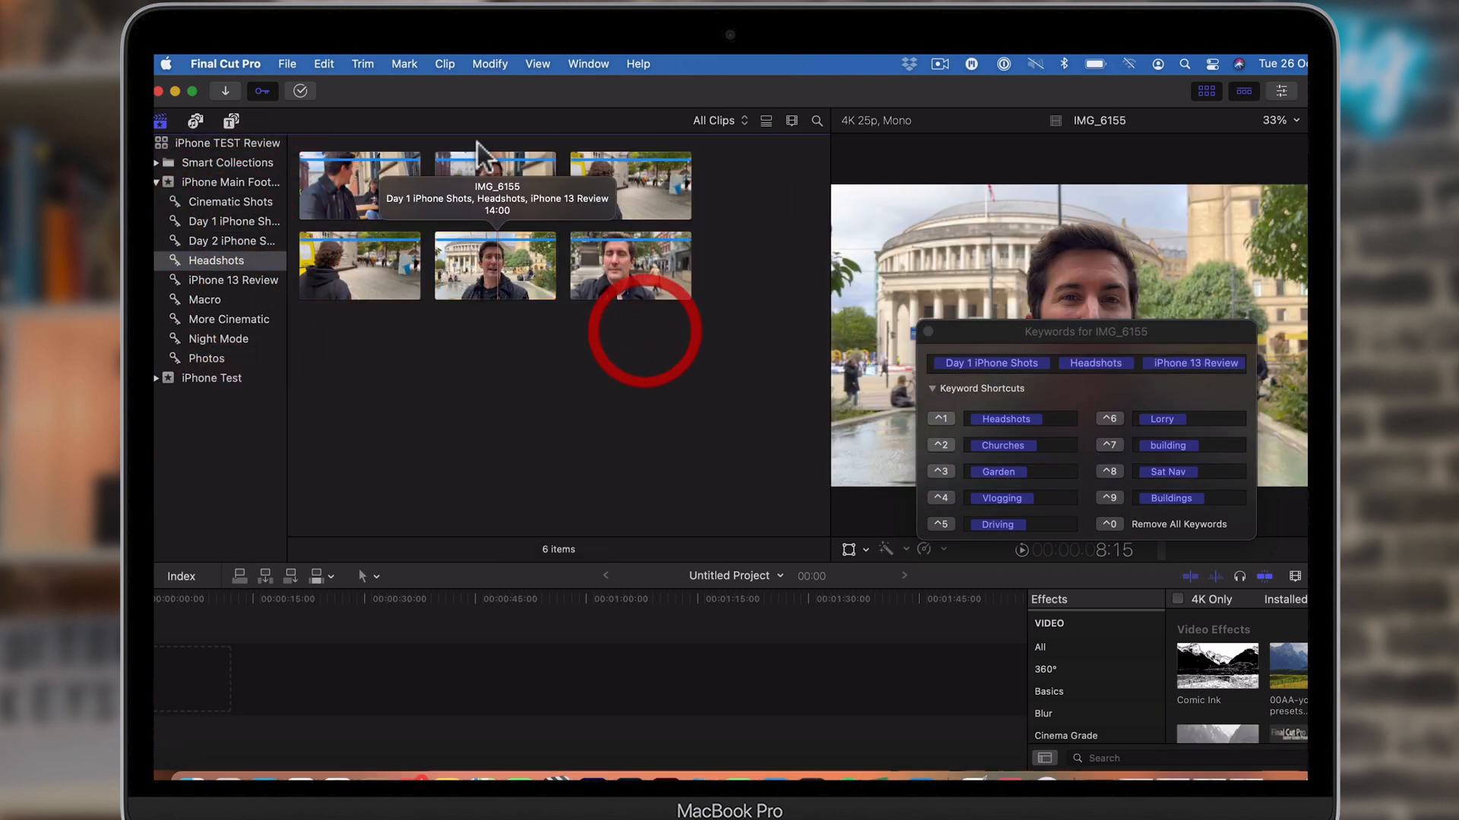
left_click(644, 275)
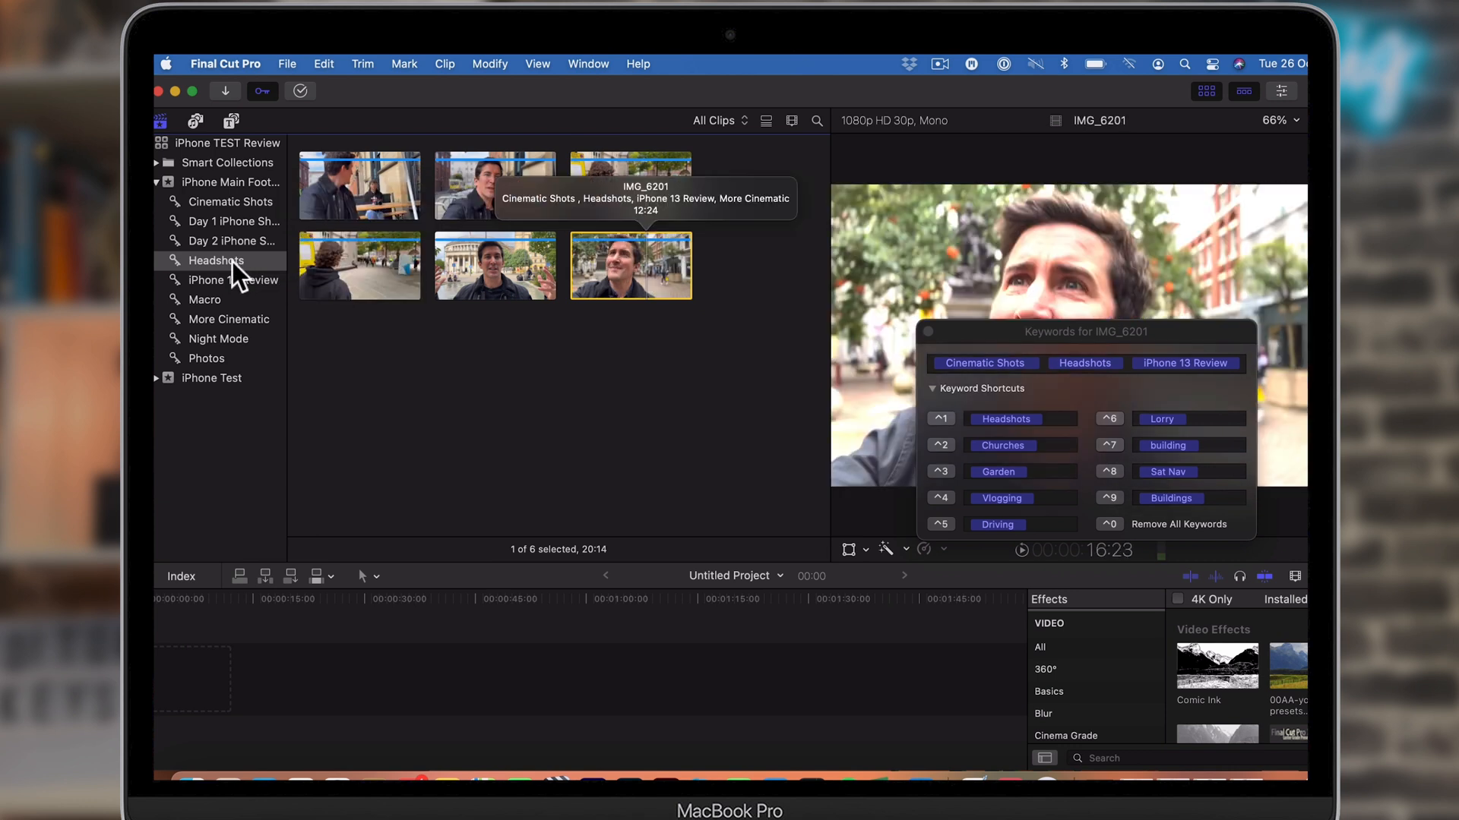
left_click(503, 282)
Step: Tag the Night Mode clip IMG_5925 with the Headshots keyword and view the Headshots collection
left_click(222, 338)
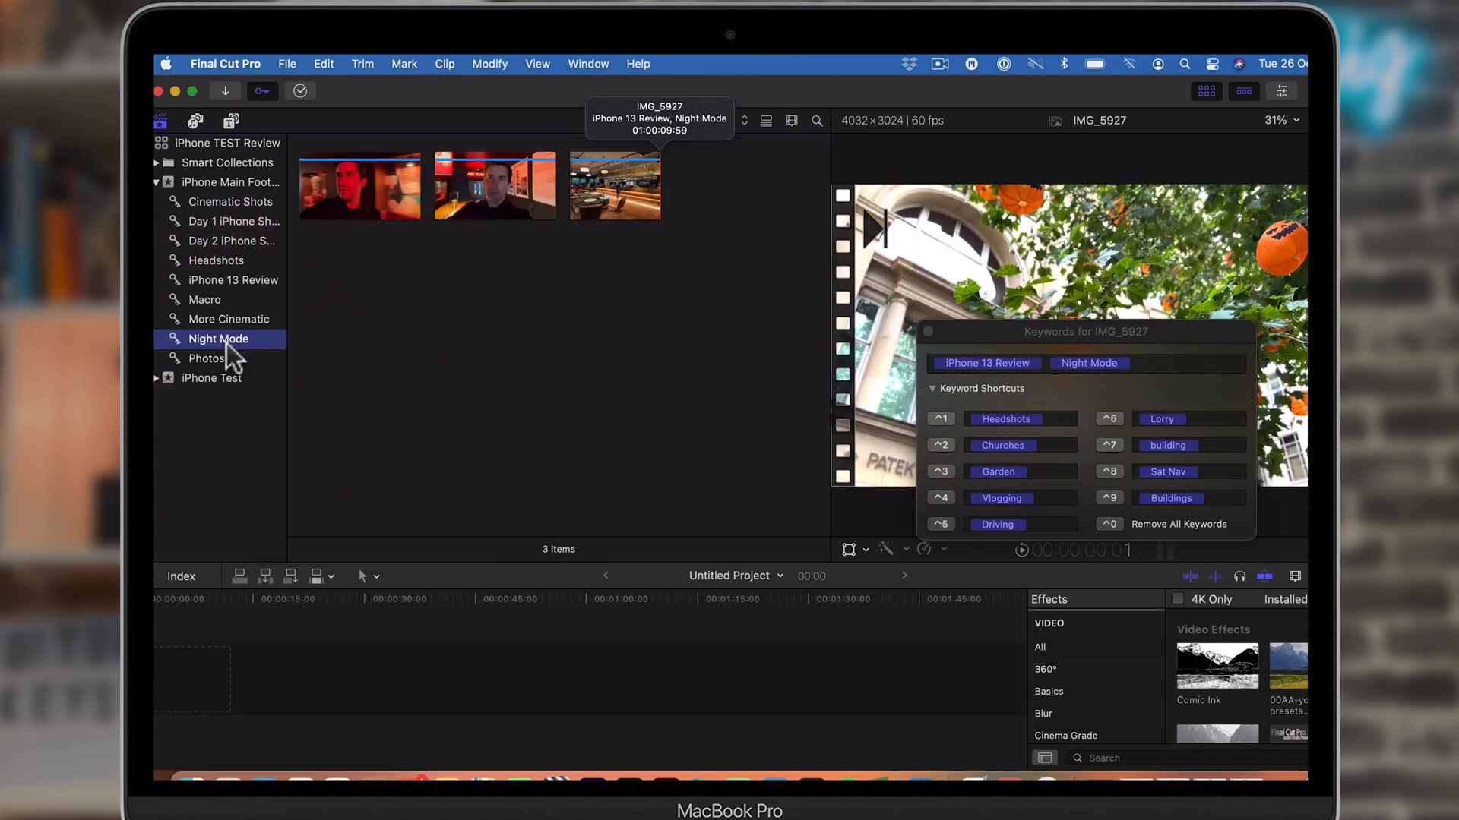
left_click(471, 199)
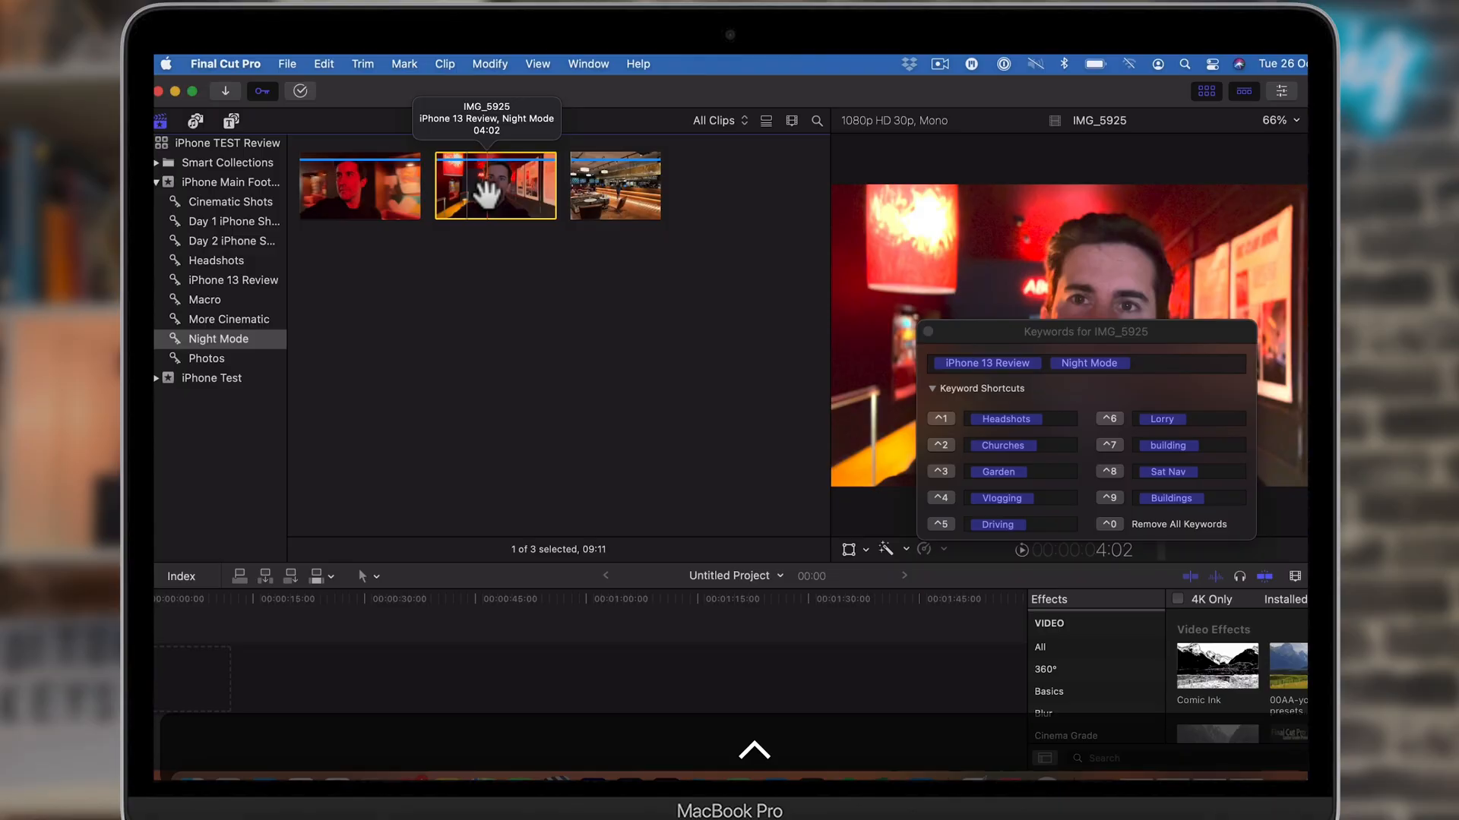
key("ctrl+1")
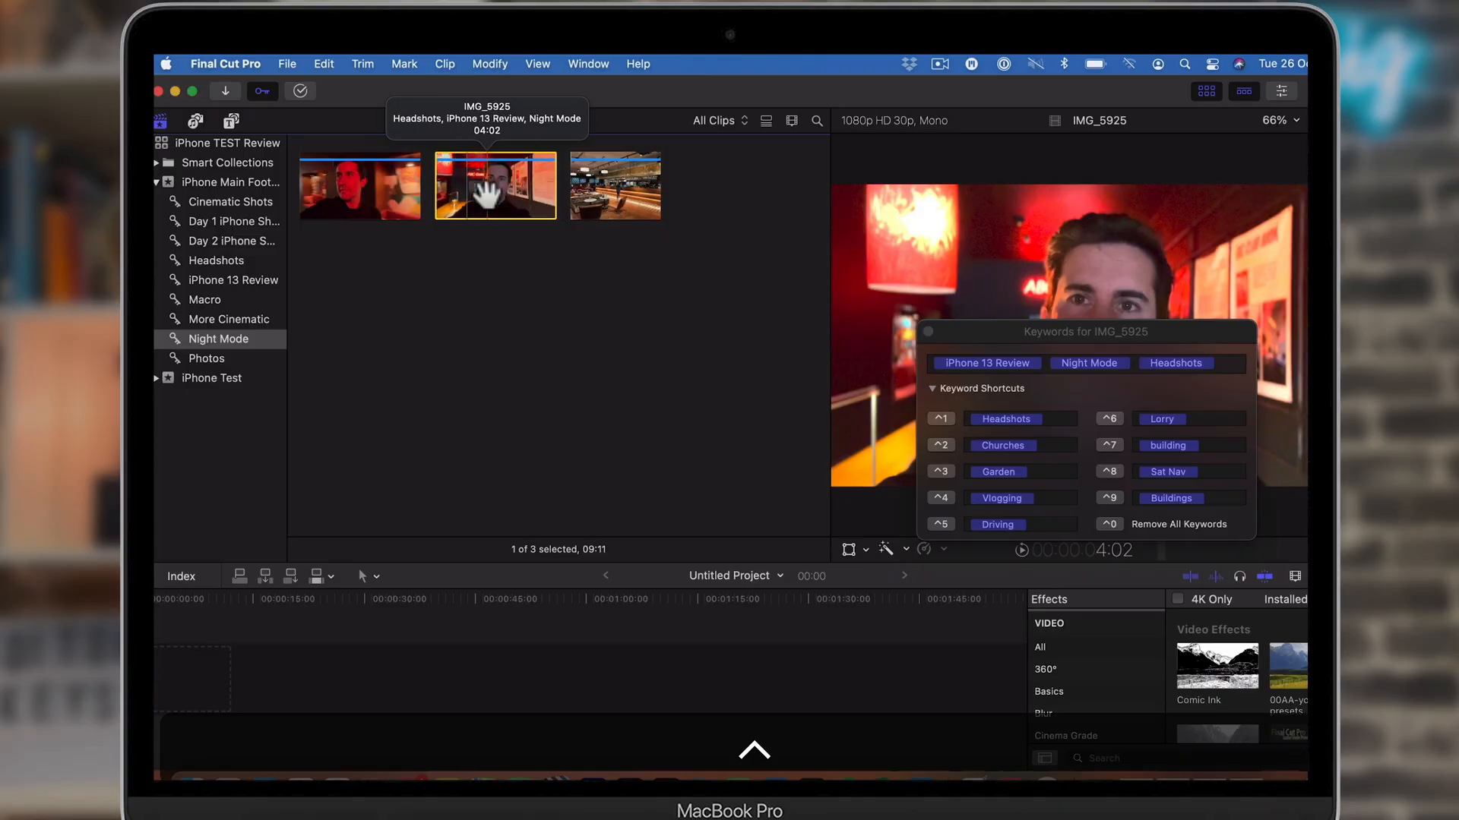
left_click(226, 260)
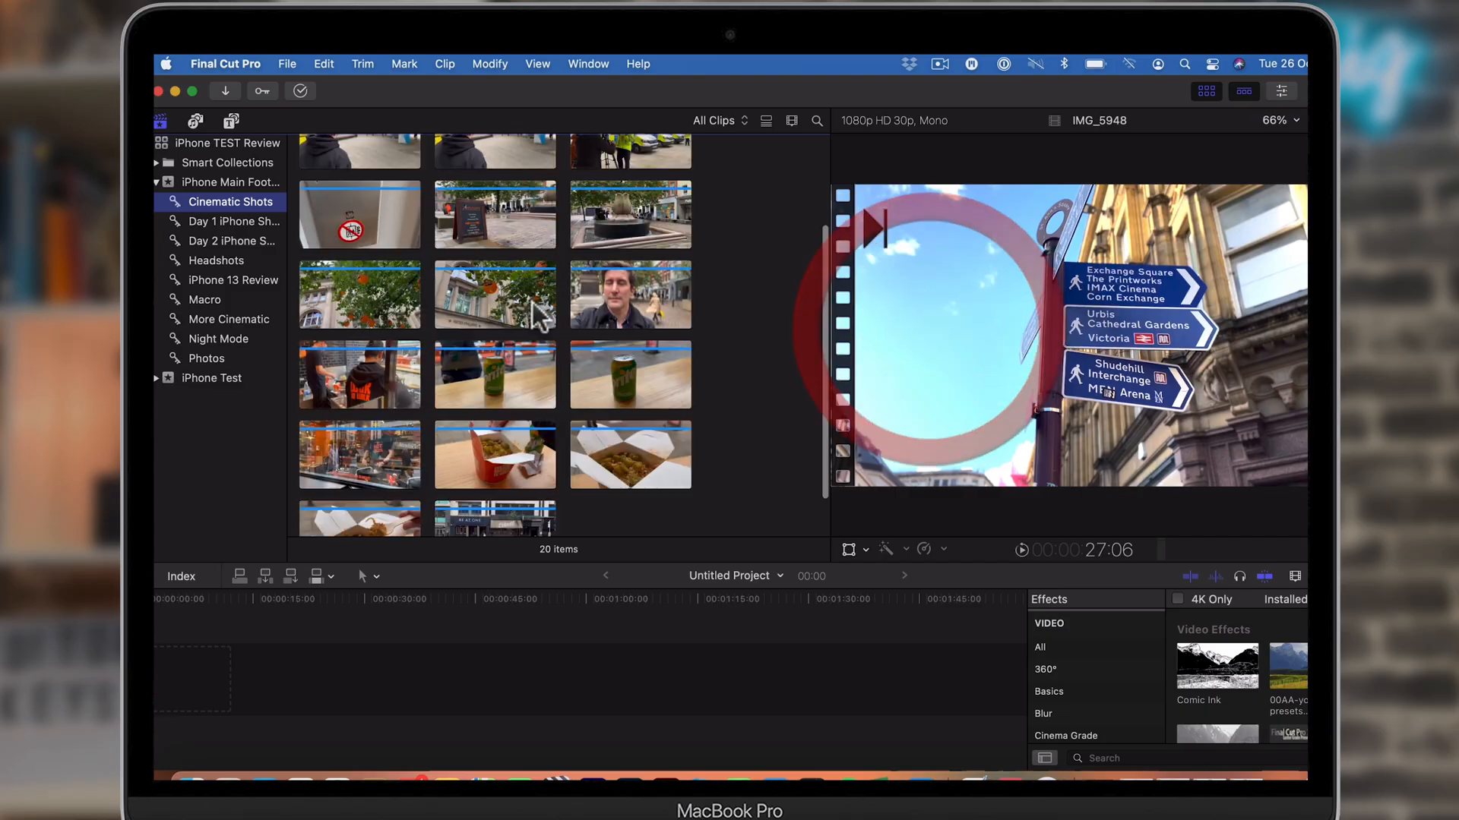
Step: Mark a range of about 07:00 in clip IMG_6132 F5 of the Cinematic Shots collection with start and end points
scroll(536, 303, "up", 2)
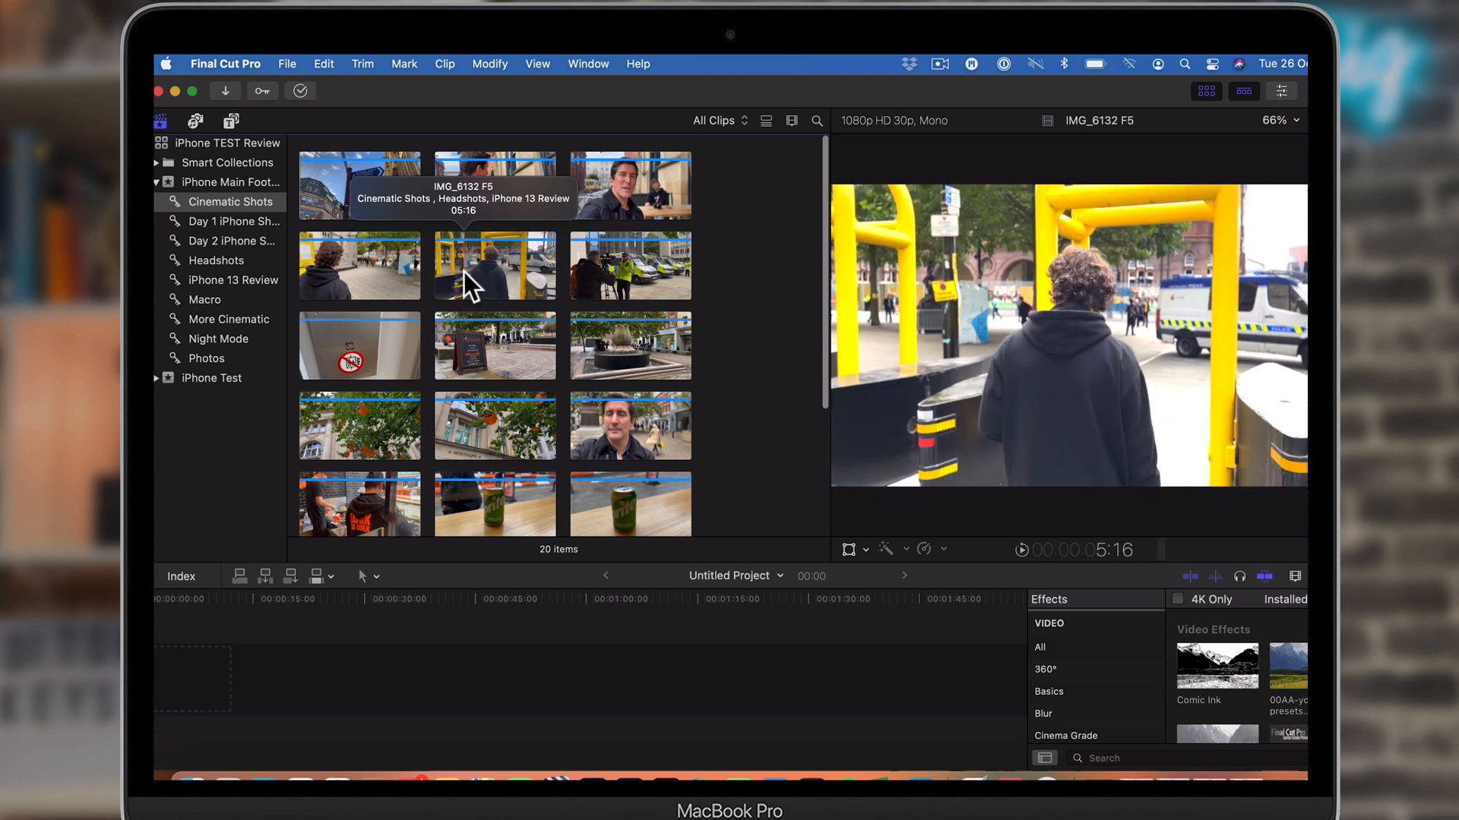
left_click(458, 272)
key("i")
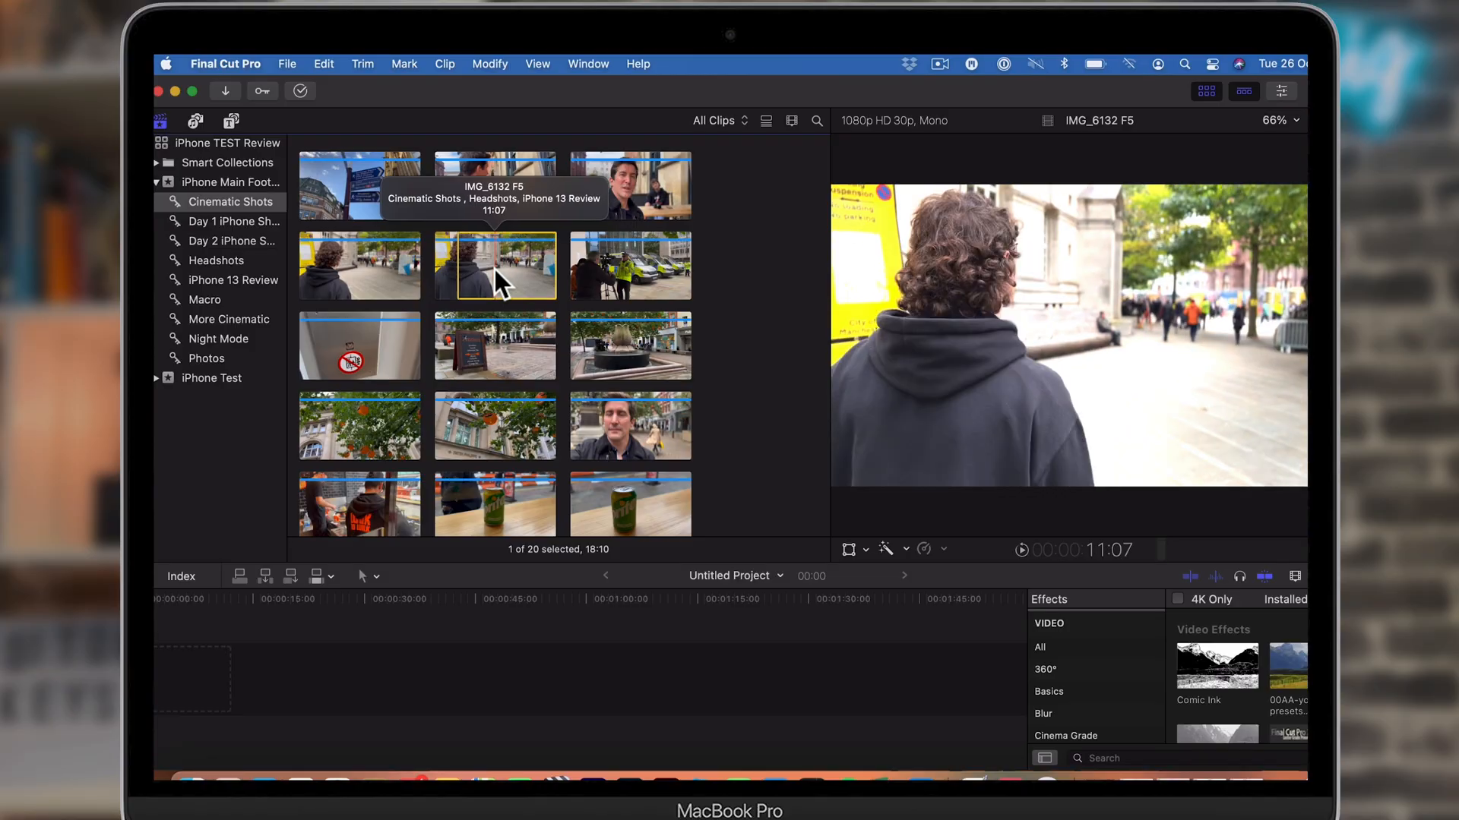
key("o")
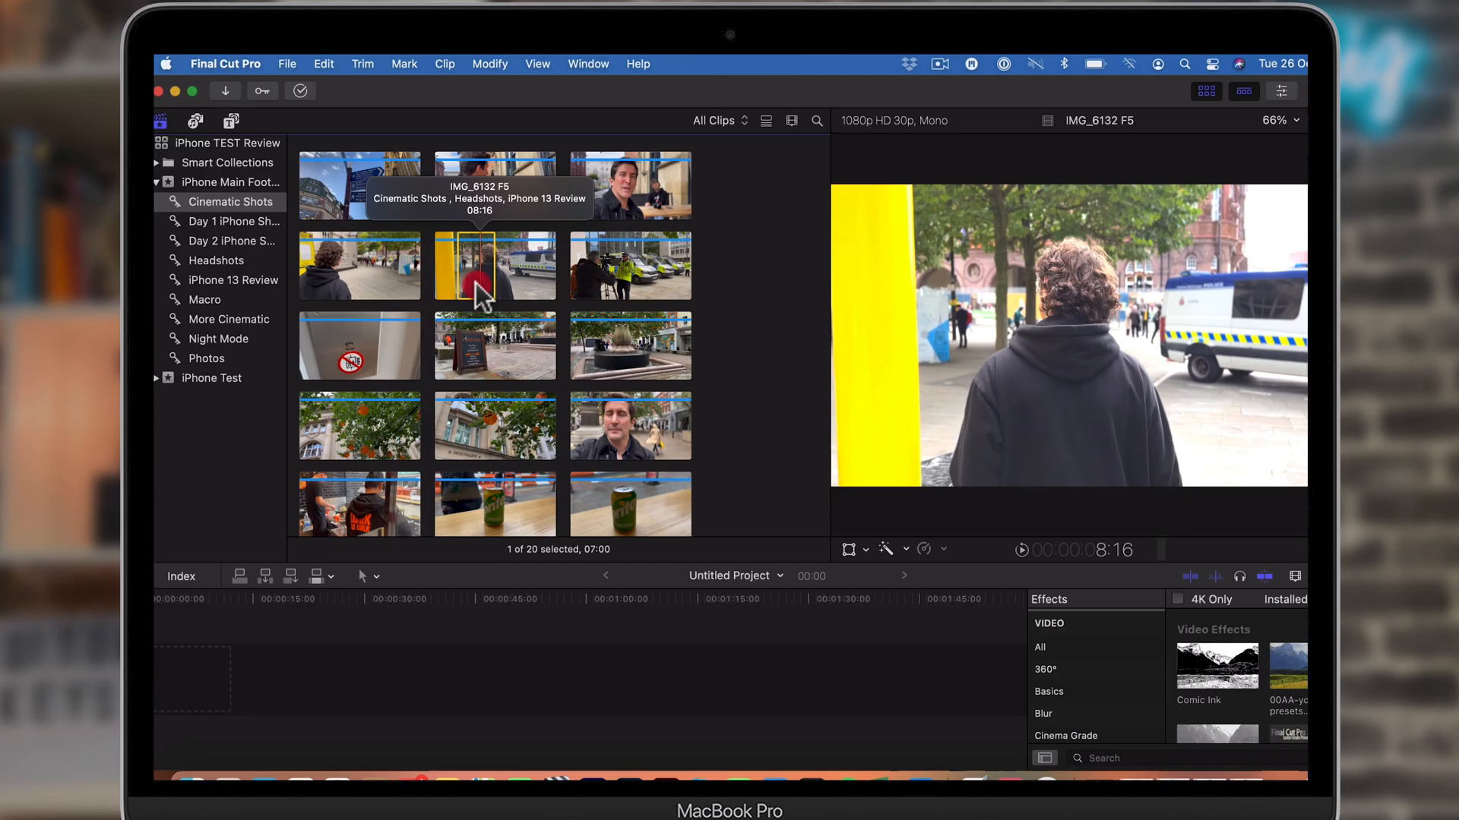
Step: Add the marked IMG_6132 F5 range to the empty timeline and delete that timeline clip again
left_click_drag(486, 186, 371, 654)
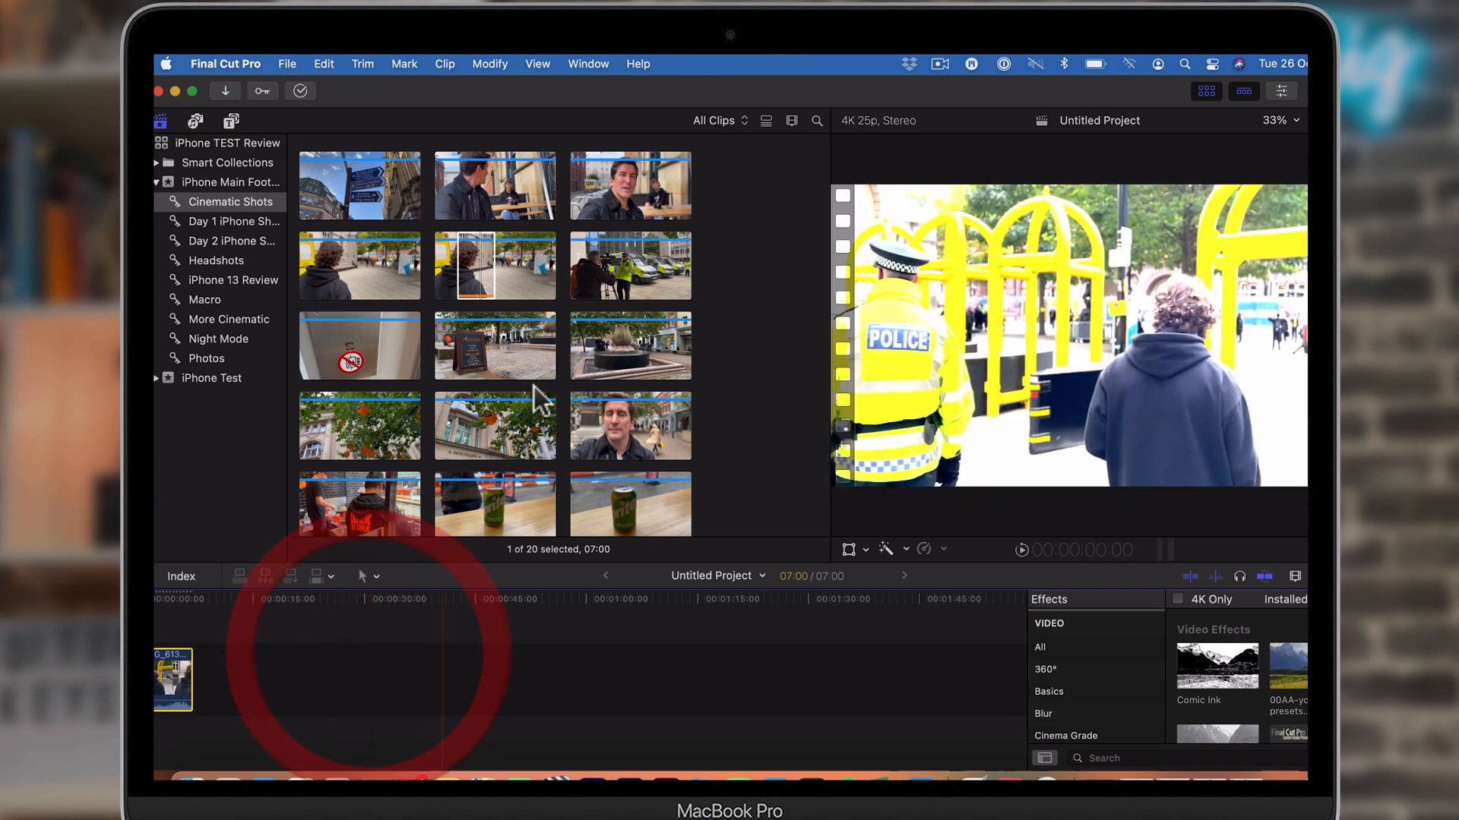
left_click(489, 273)
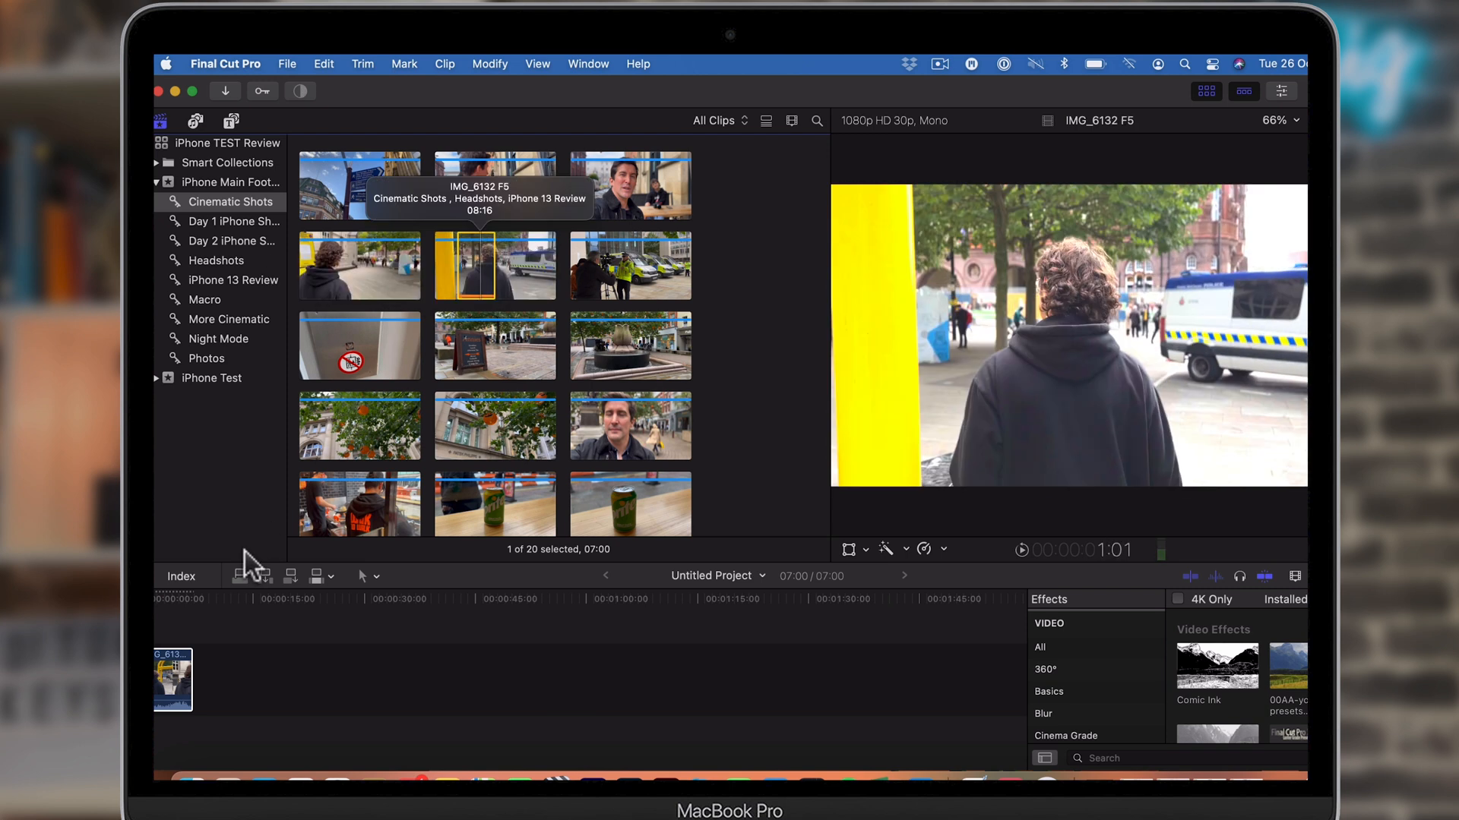
left_click(164, 664)
key("BackSpace")
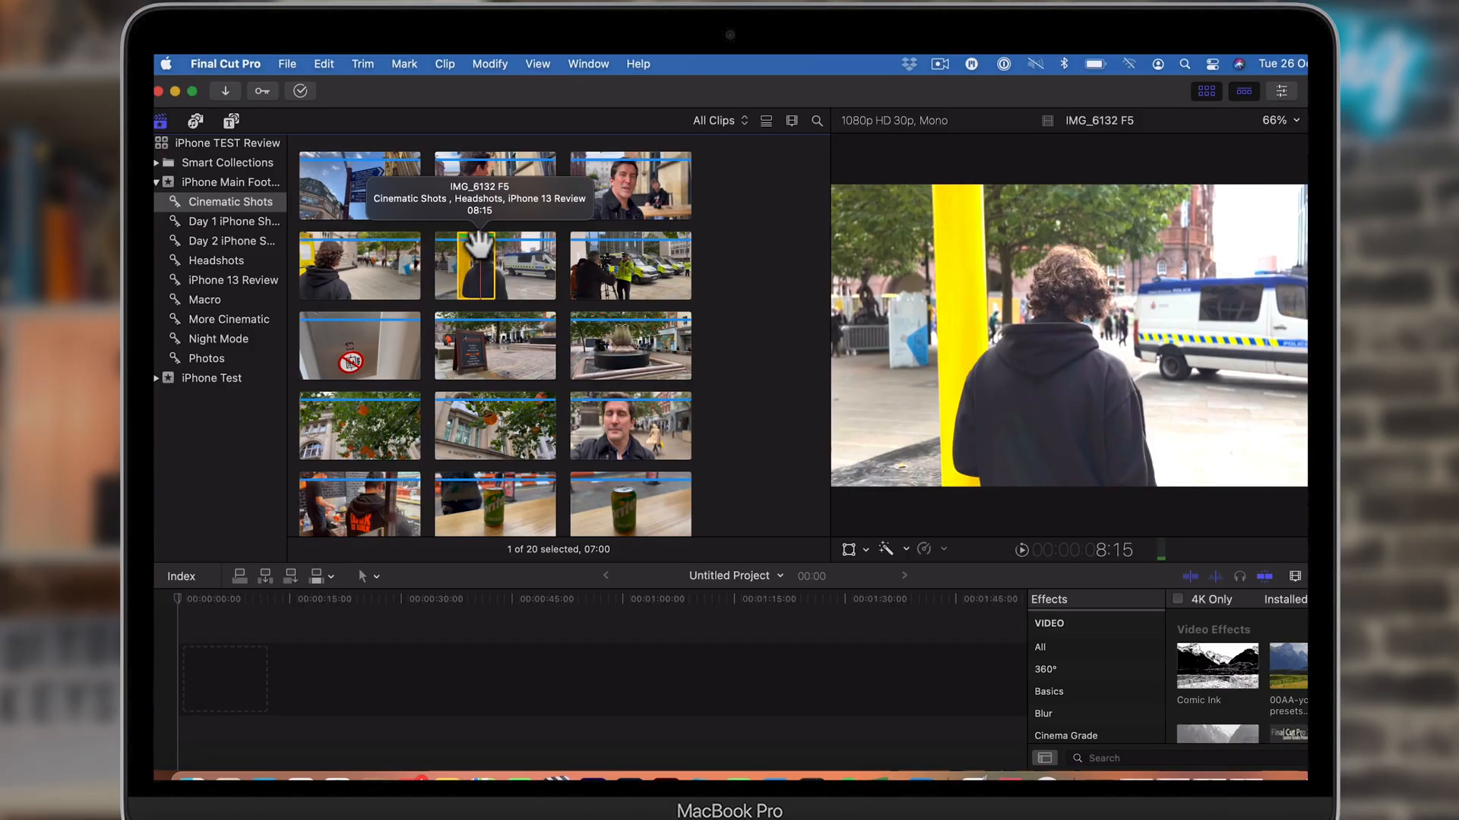
Step: Favorite the 07:00 range of IMG_6132 F5 and a second marked range of about 04:25 further along the clip
left_click(504, 247)
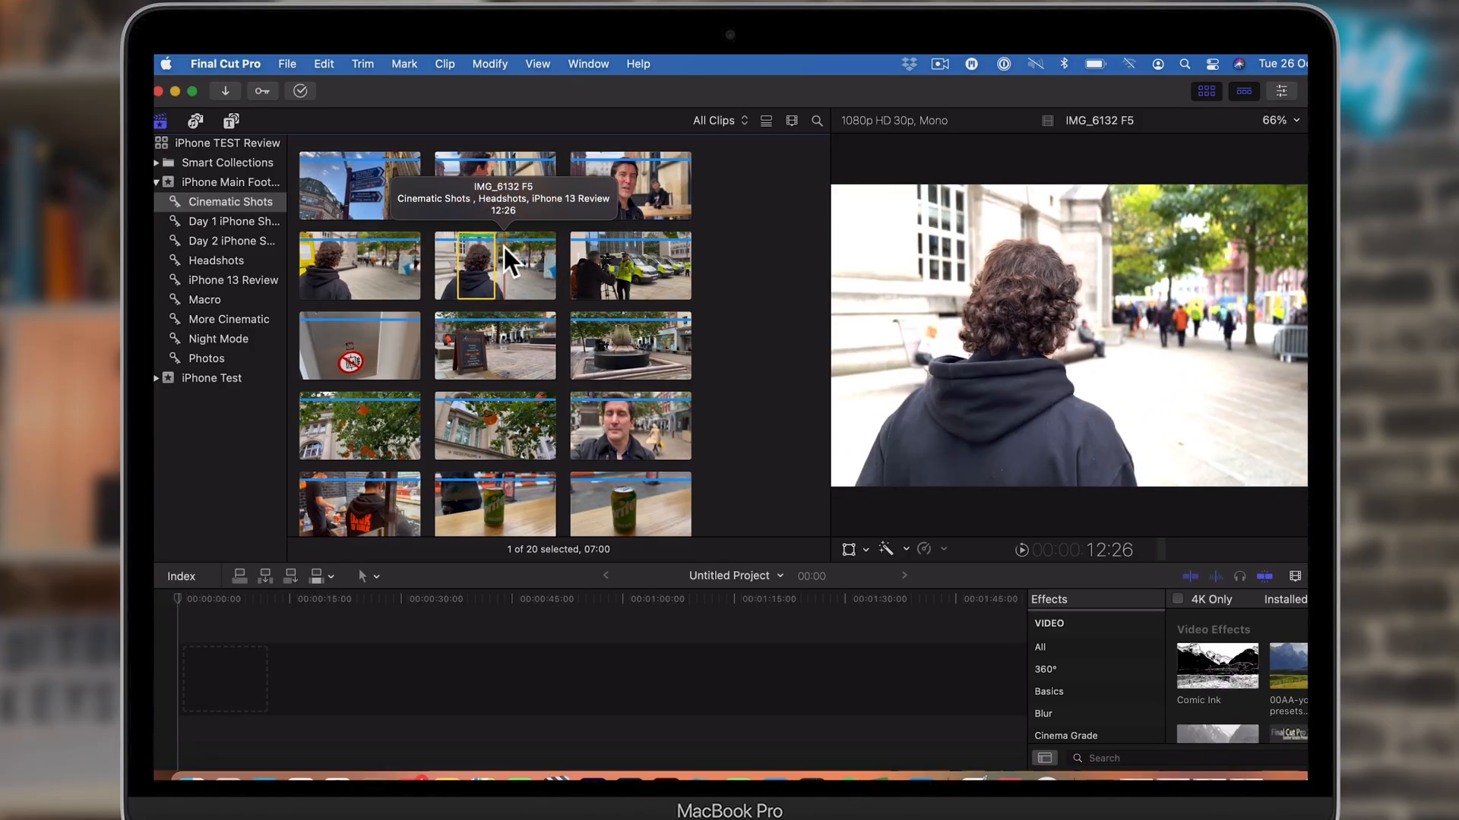
key("i")
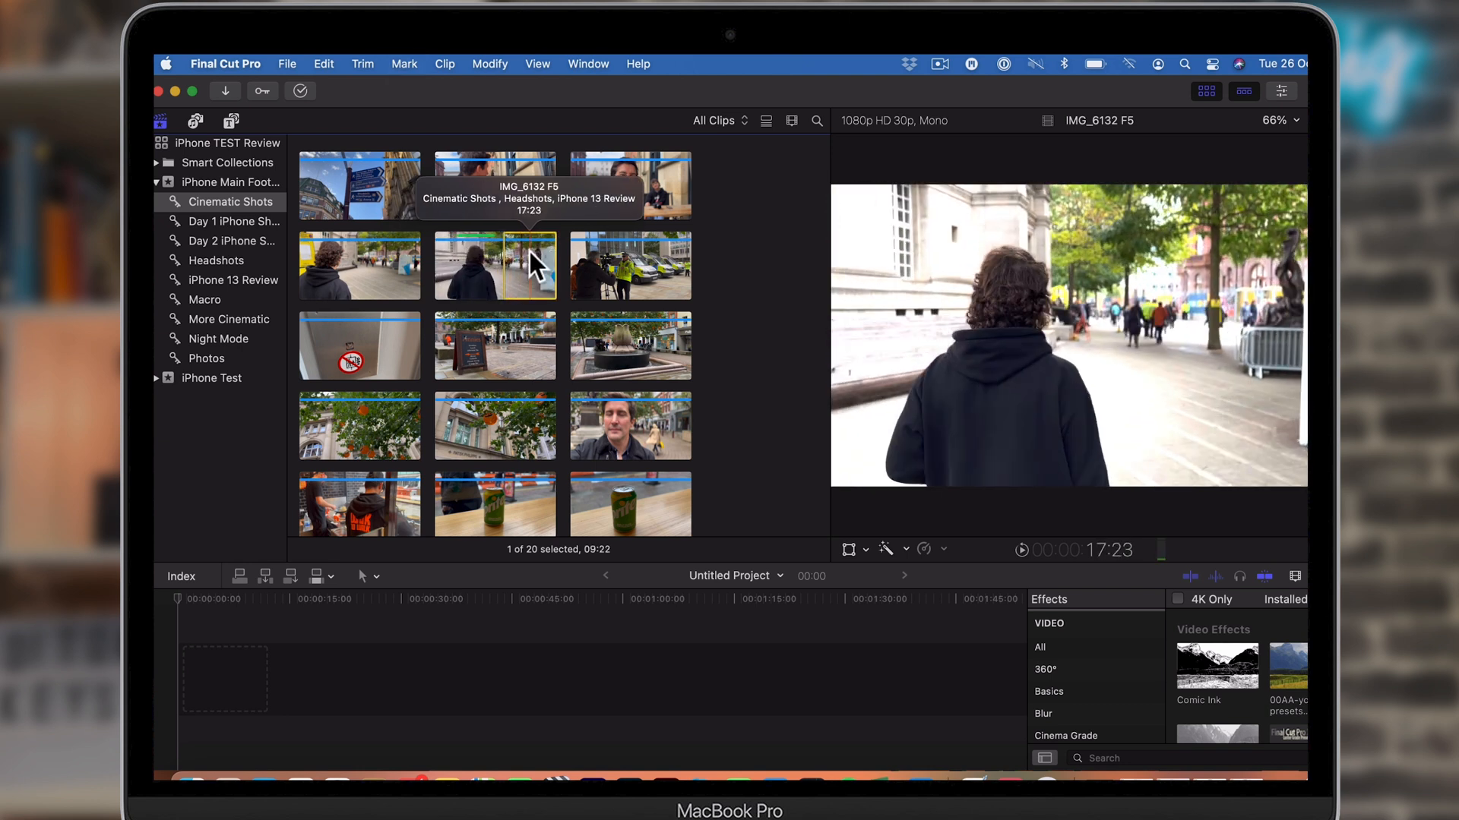
key("o")
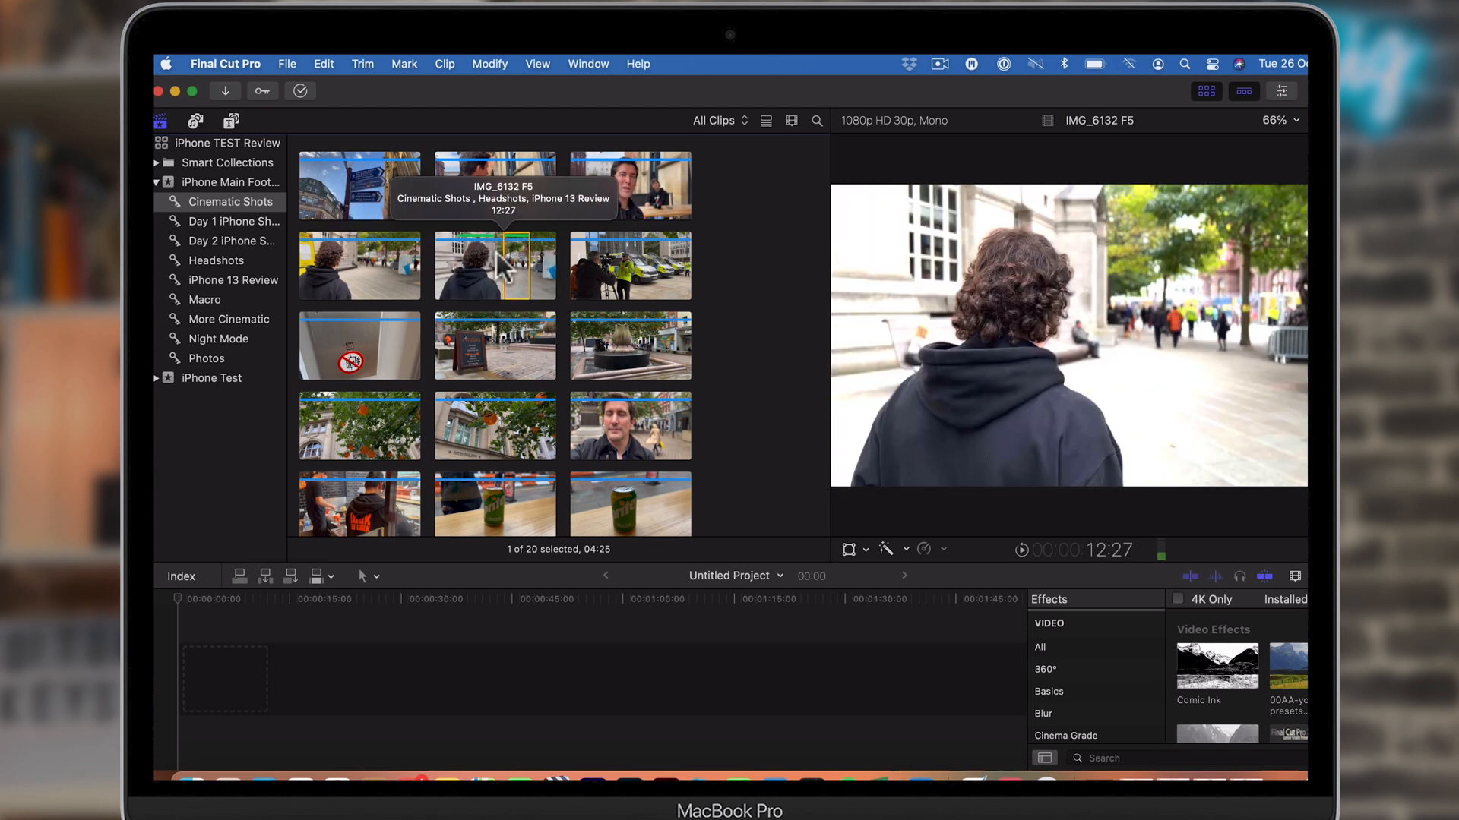
Step: Mark and favorite a range of about 02:06 in IMG_6198 and one of about 03:20 in IMG_6199
left_click(597, 354)
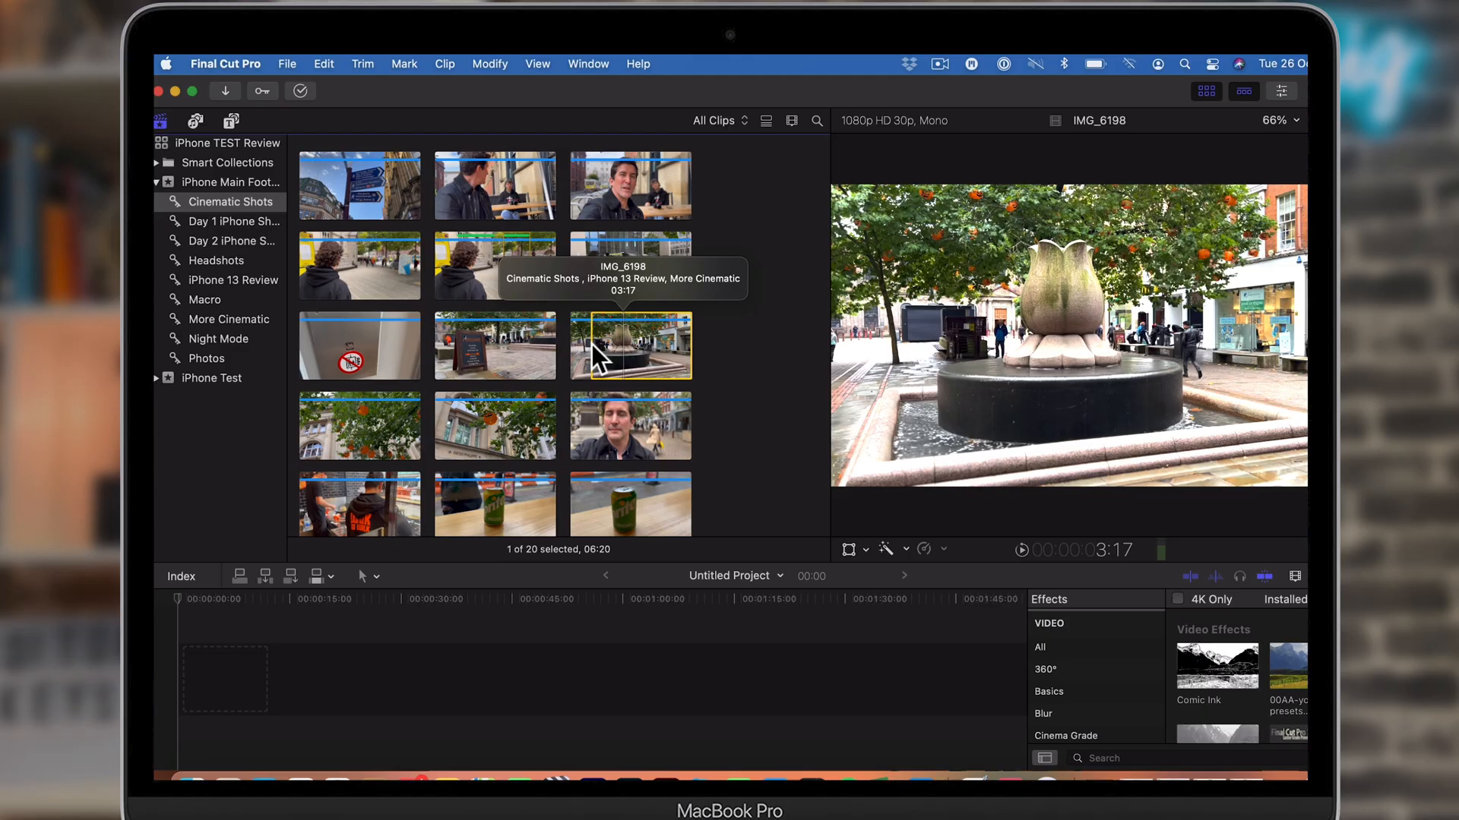
key("o")
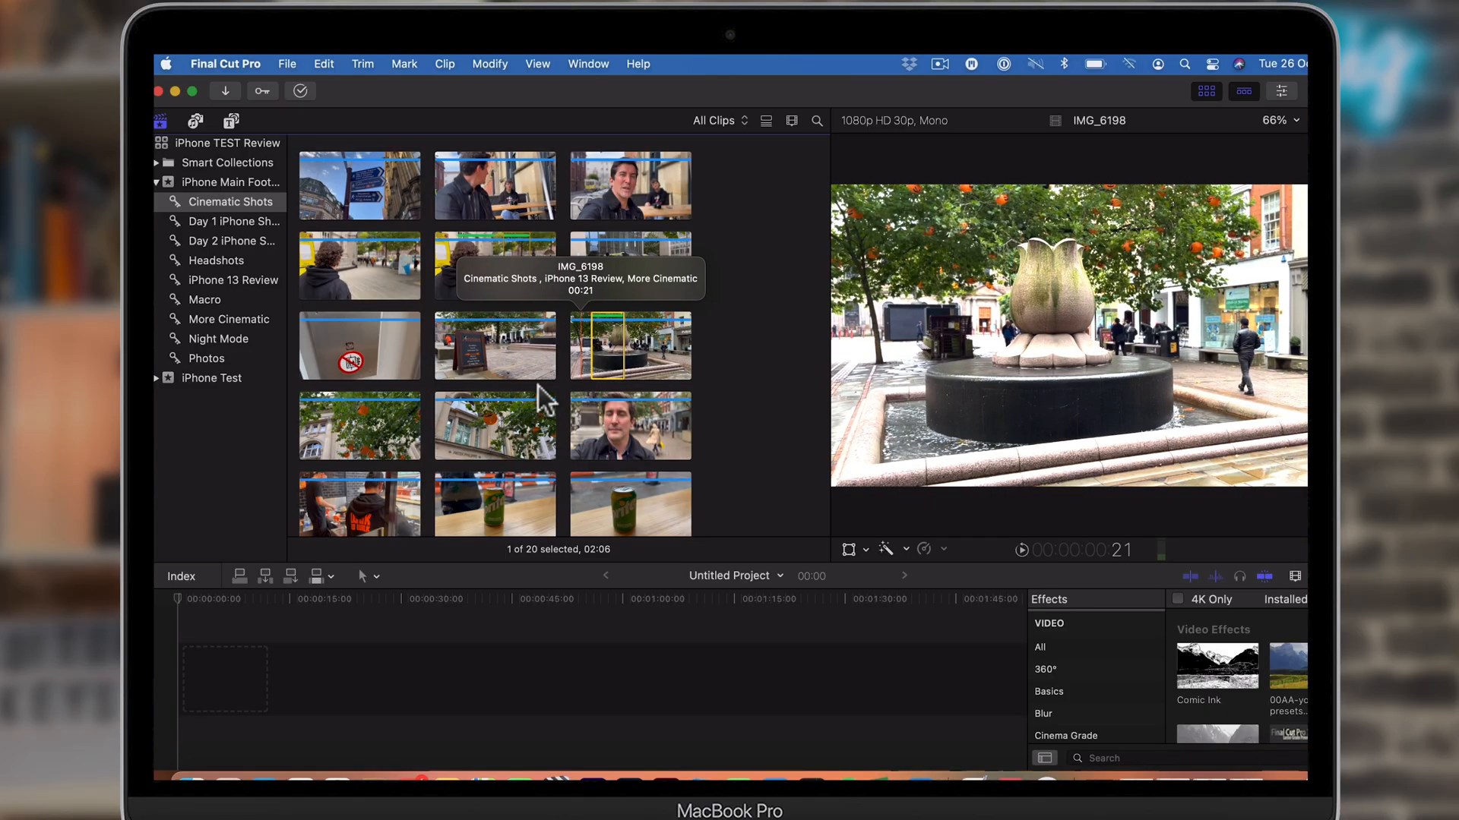
left_click(345, 419)
key("x")
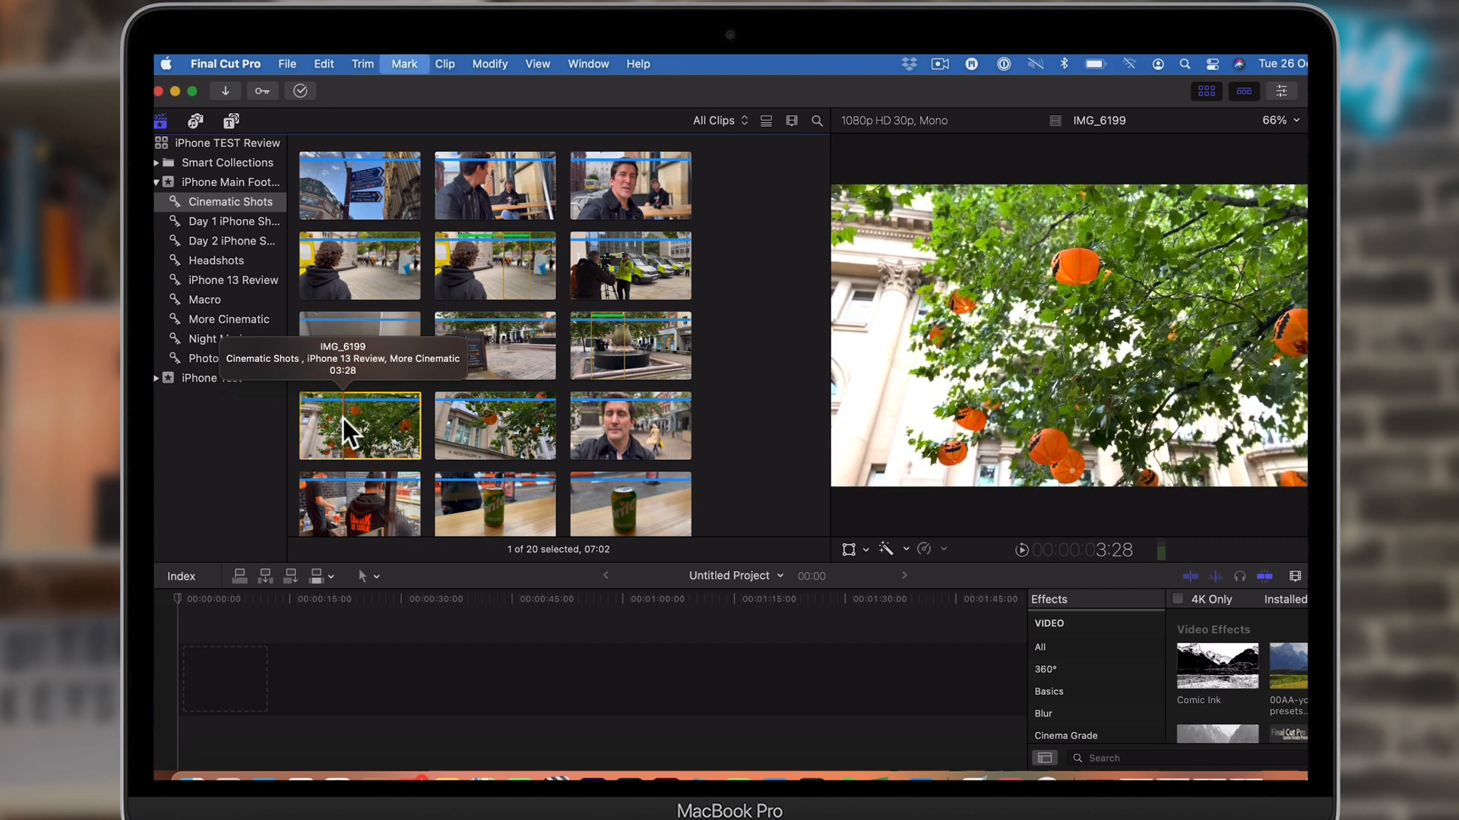
key("space")
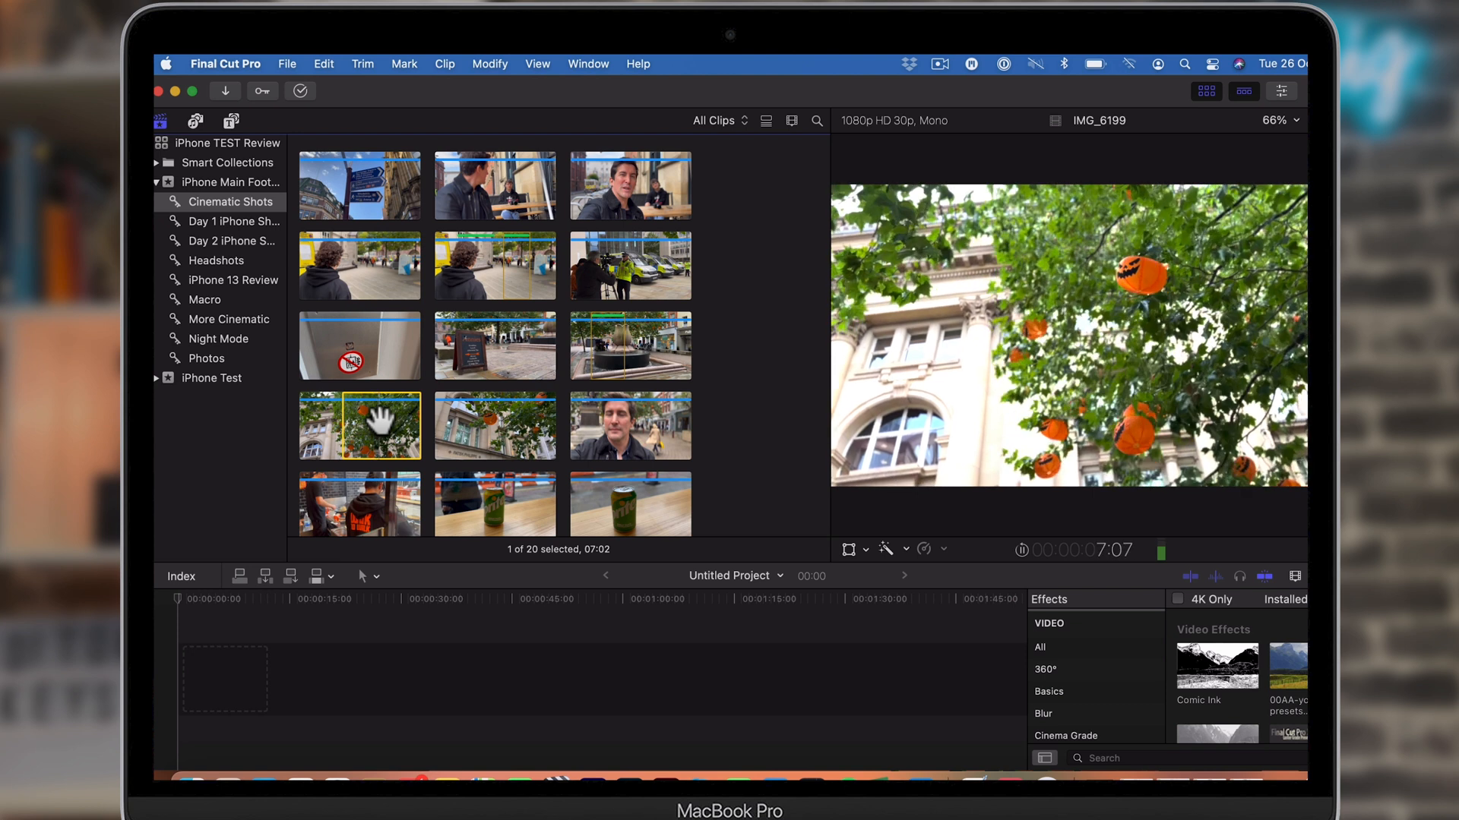
key("space")
key("o")
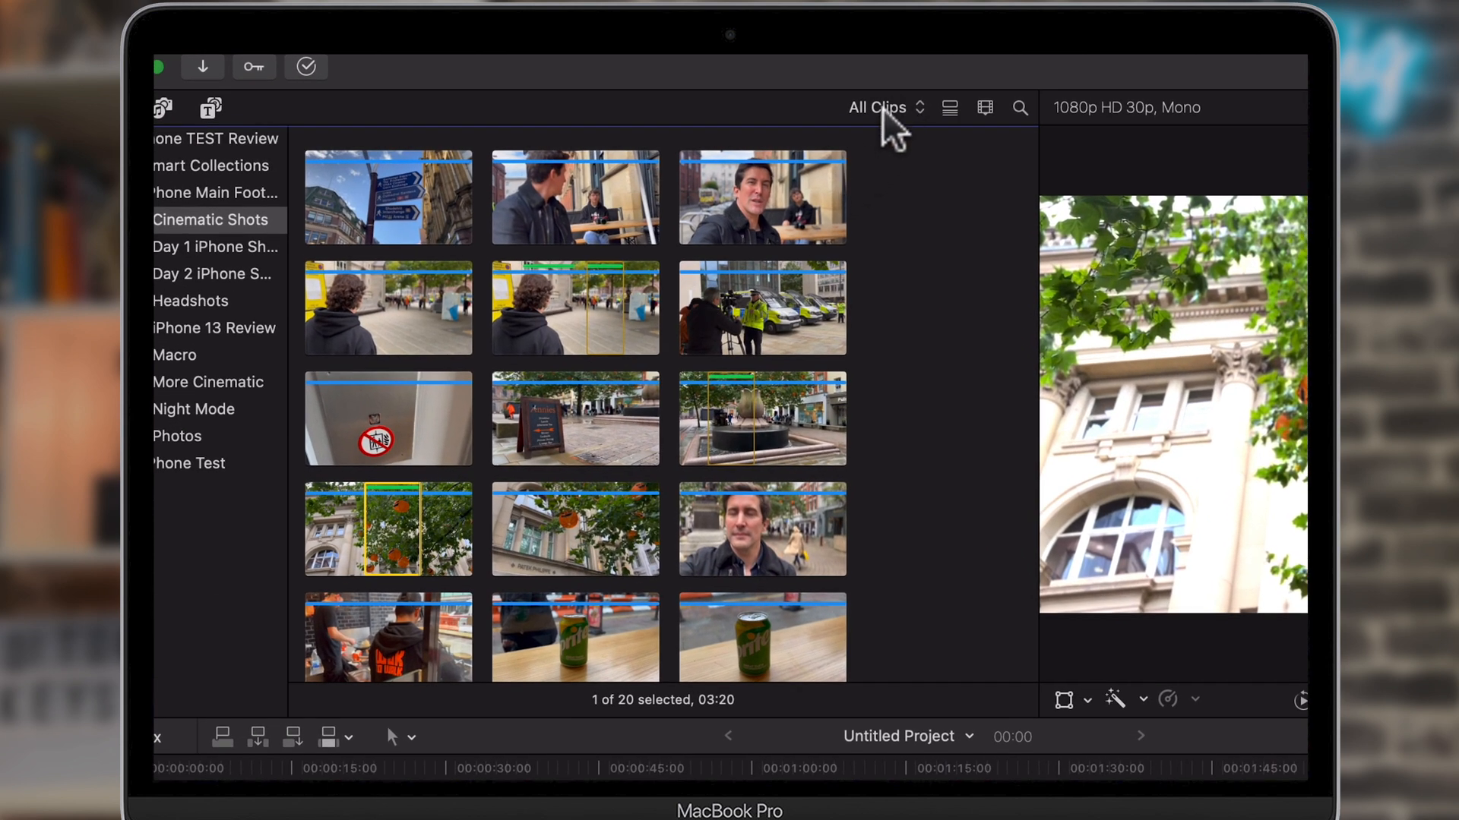
Step: Filter the Cinematic Shots collection to show only Favorites
left_click(893, 108)
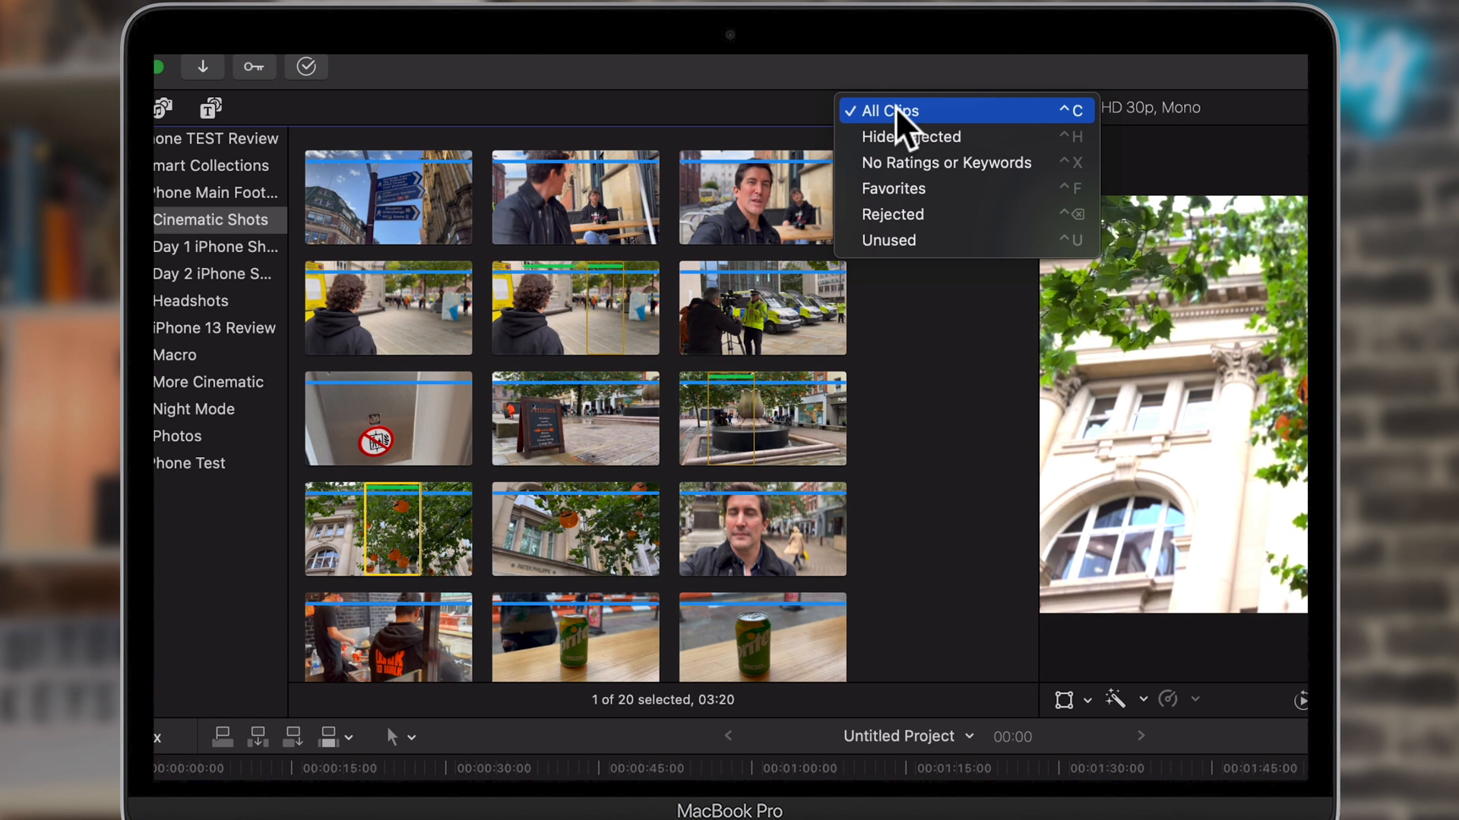
left_click(905, 188)
left_click(738, 371)
left_click(821, 406)
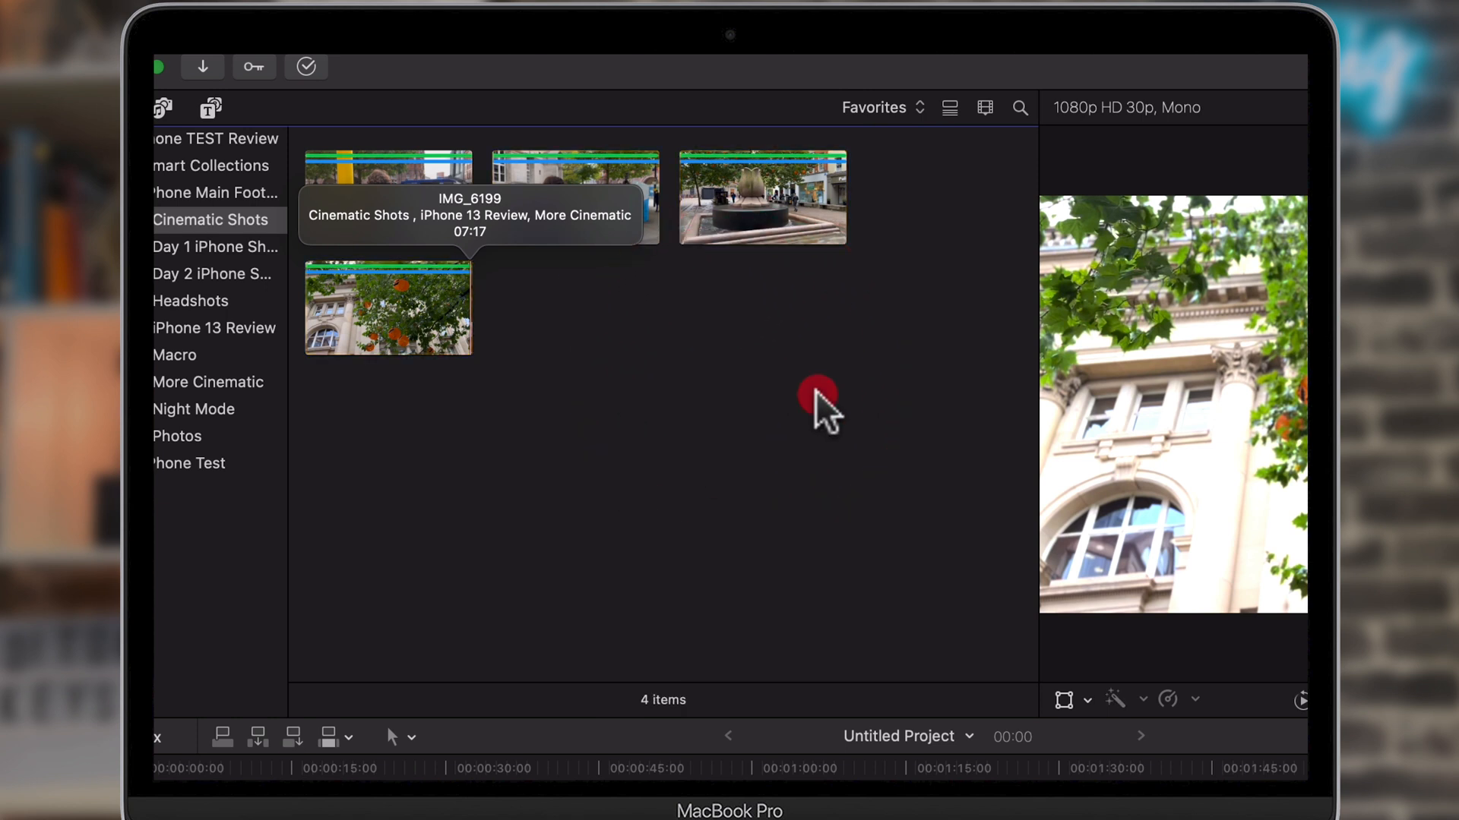
Step: Select the two IMG_6132 F5 favorites and the IMG_6199 favorite, and add all three to the empty timeline
left_click(421, 292)
left_click(408, 179)
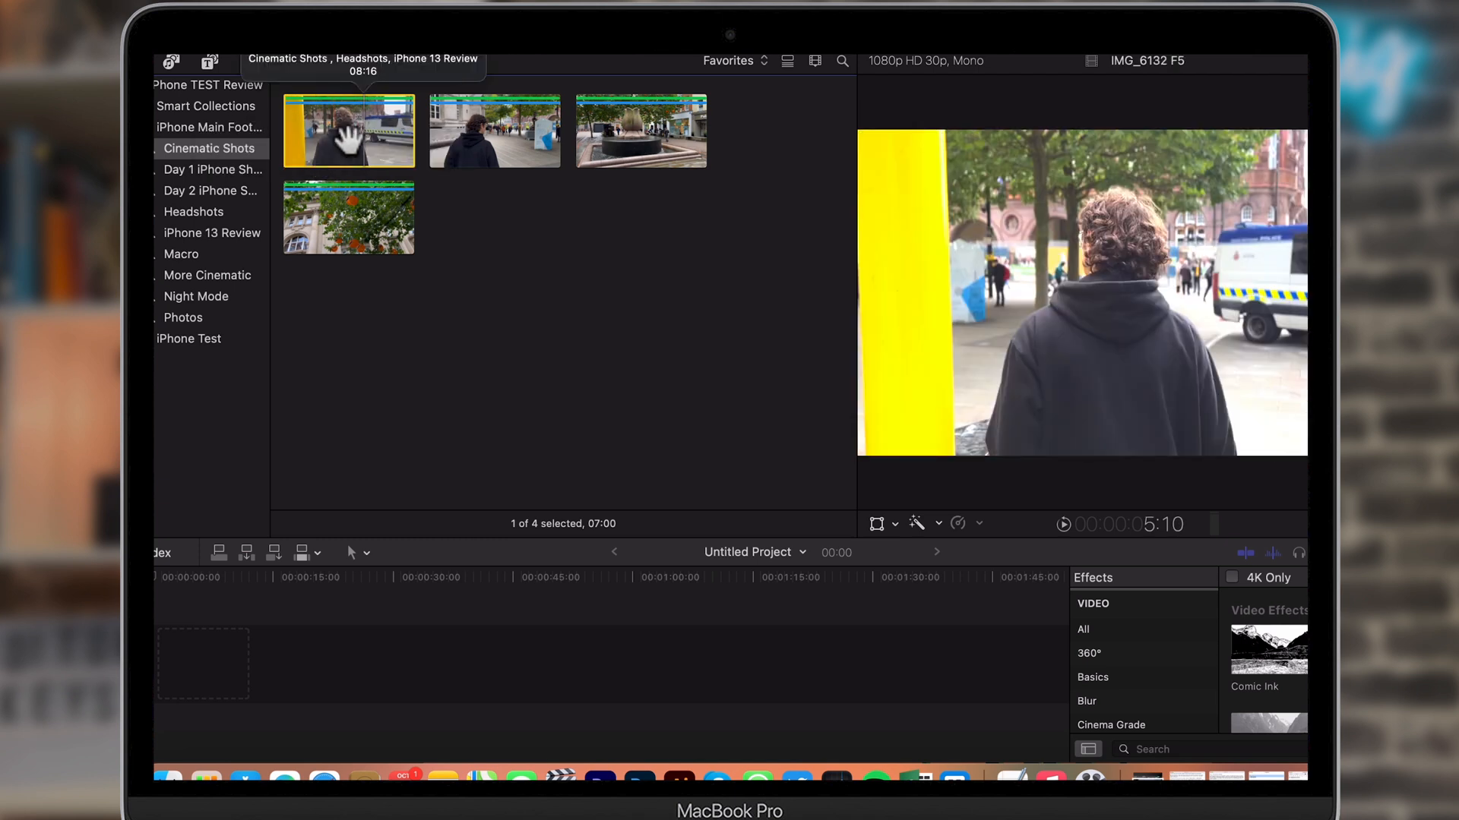
left_click_drag(530, 252, 364, 125)
left_click_drag(359, 130, 293, 683)
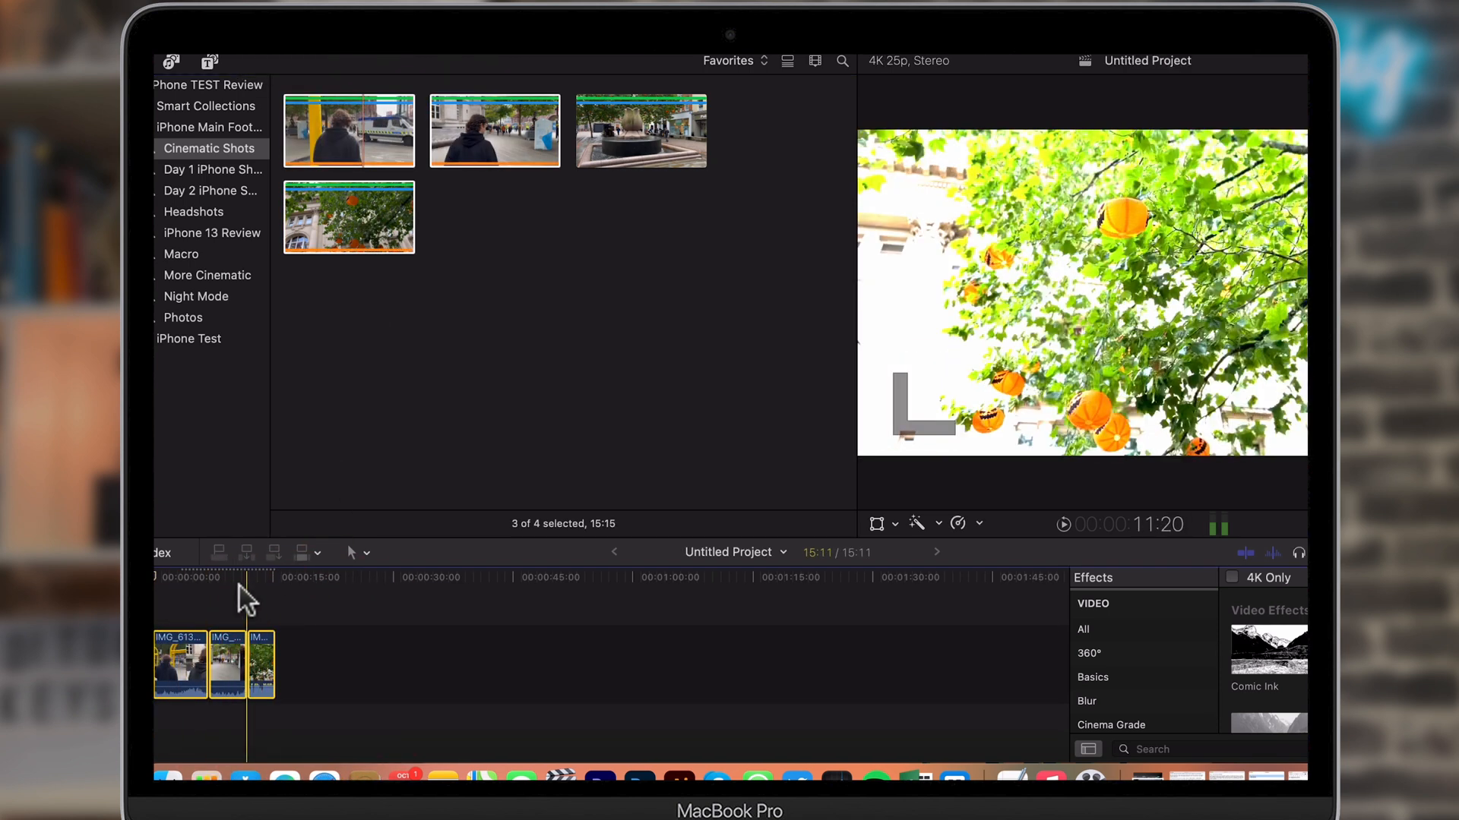
left_click(186, 582)
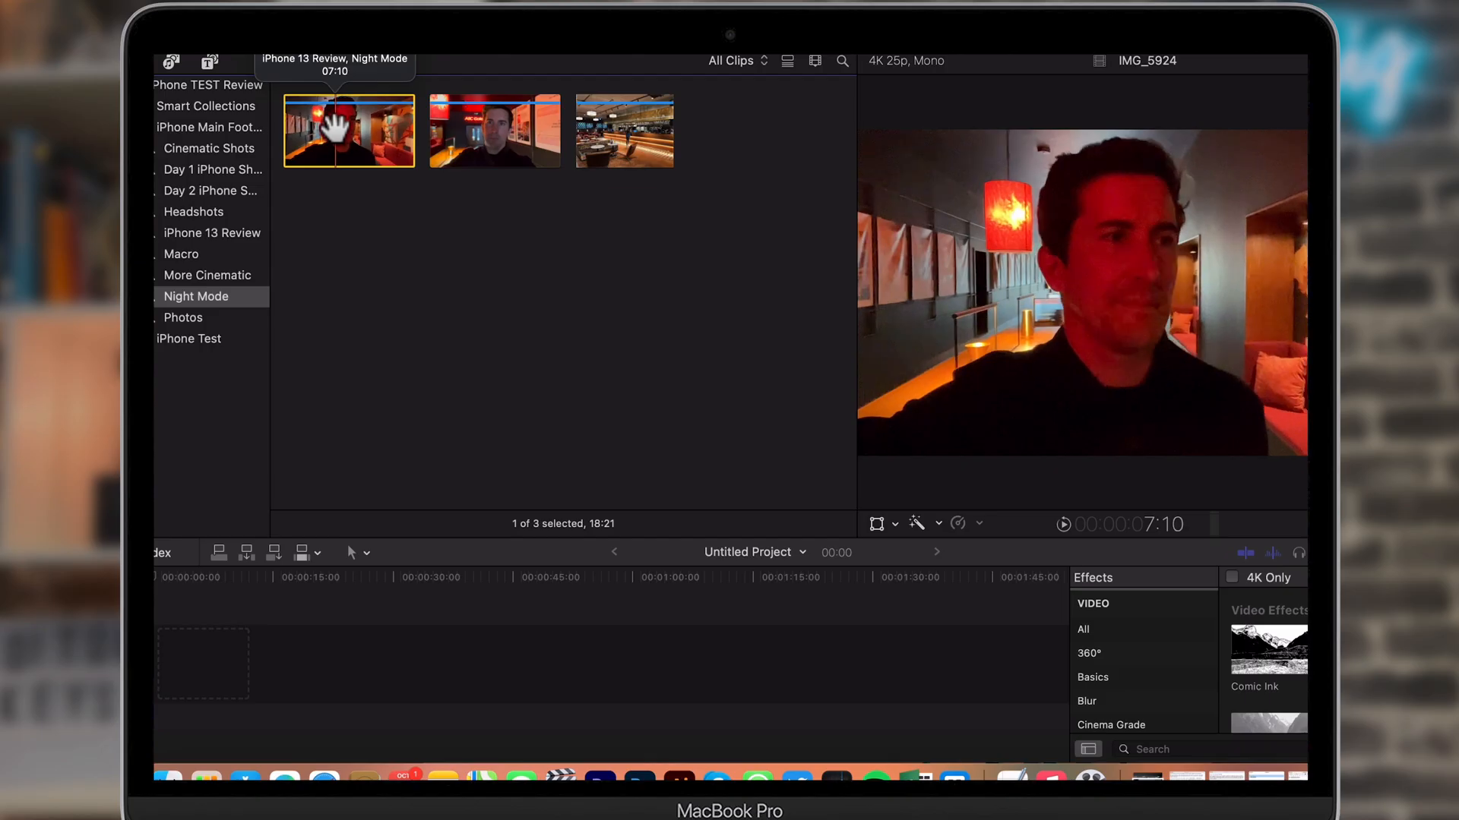
Step: Mark a range of about 04:13 in Night Mode clip IMG_5924 and add it to the timeline as a connected clip
left_click(314, 130)
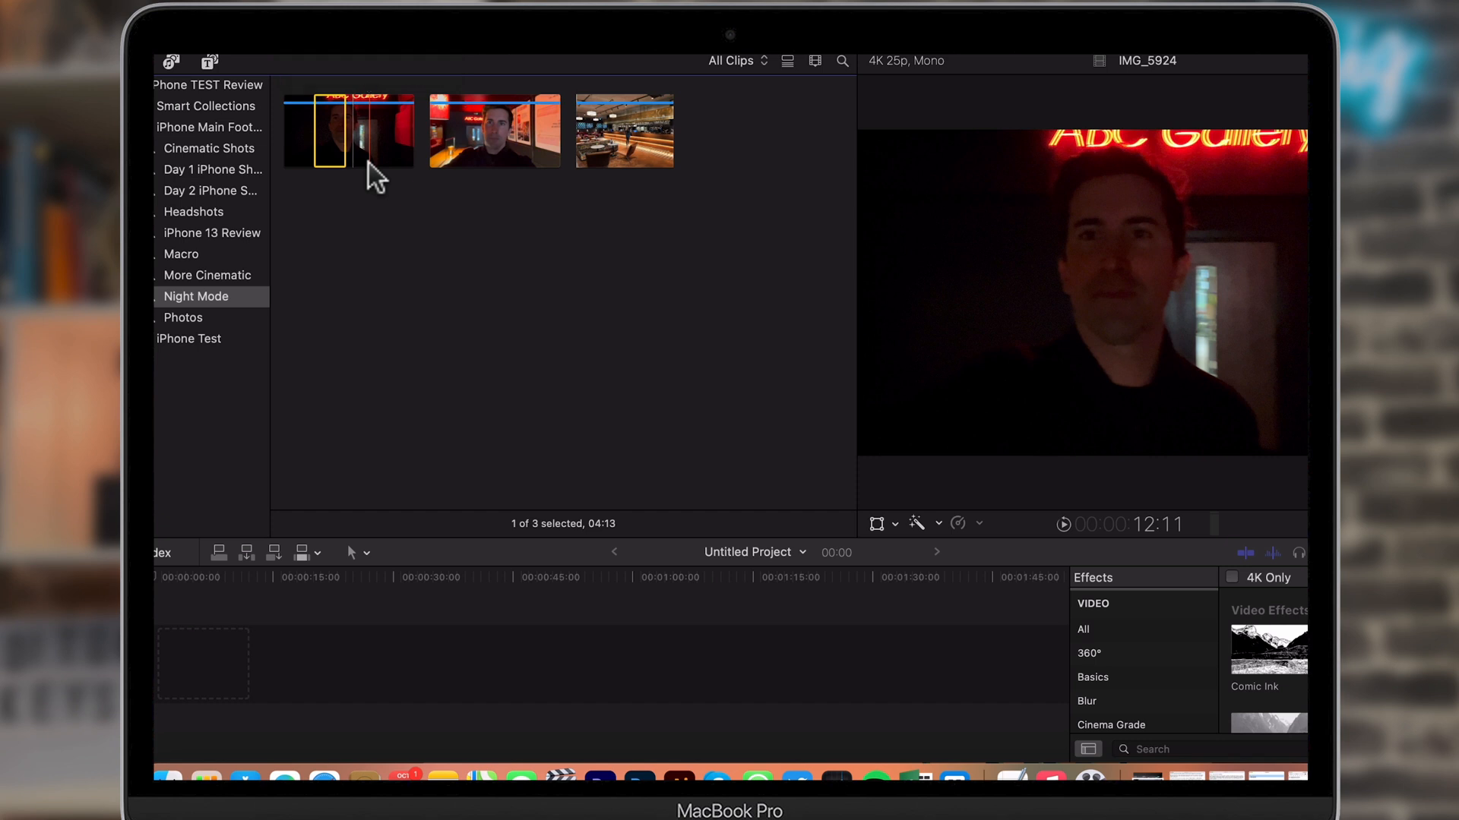
key("ctrl+y")
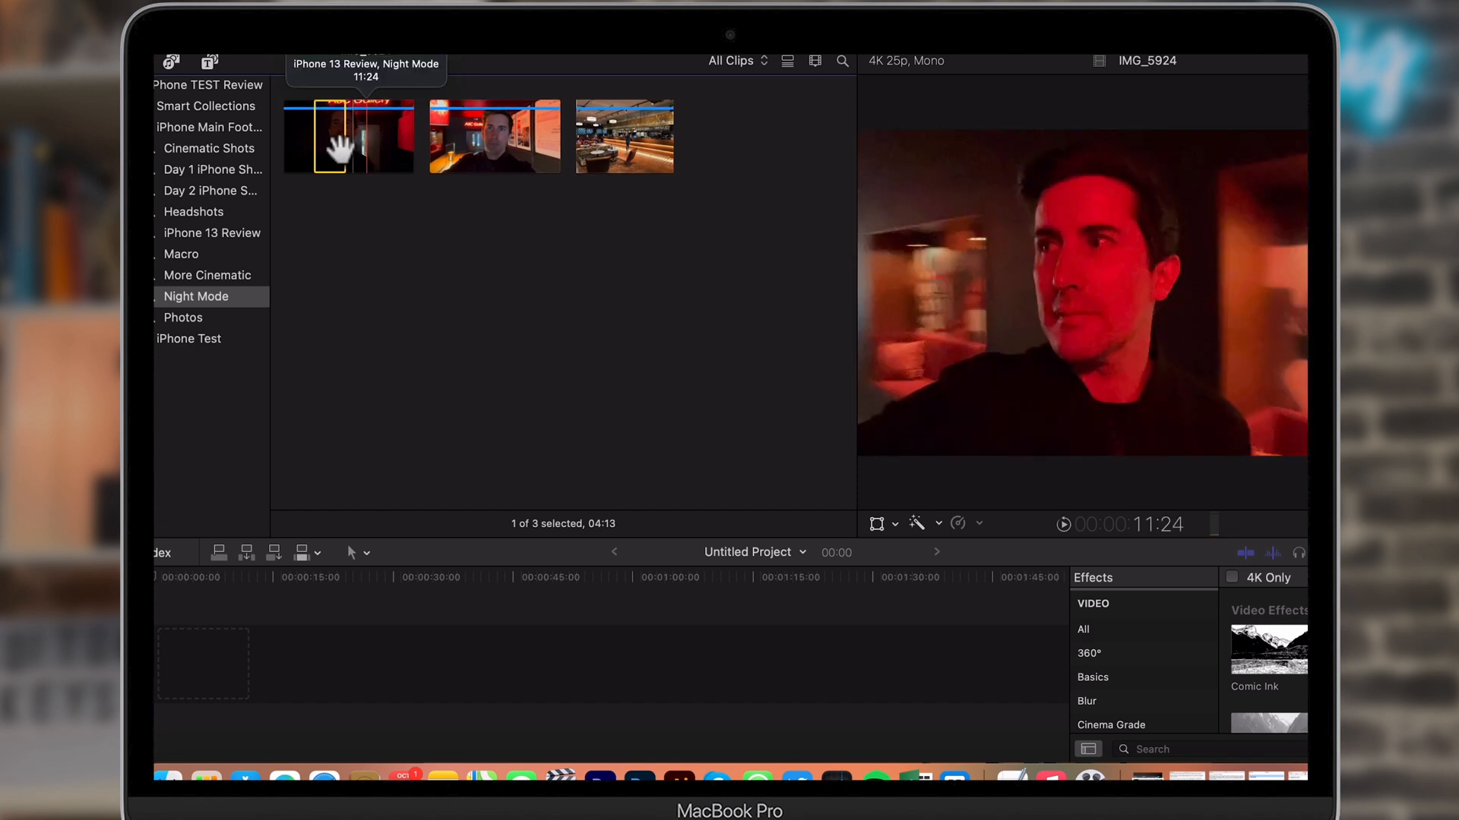
left_click(339, 147)
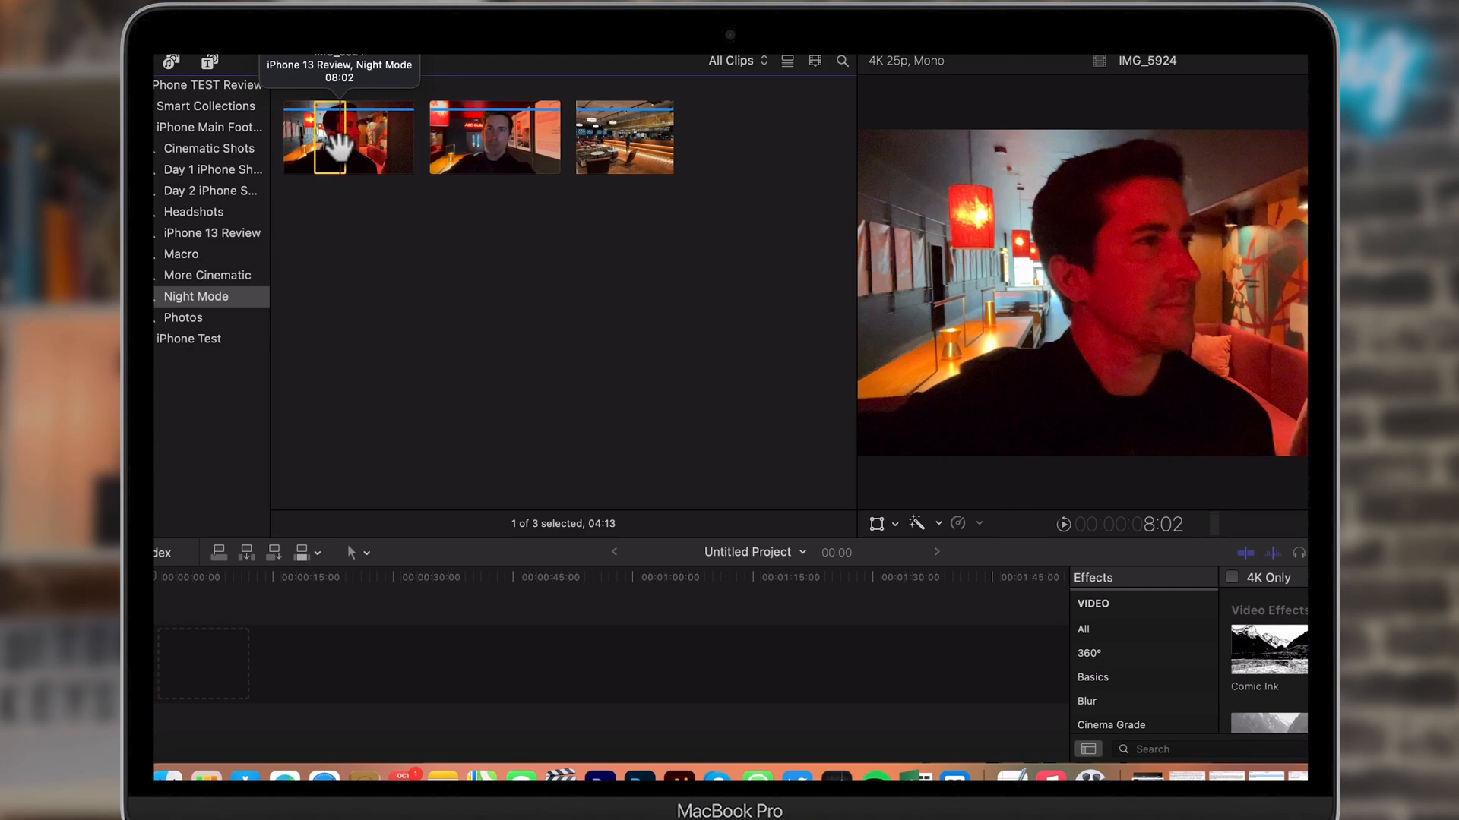
key("q")
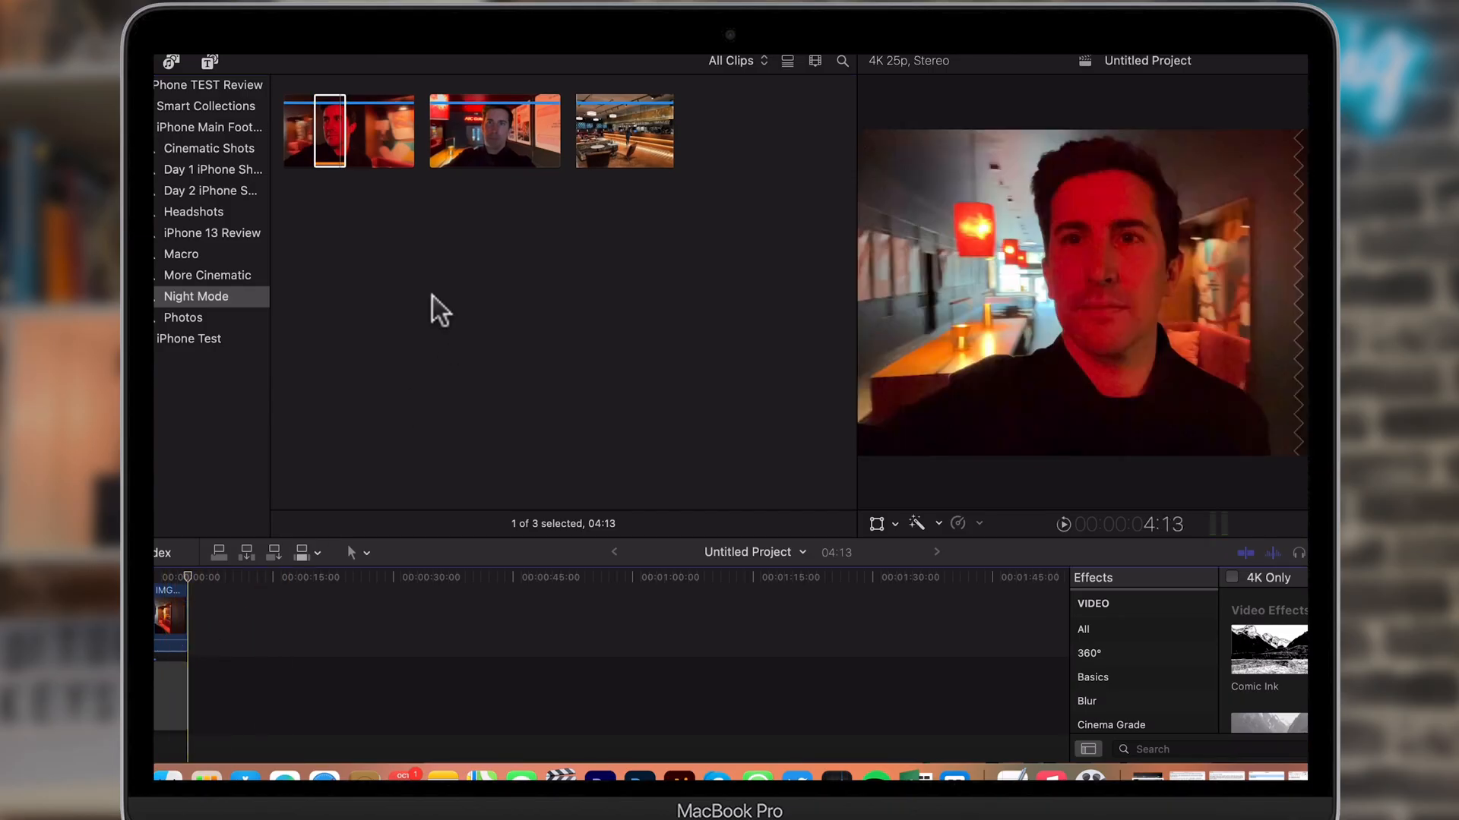
Step: Add clip IMG_5925 and photo IMG_5927 from Night Mode one after the other to the timeline's primary storyline
left_click_drag(474, 131, 297, 695)
left_click(608, 156)
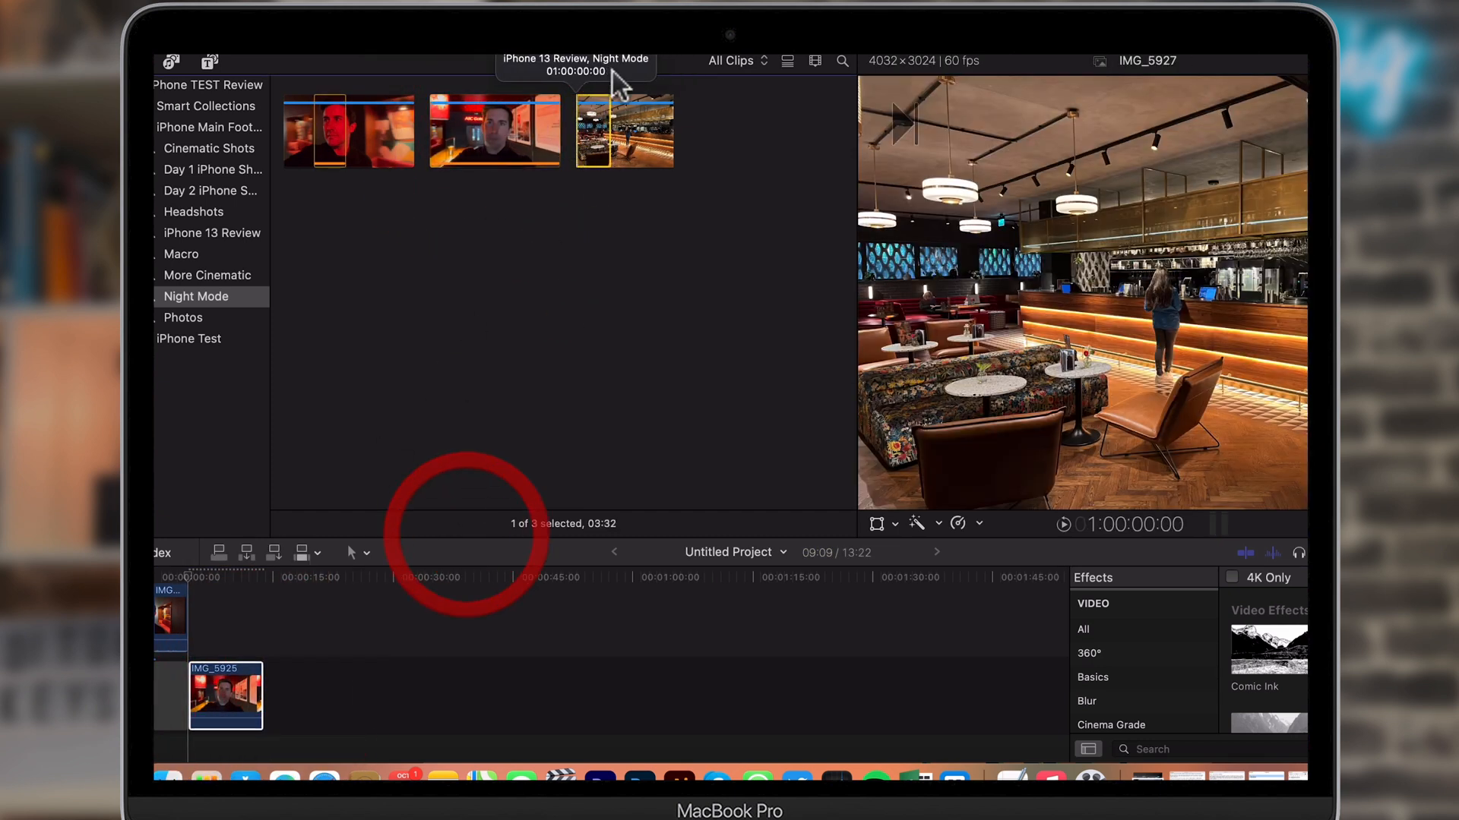
left_click_drag(678, 132, 251, 651)
Step: Connect a second copy of the IMG_5924 range above IMG_5925, and delete both connected clips from the timeline
left_click(231, 578)
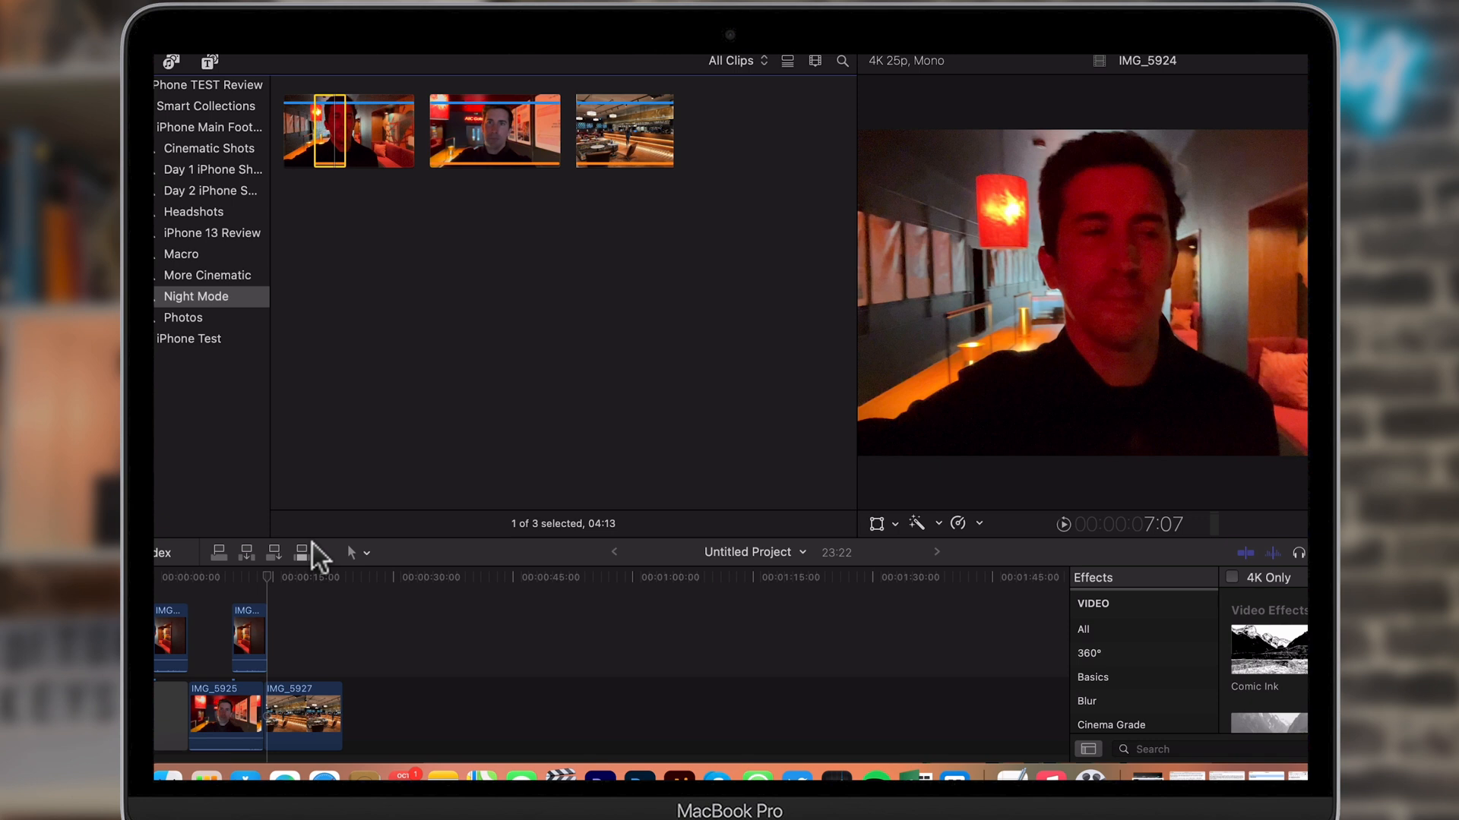
left_click_drag(336, 607, 173, 616)
key("Delete")
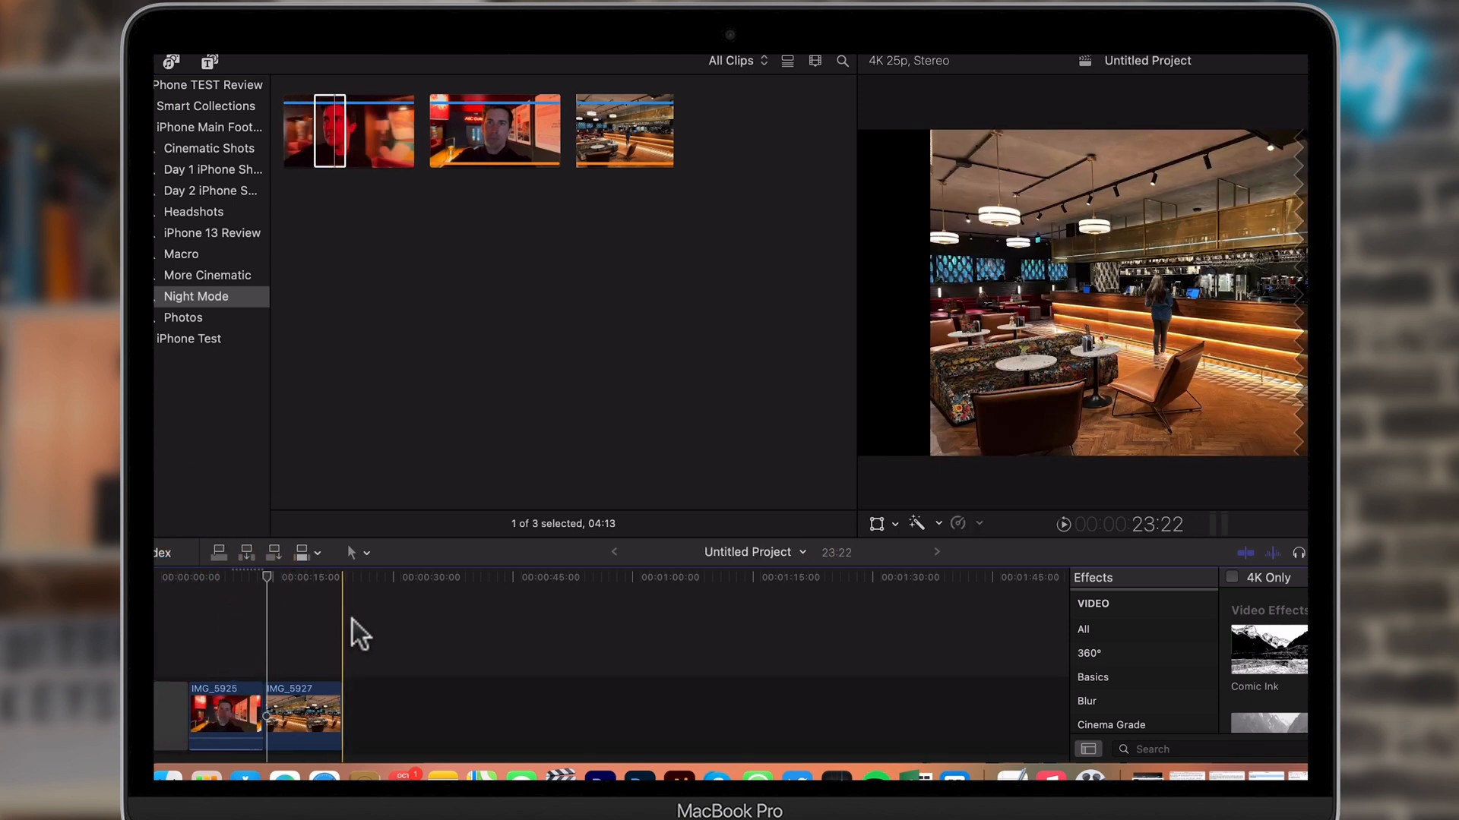
Step: Insert the marked IMG_5924 range into the middle of IMG_5927 on the timeline, with the playhead at 18:16
left_click(342, 575)
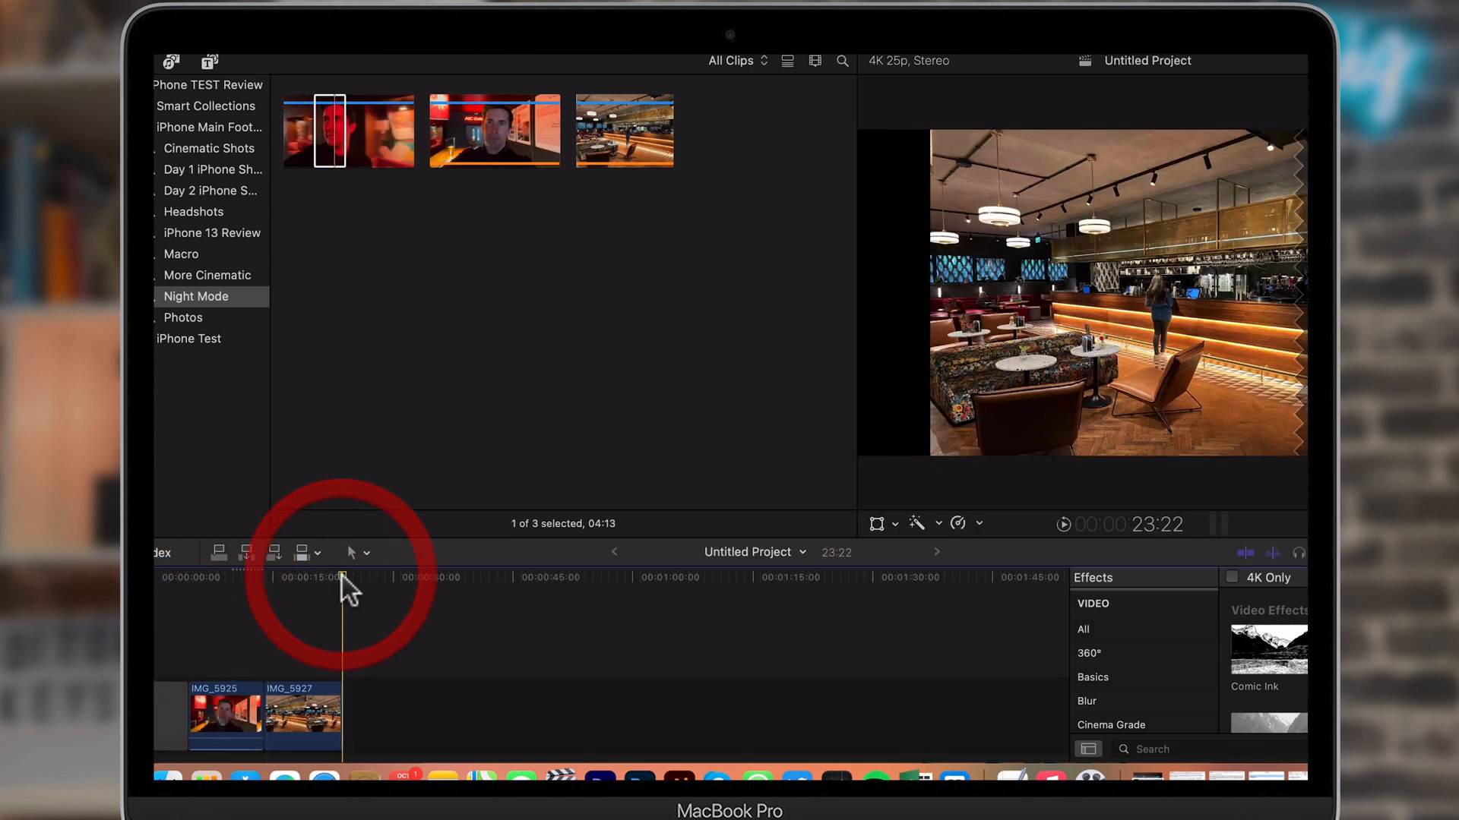
left_click(273, 581)
left_click(301, 574)
left_click(293, 723)
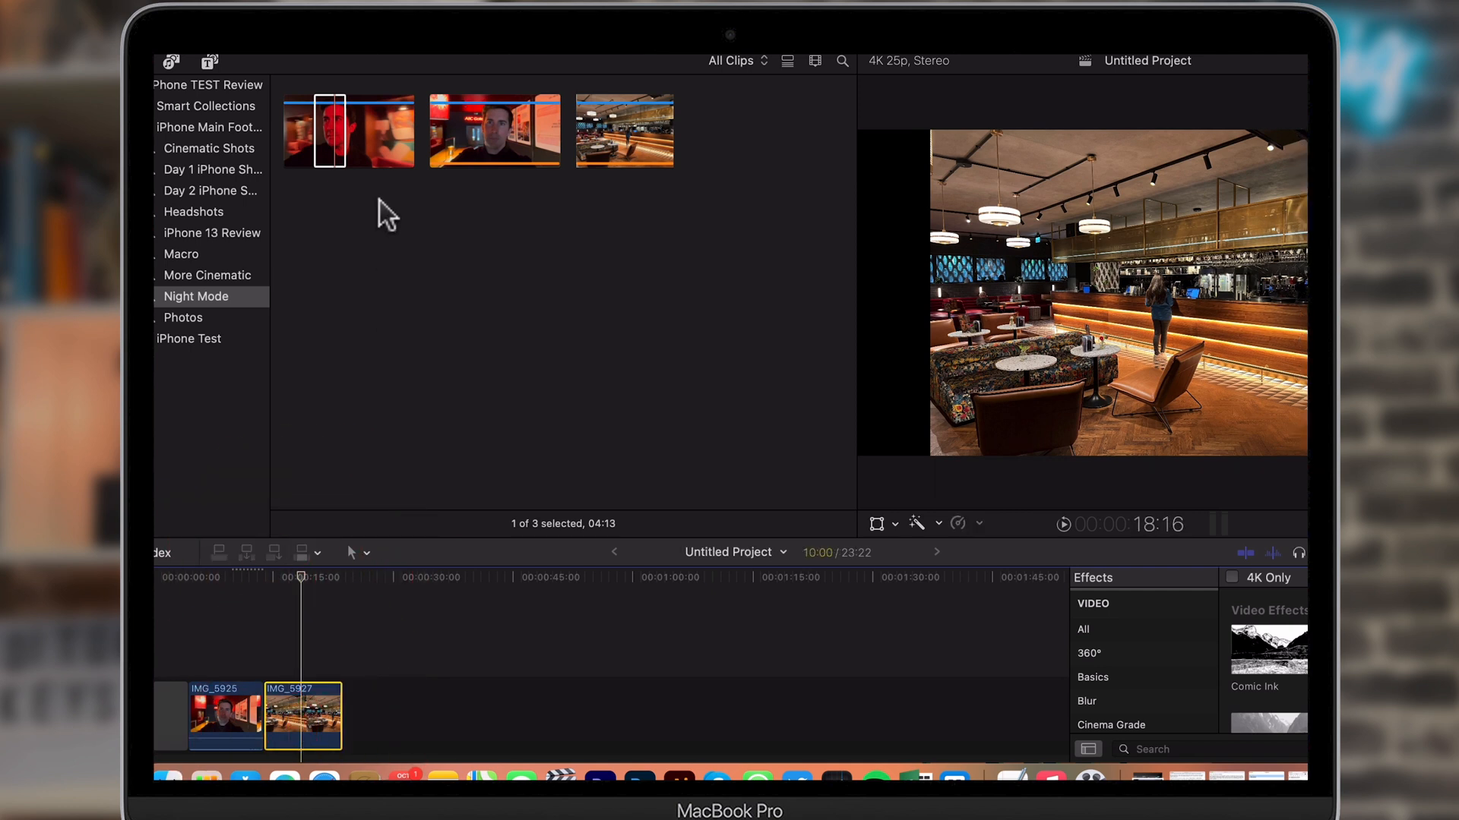
left_click(329, 133)
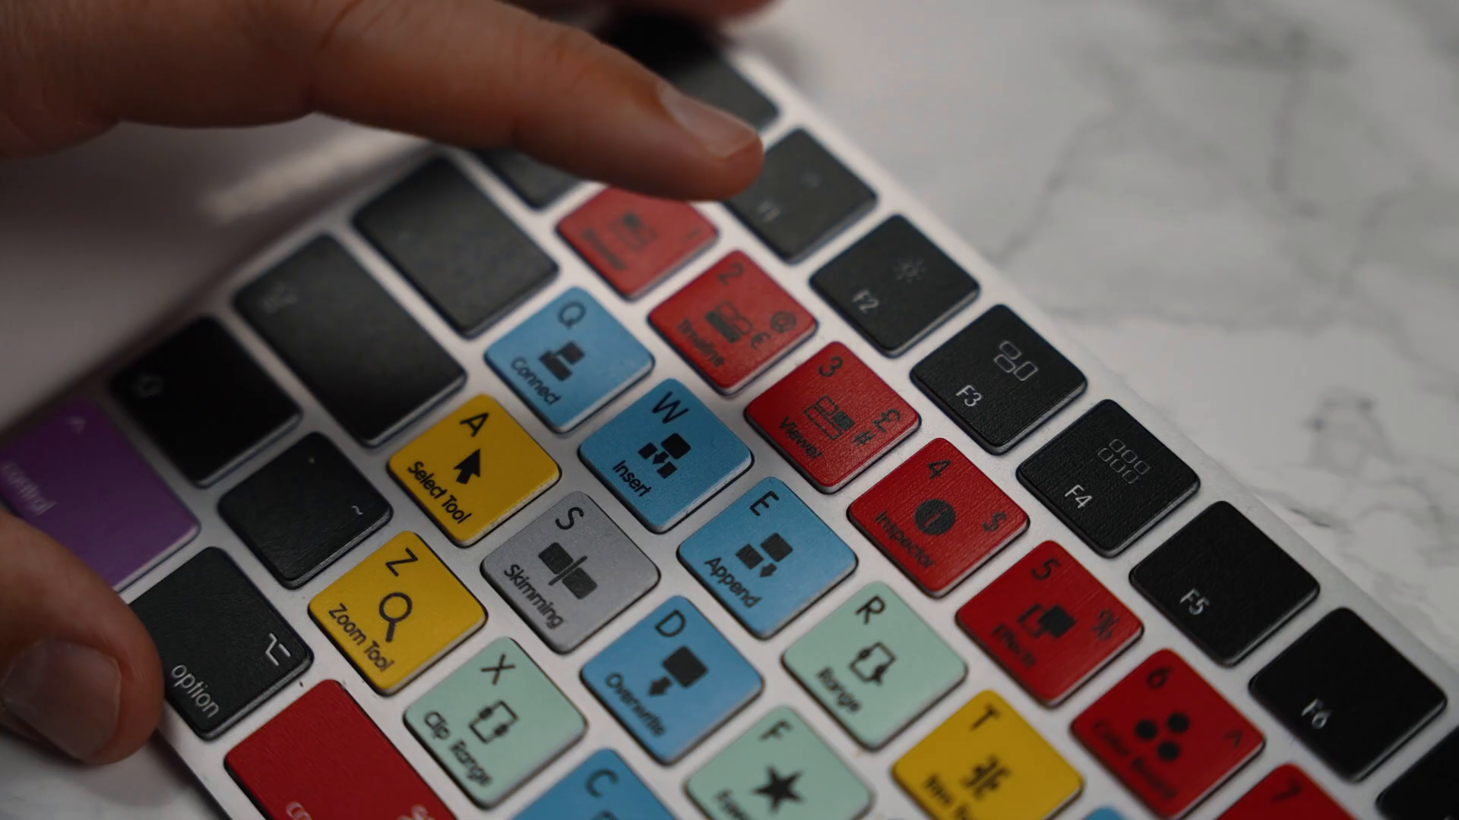
key("w")
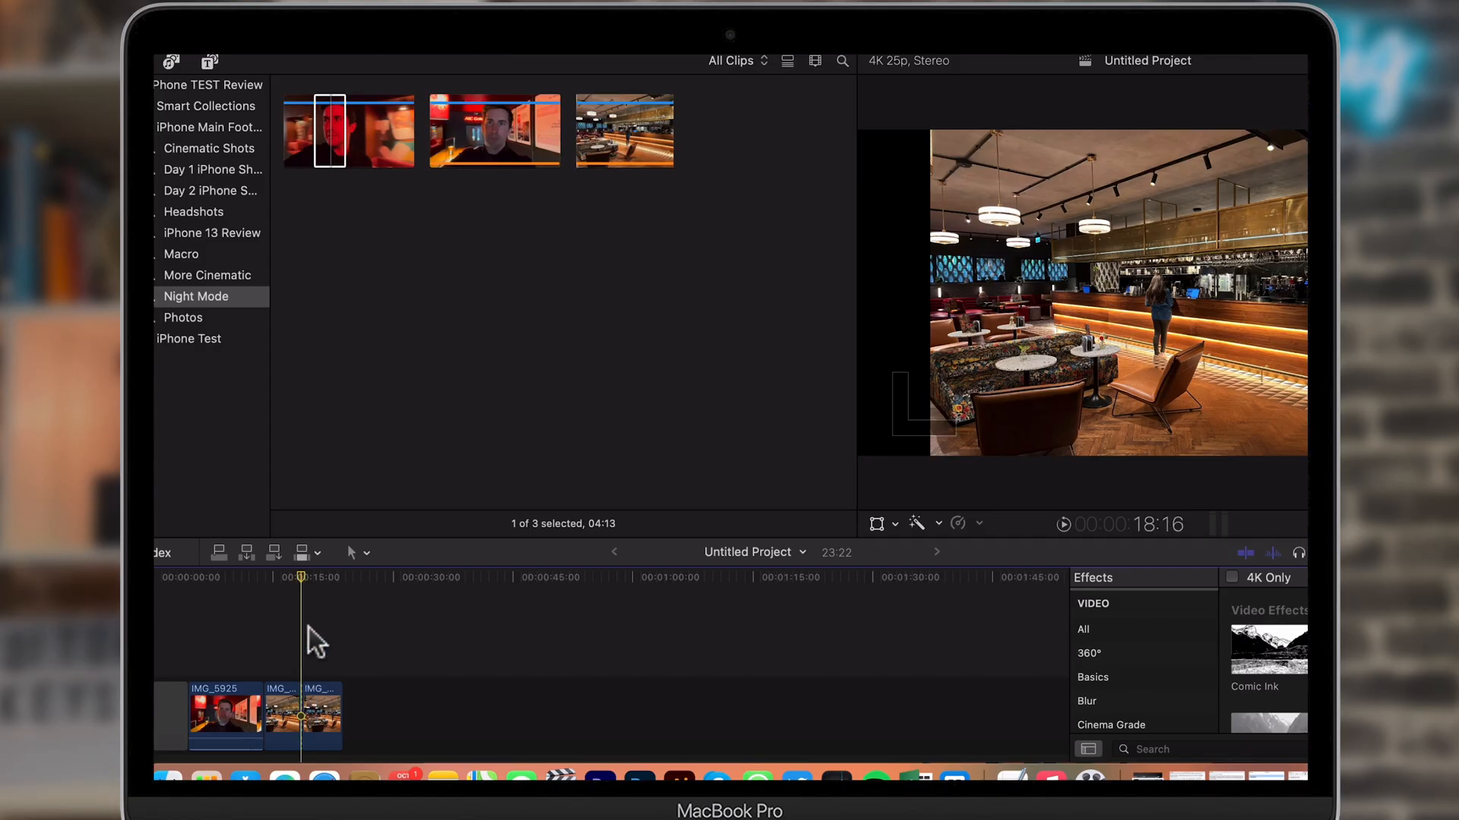
Step: Append the marked IMG_5924 range twice to the end of the timeline
left_click(302, 584)
left_click(336, 126)
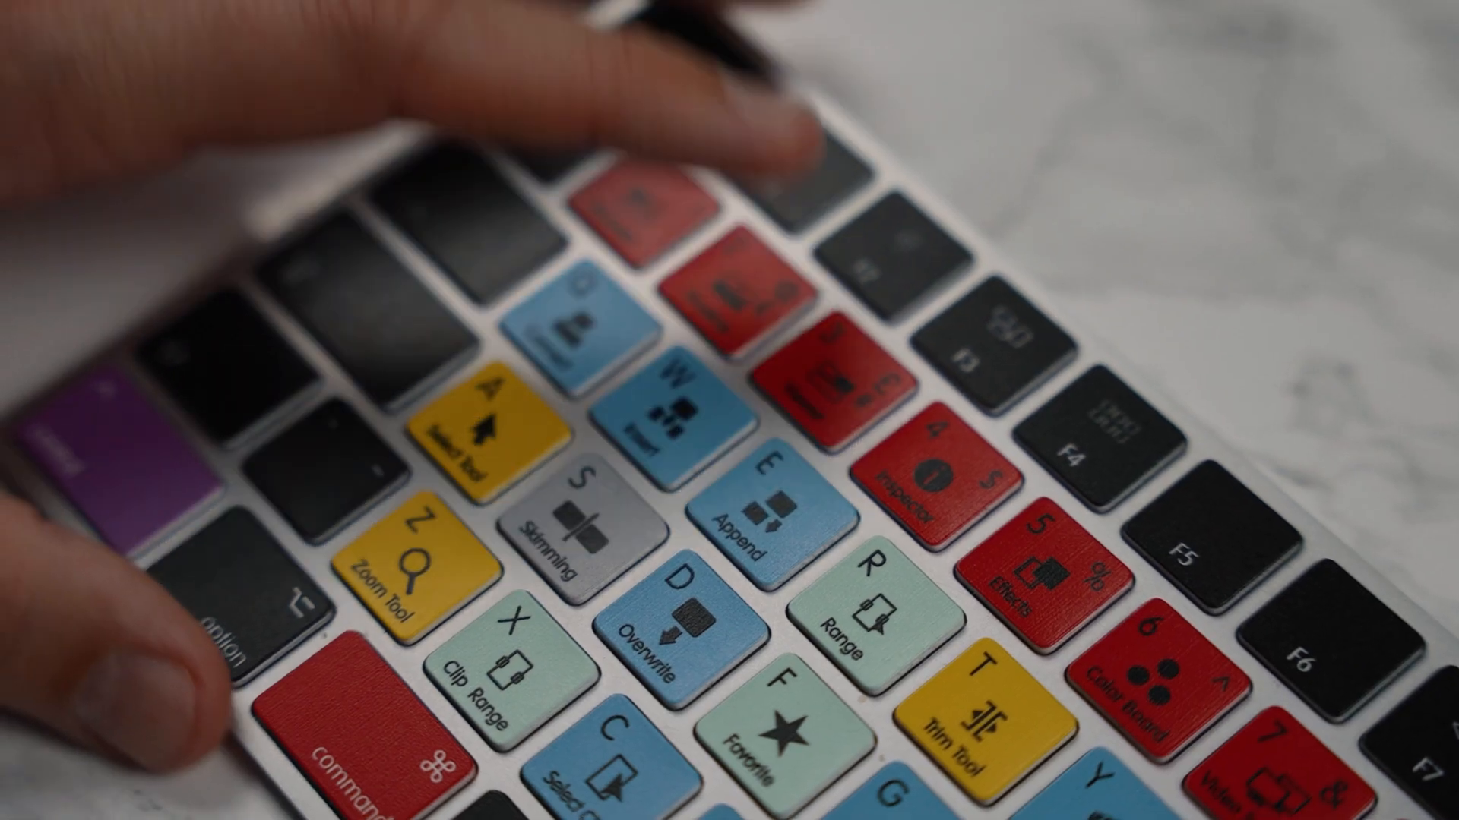
key("e")
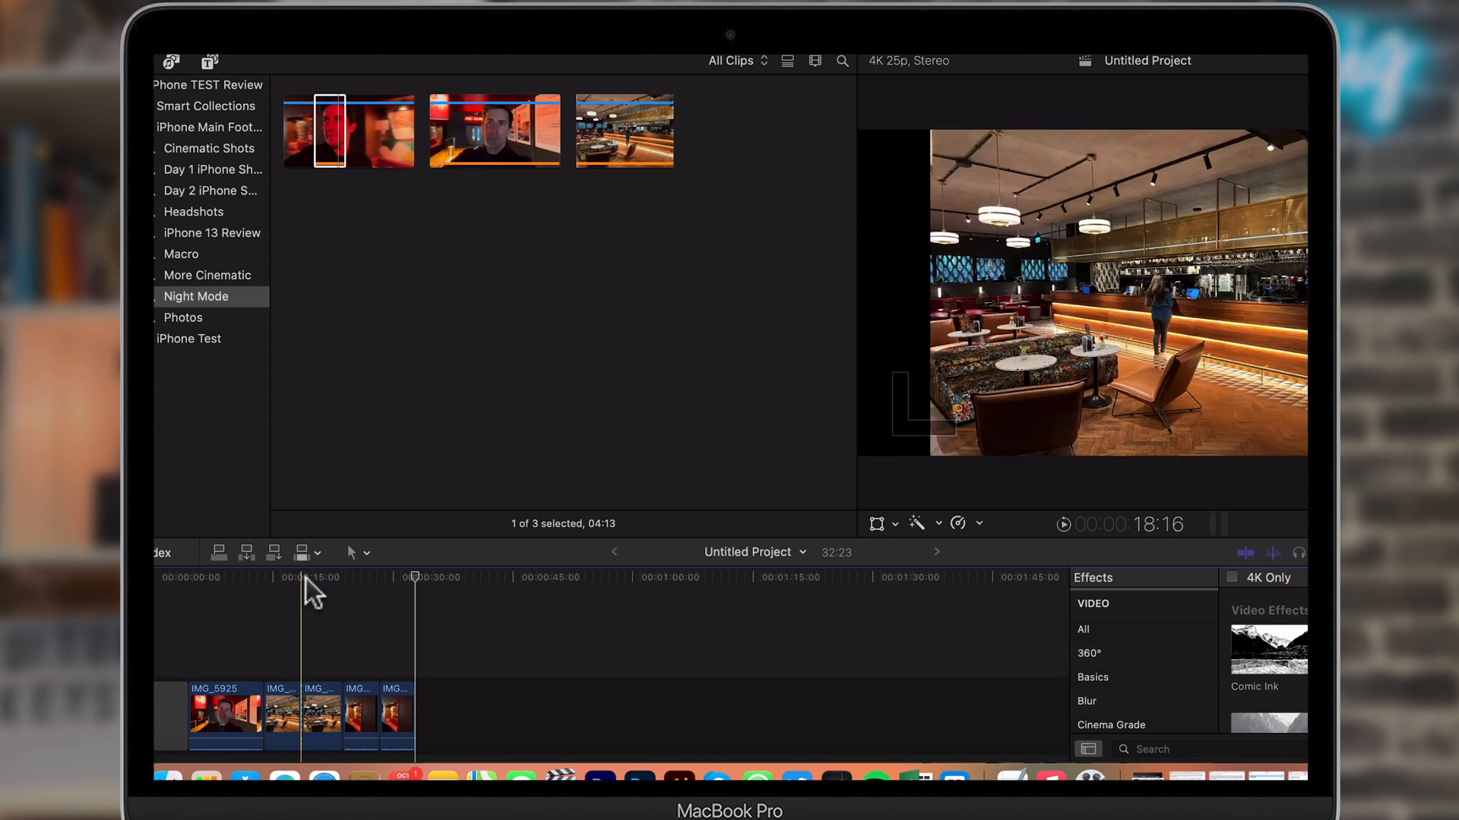
Step: Select a range of about 03:06 in the IMG_5927 photo and append it to the timeline
key("r")
left_click(590, 132)
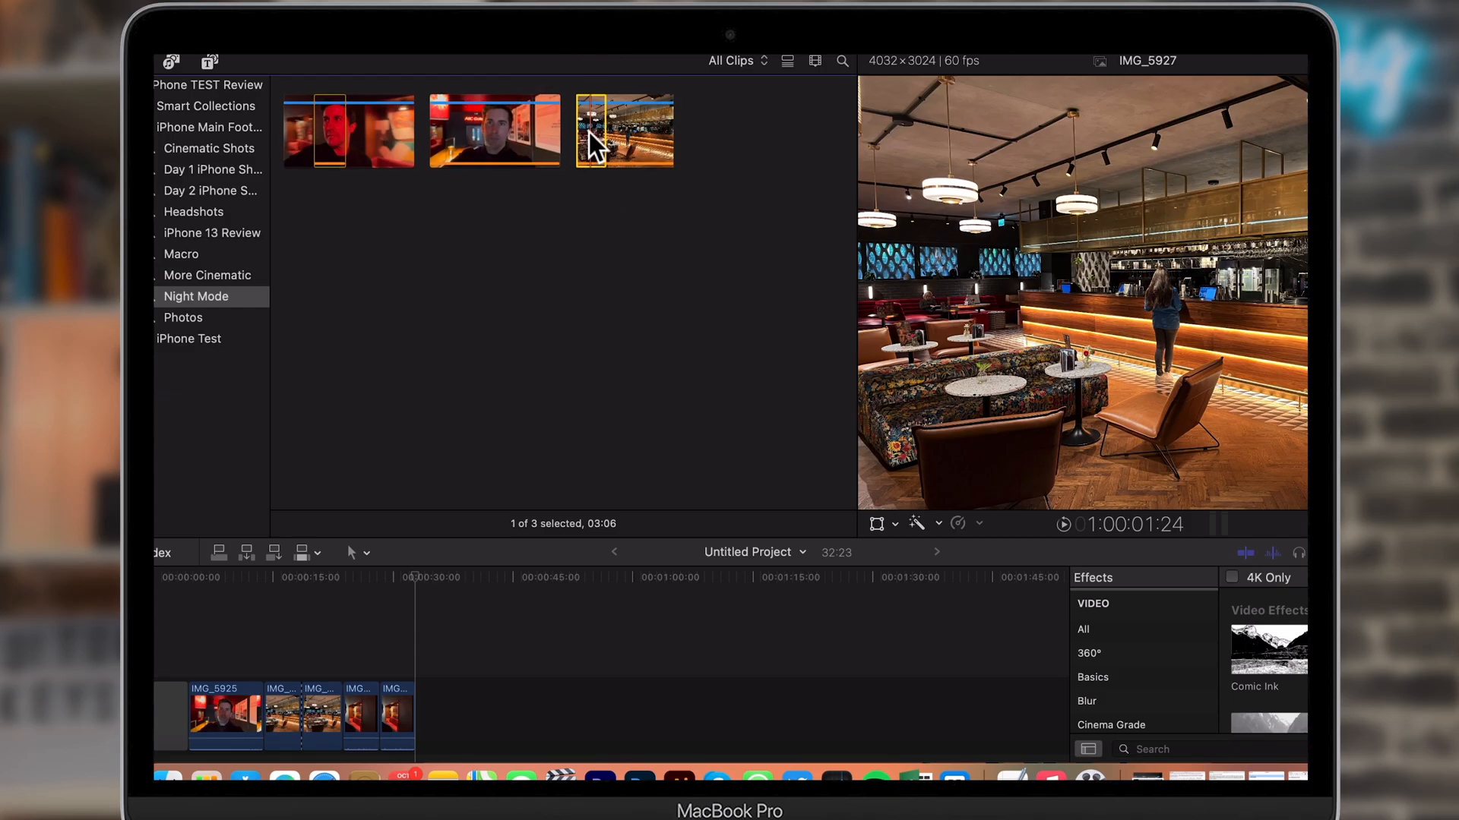
key("e")
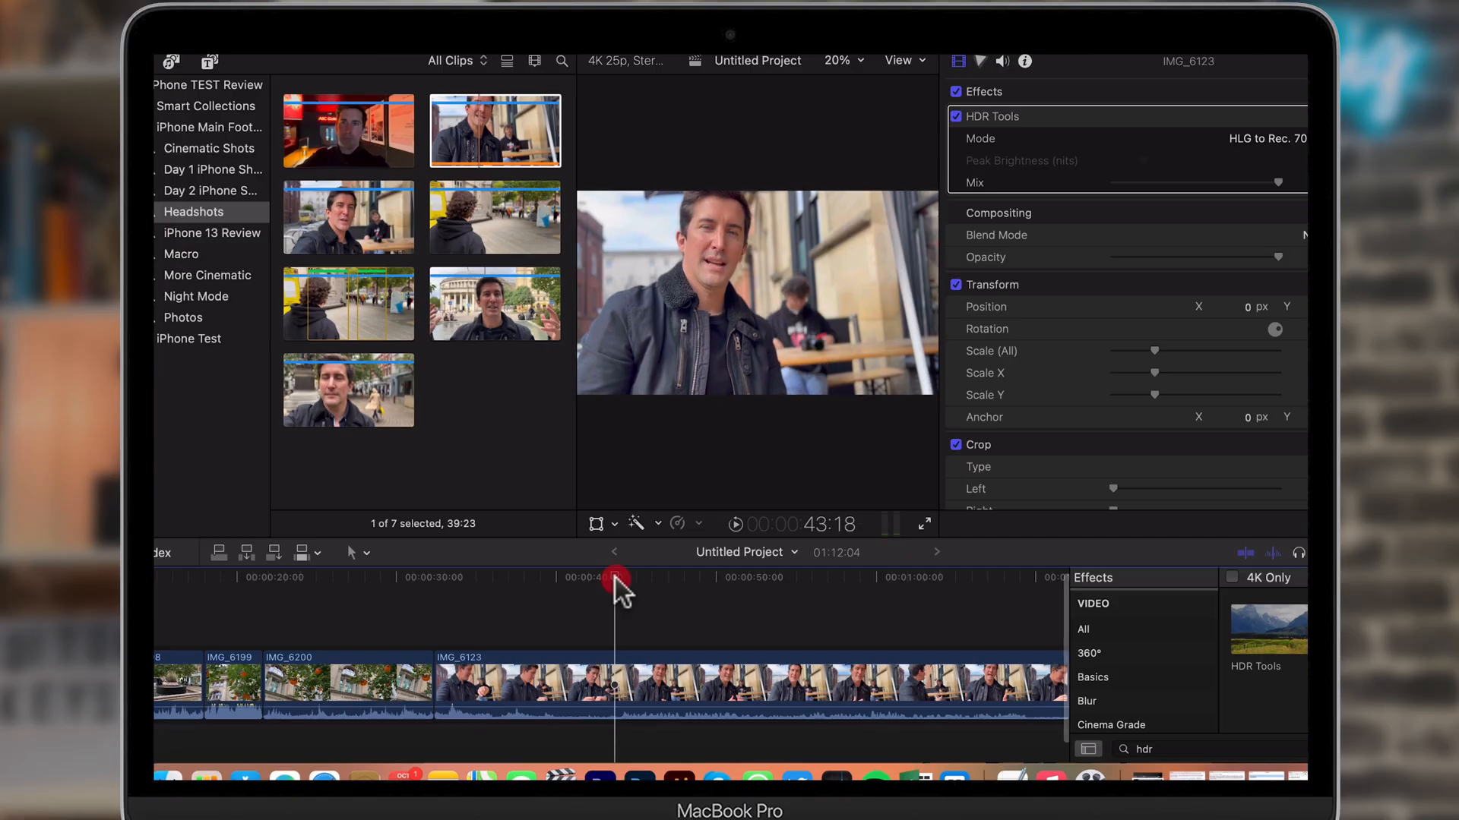
Step: Blade the IMG_6123 clip on the timeline at about 36 and 39 seconds, and return to the Select tool
mouse_move(595, 581)
left_mouse_down()
mouse_move(500, 581)
mouse_move(604, 581)
left_mouse_up()
scroll(604, 581, "right", 1)
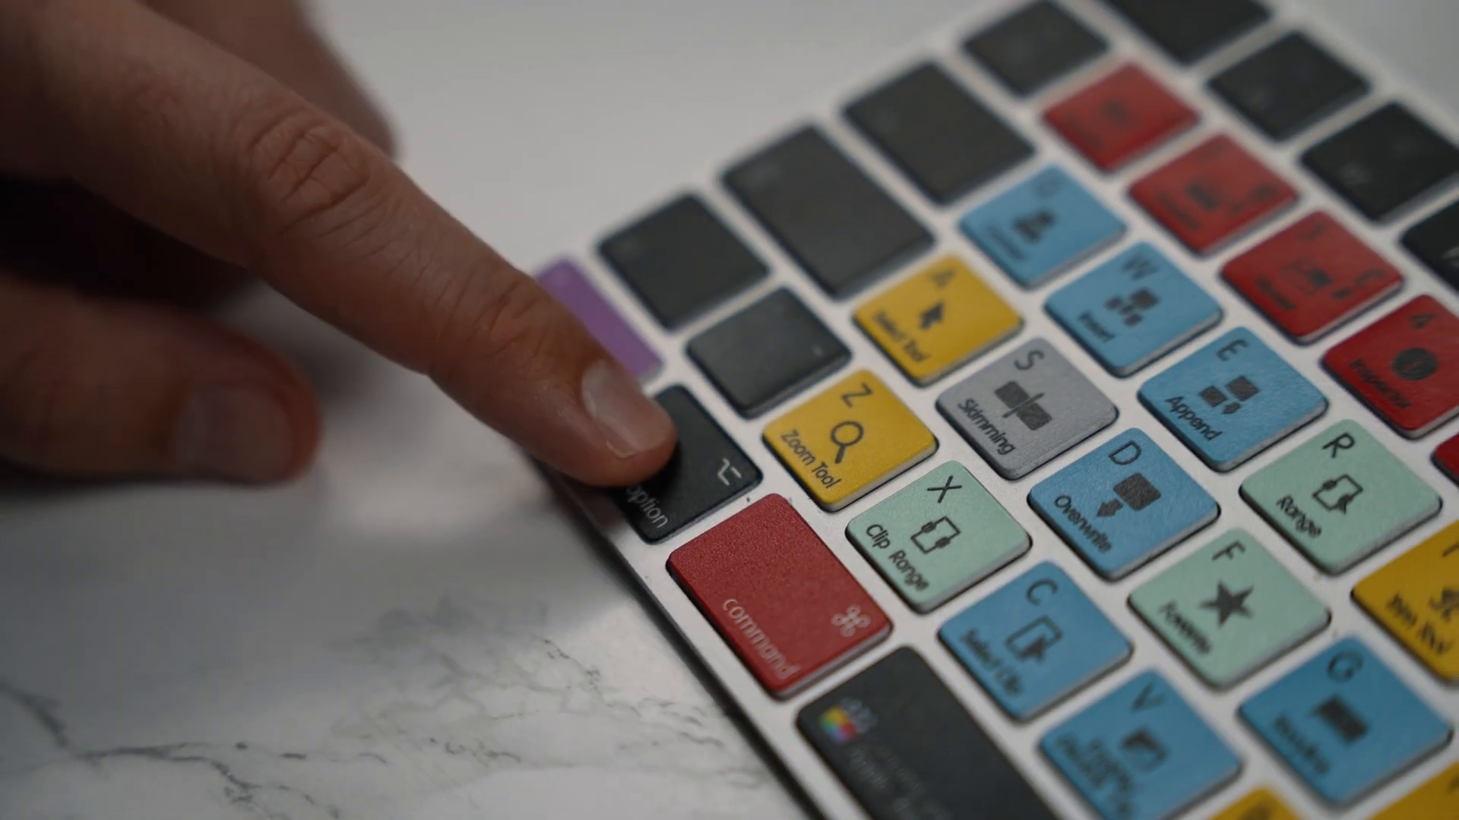
key("Up")
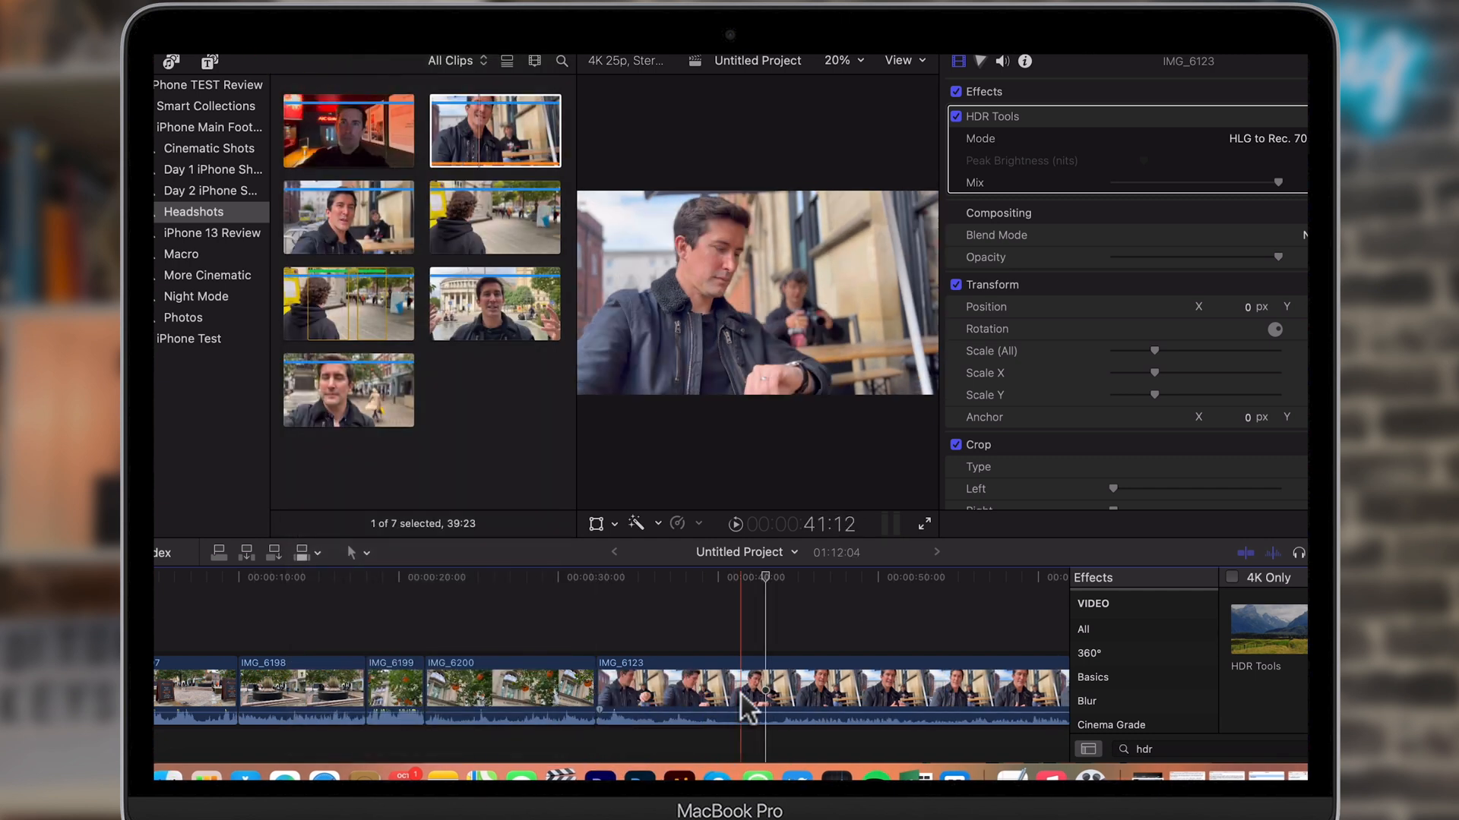
scroll(749, 707, "right", 10)
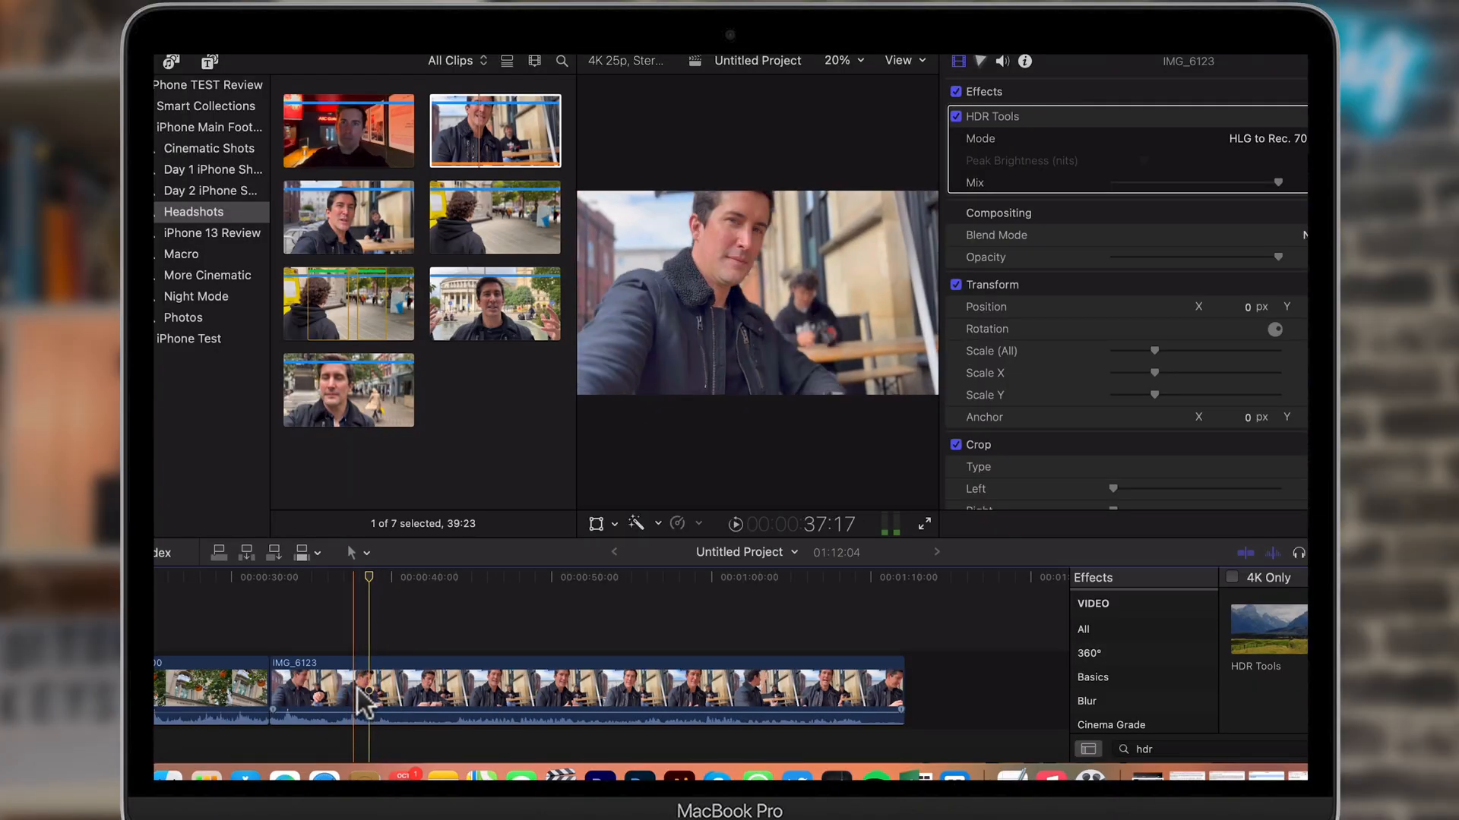
left_click(371, 689)
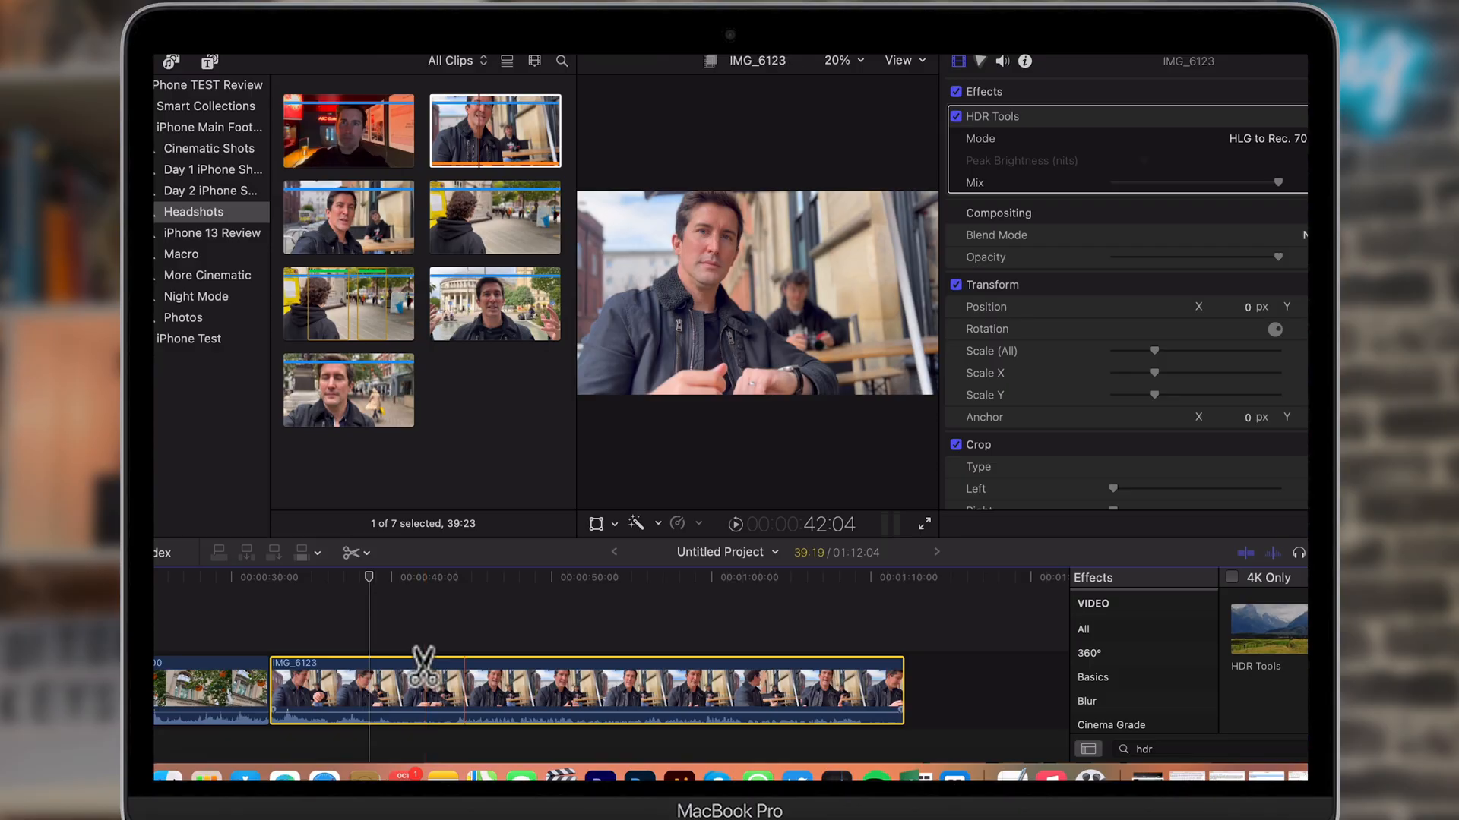
left_click(341, 688)
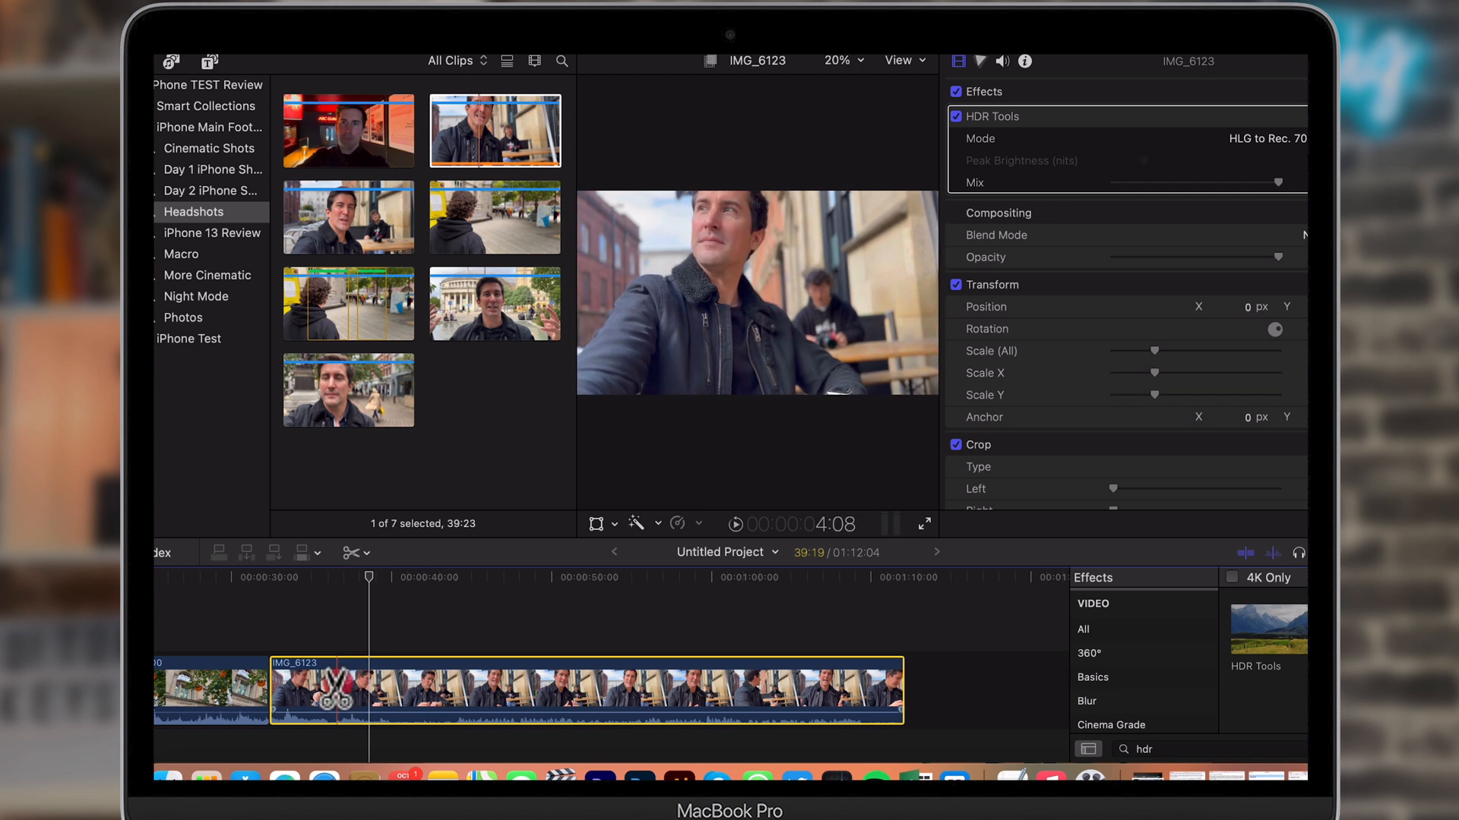
left_click(379, 688)
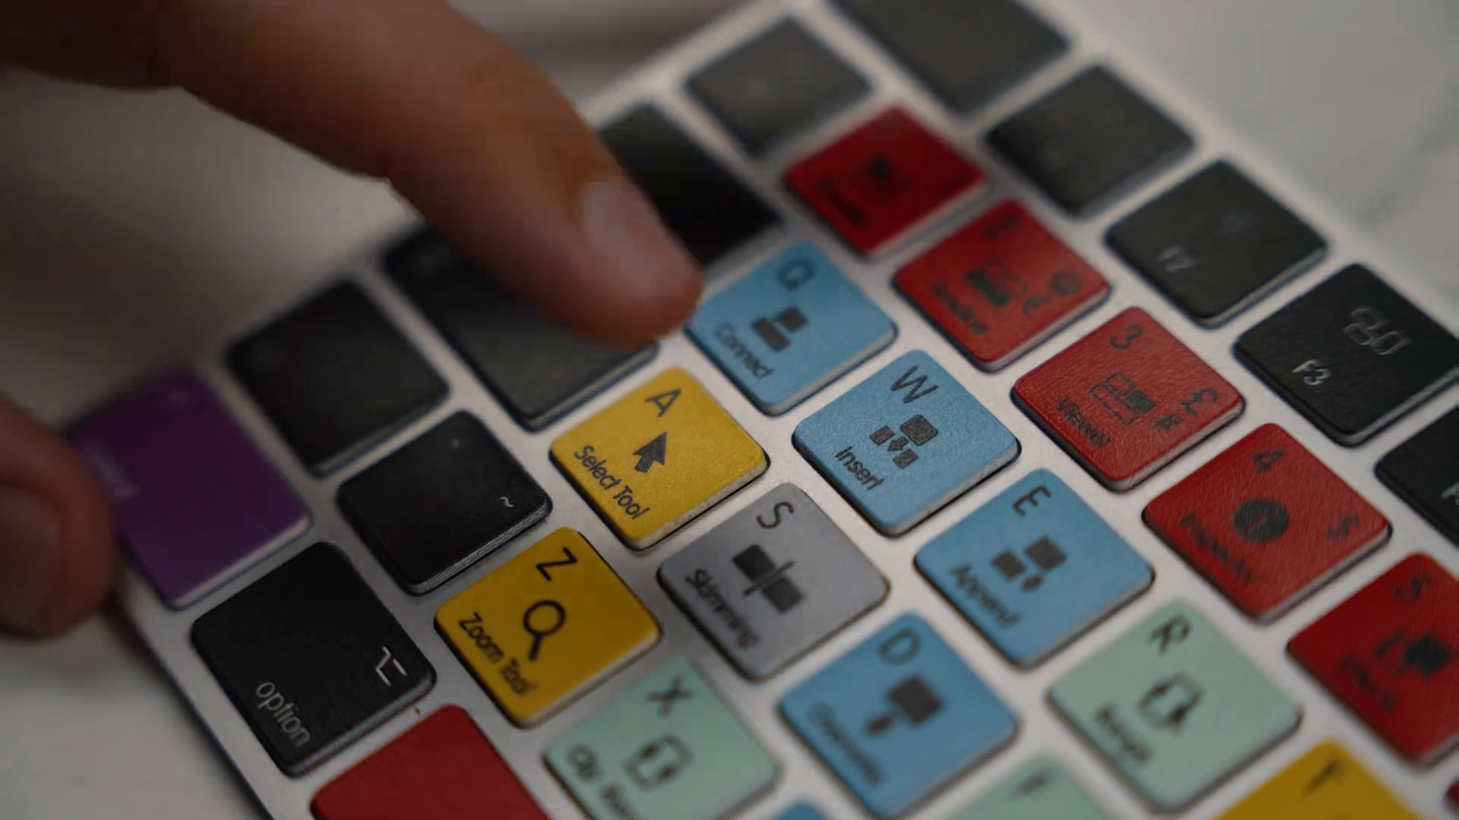
key("a")
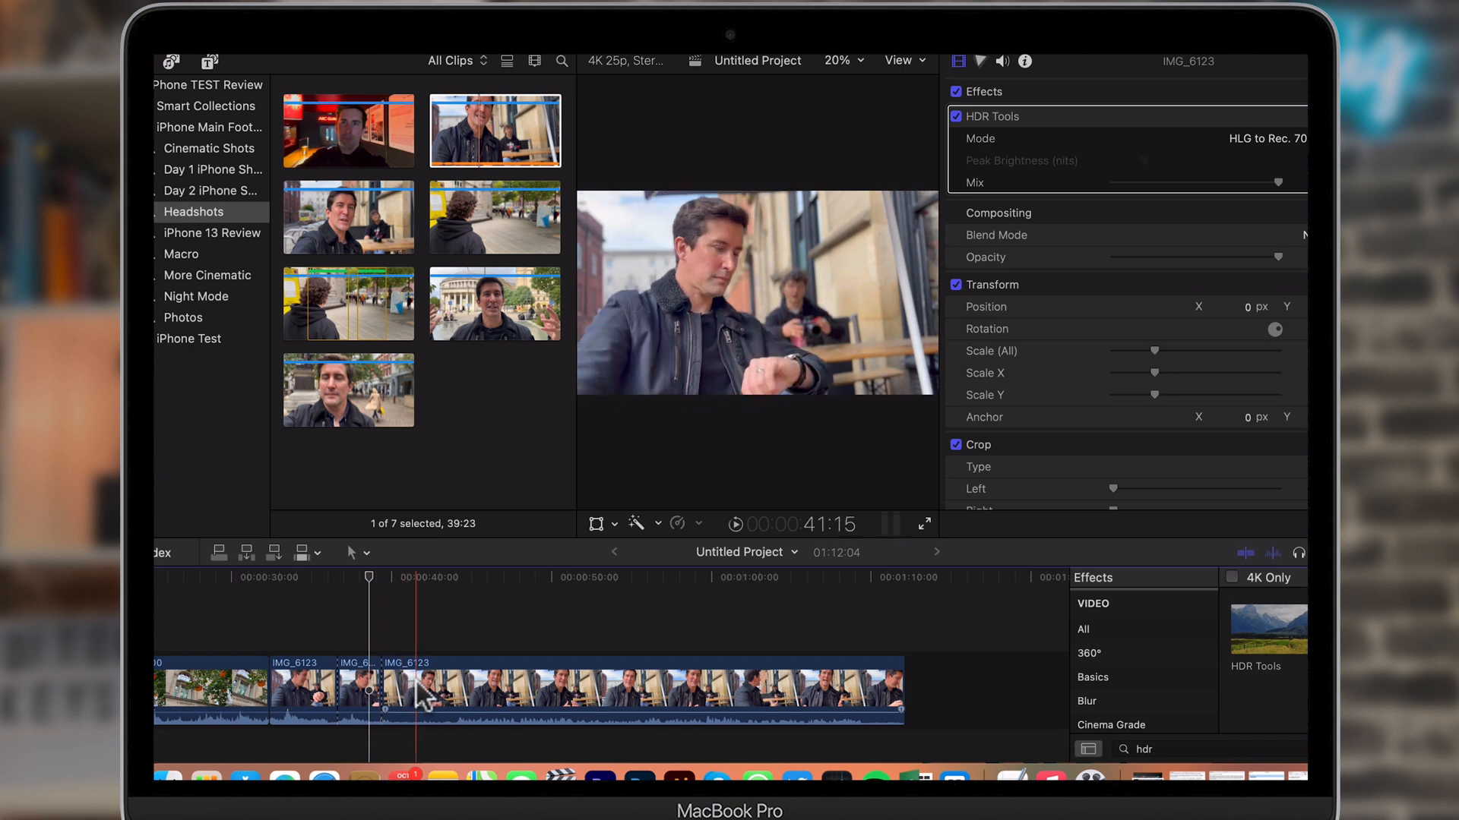
Step: Undo both blade cuts in IMG_6123 while keeping the Select tool active
left_click(367, 553)
left_click(376, 579)
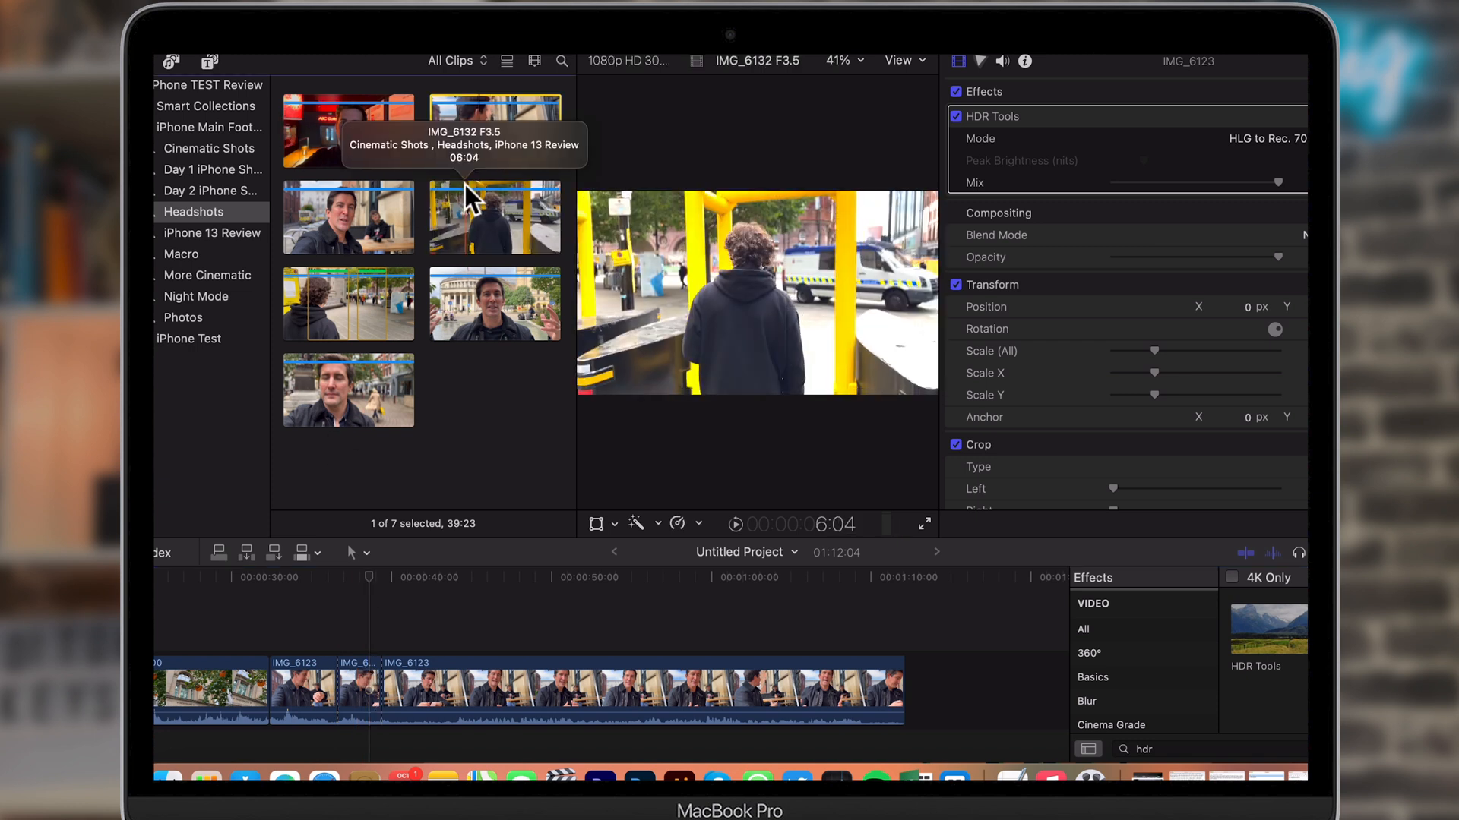
key("super+z")
key("super+z")
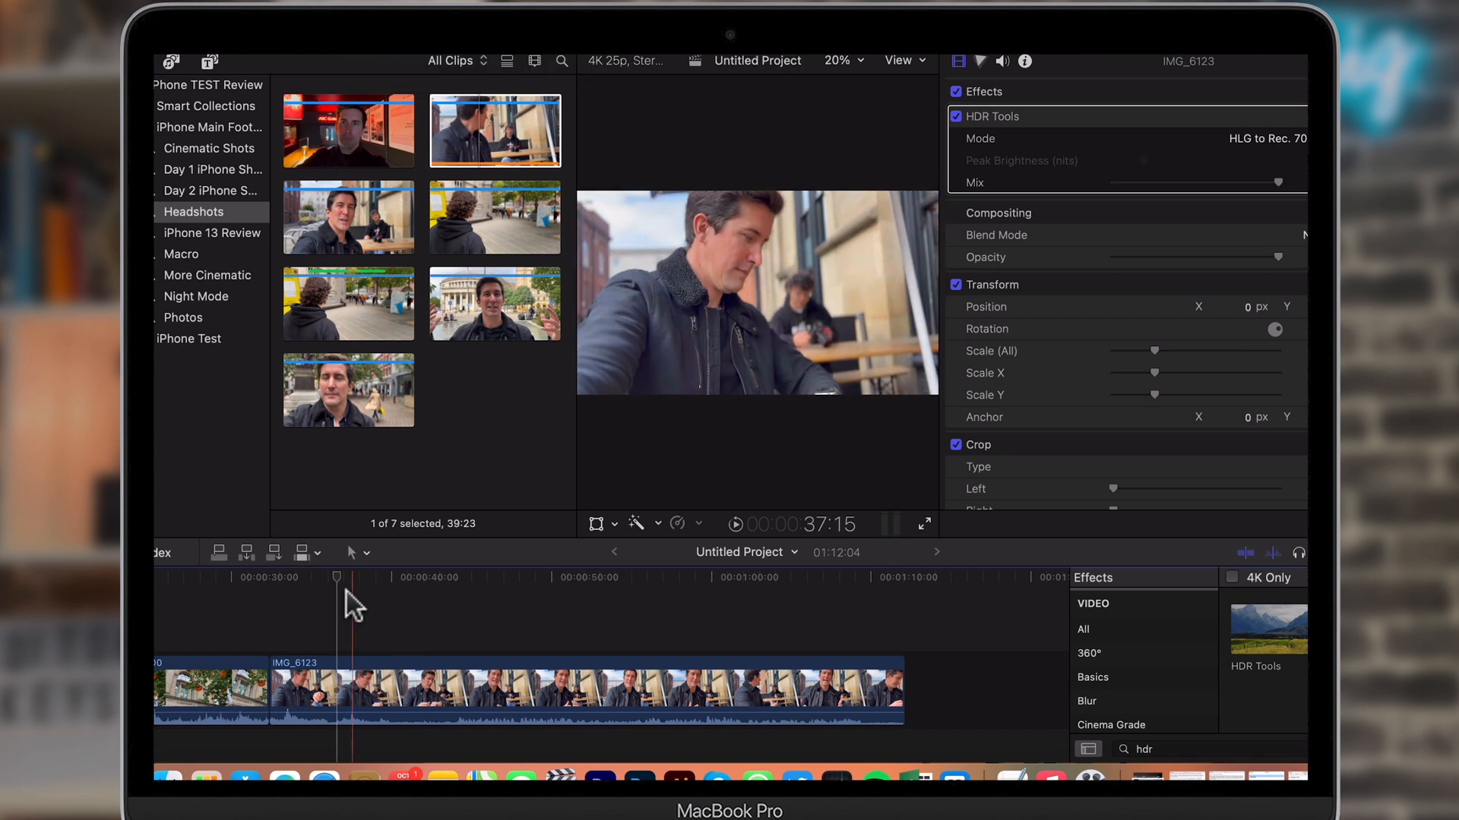
Step: Split IMG_6123 at 36:15 and again about 4 seconds further on, and delete the piece between the two cuts
left_click(333, 578)
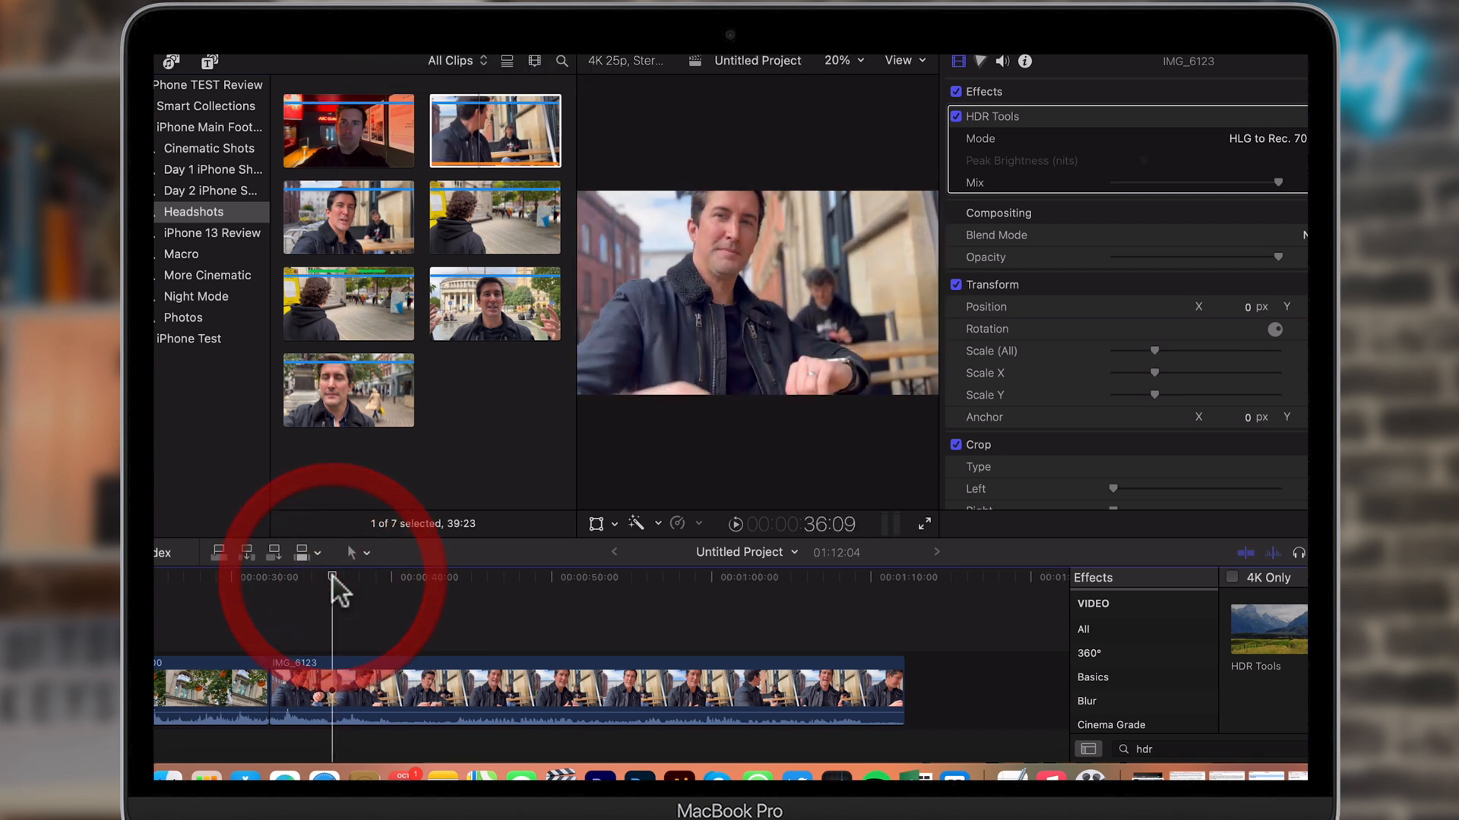
scroll(334, 585, "right", 2)
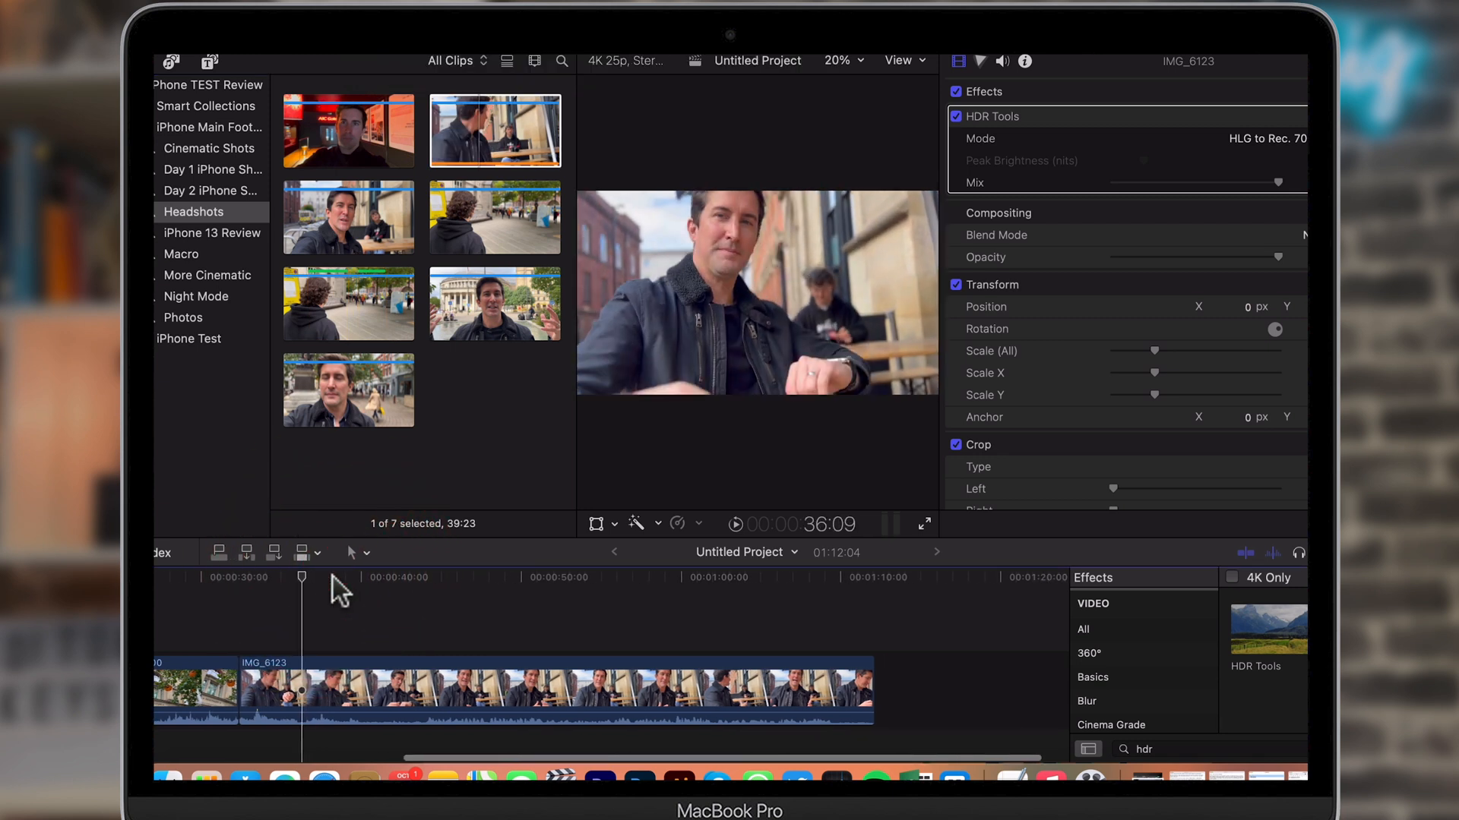
left_click(308, 576)
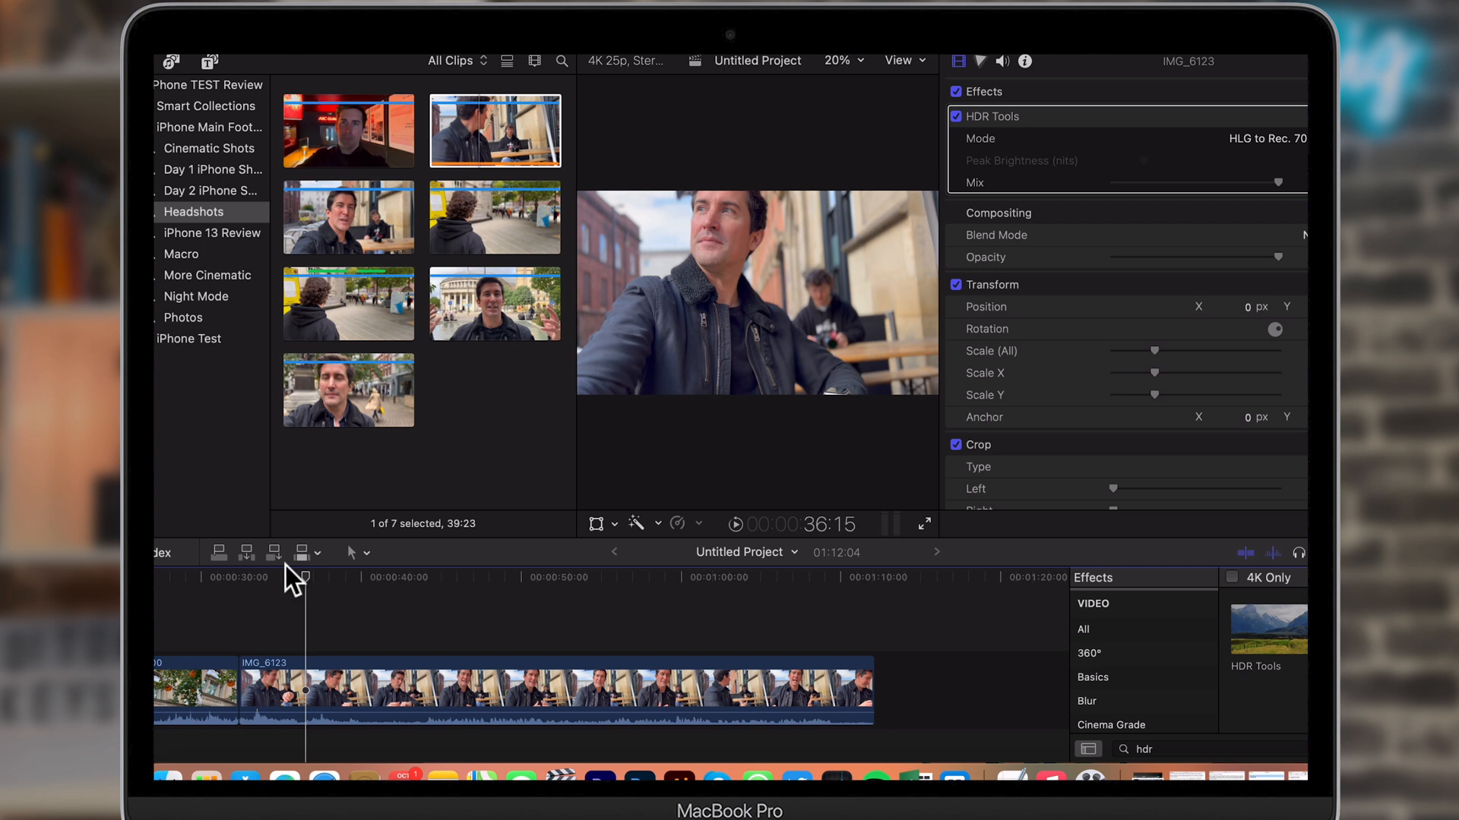
key("space")
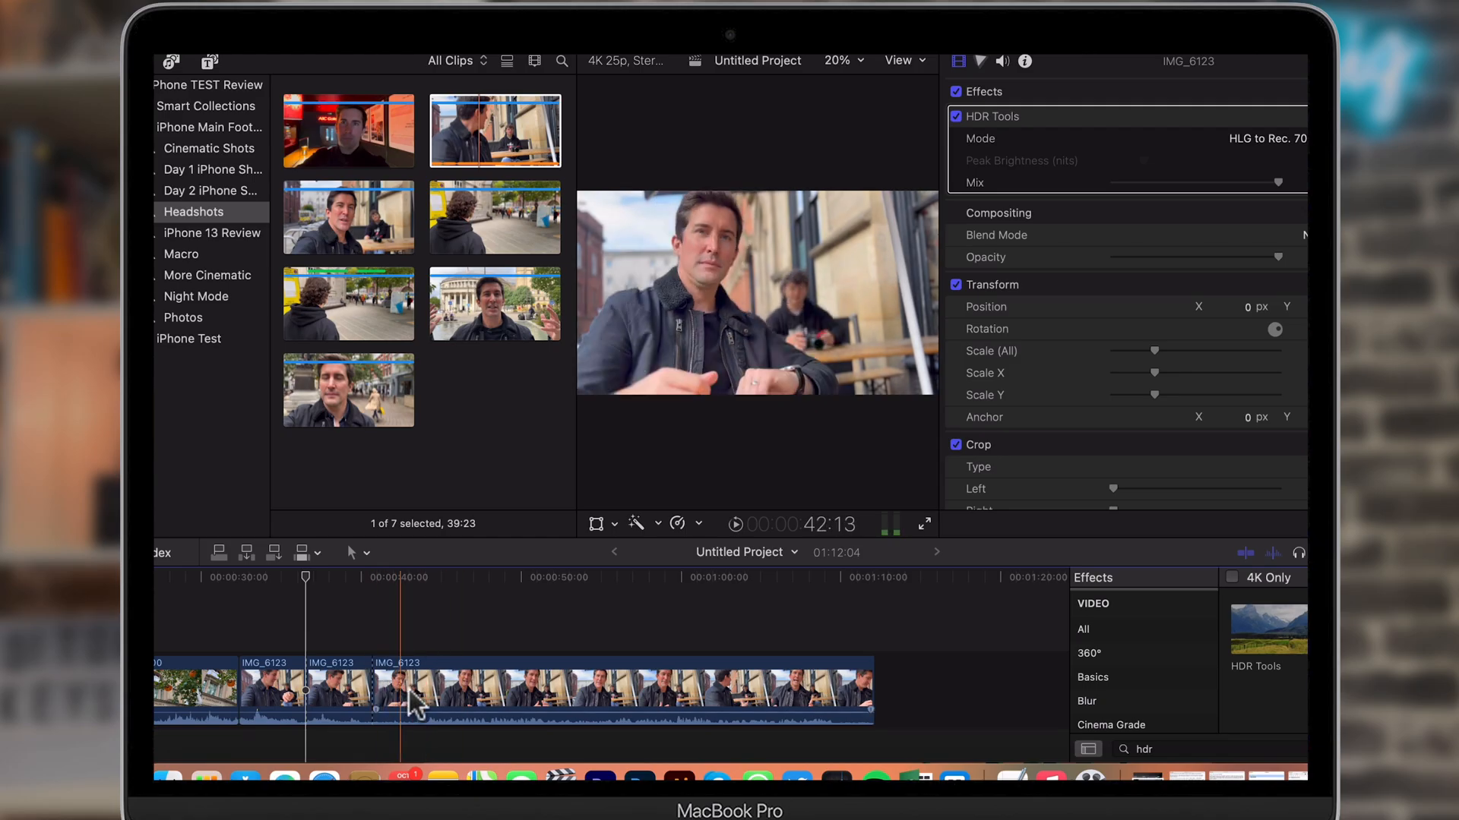
left_click(341, 689)
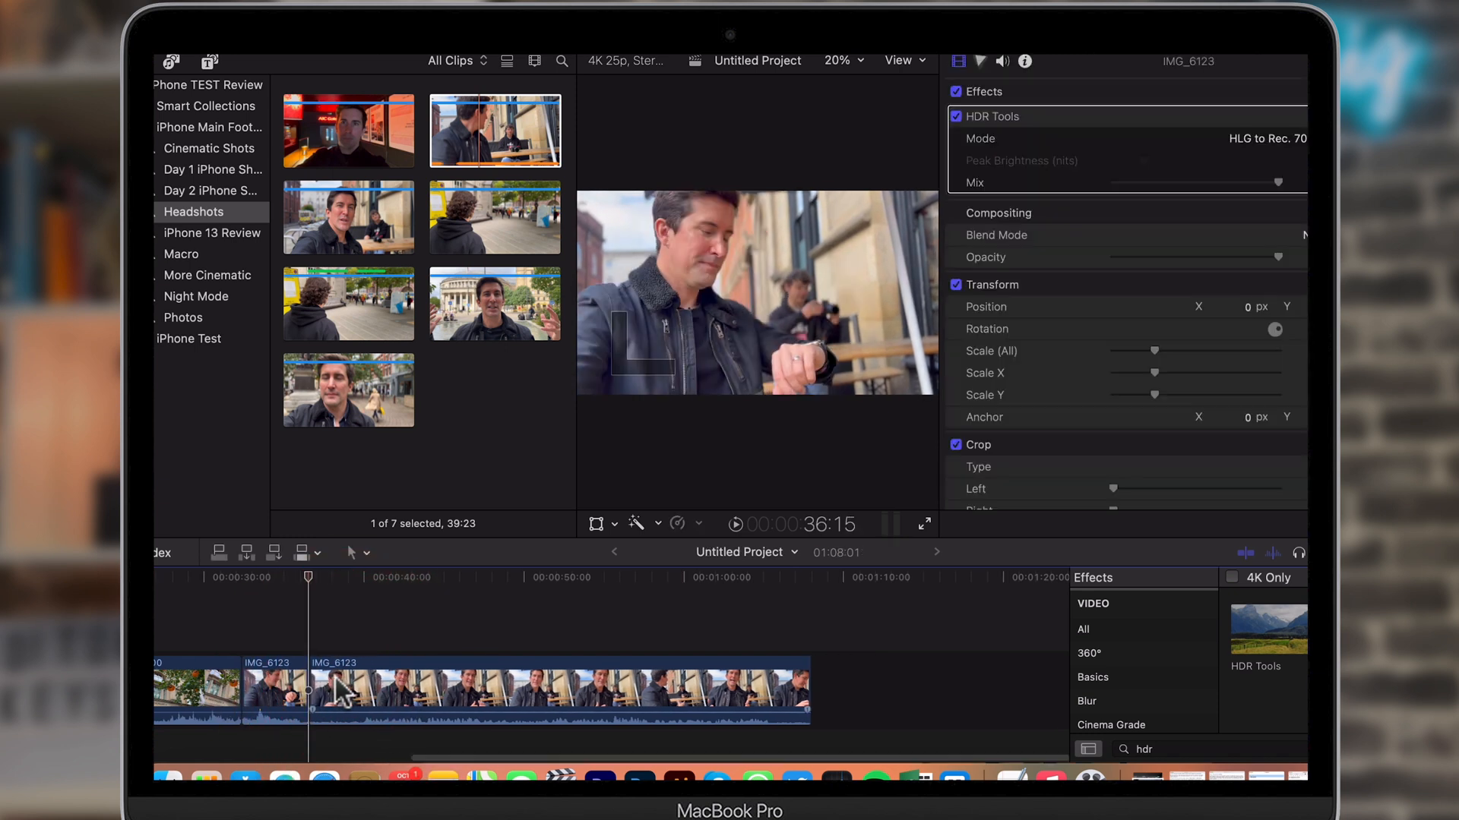
Step: Blade the remaining part of IMG_6123 at about 38, 41 and 46.5 seconds
scroll(334, 676, "left", 2)
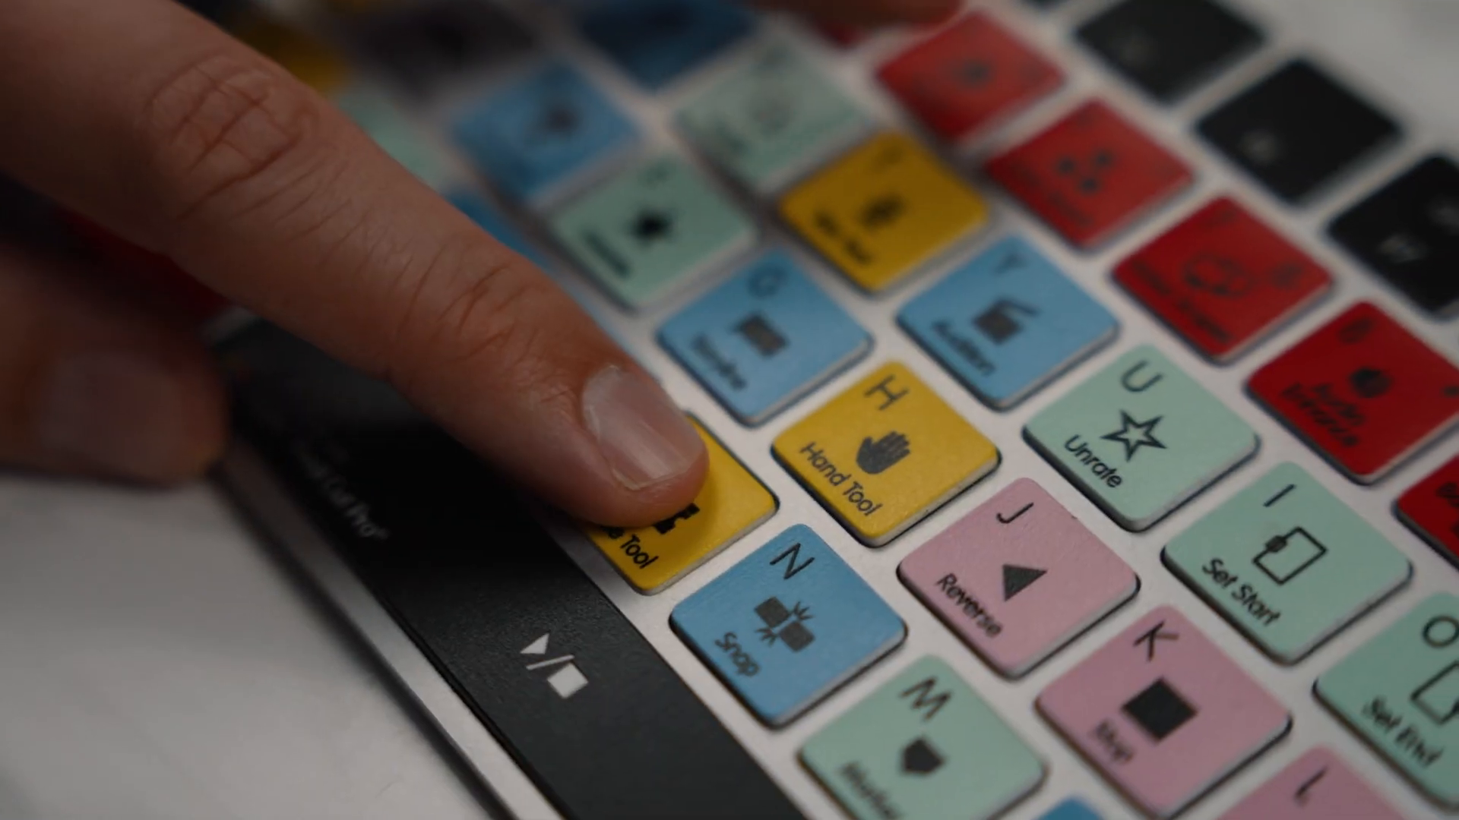
left_click(433, 688)
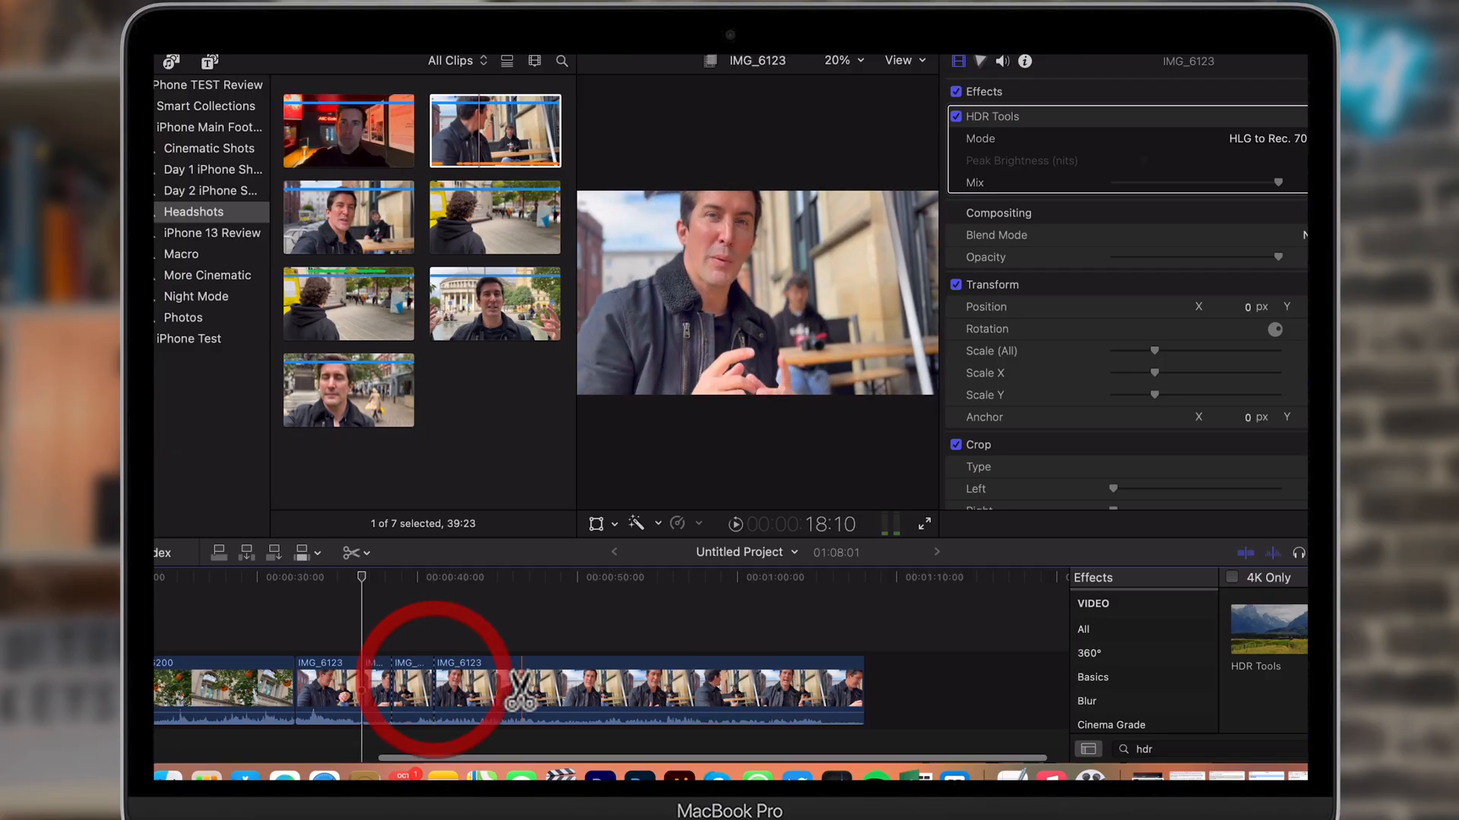
left_click(524, 688)
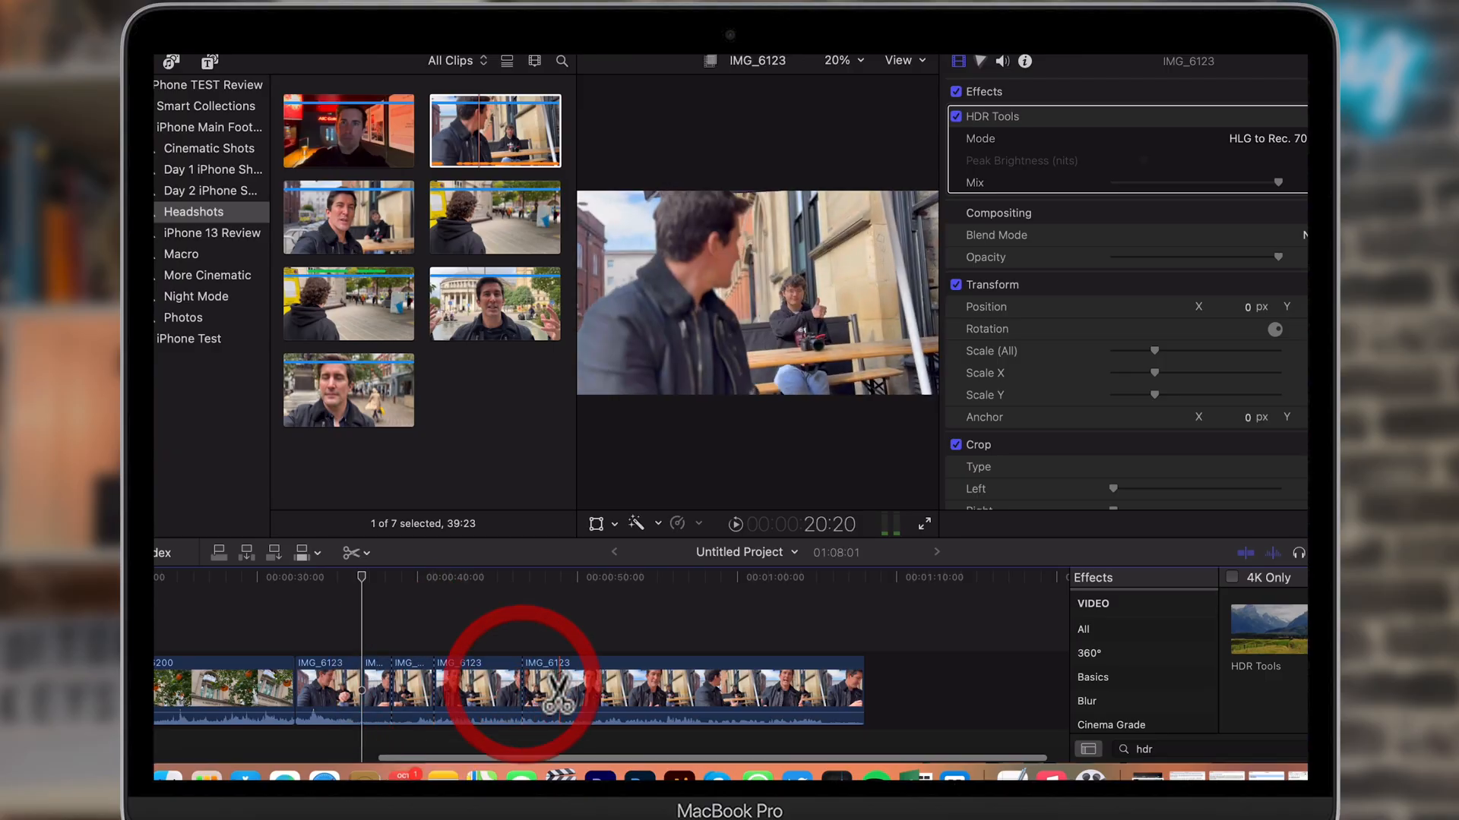
Step: Delete the 01:21 and 05:13 pieces cut from IMG_6123, and play back the shortened timeline
left_click(384, 669)
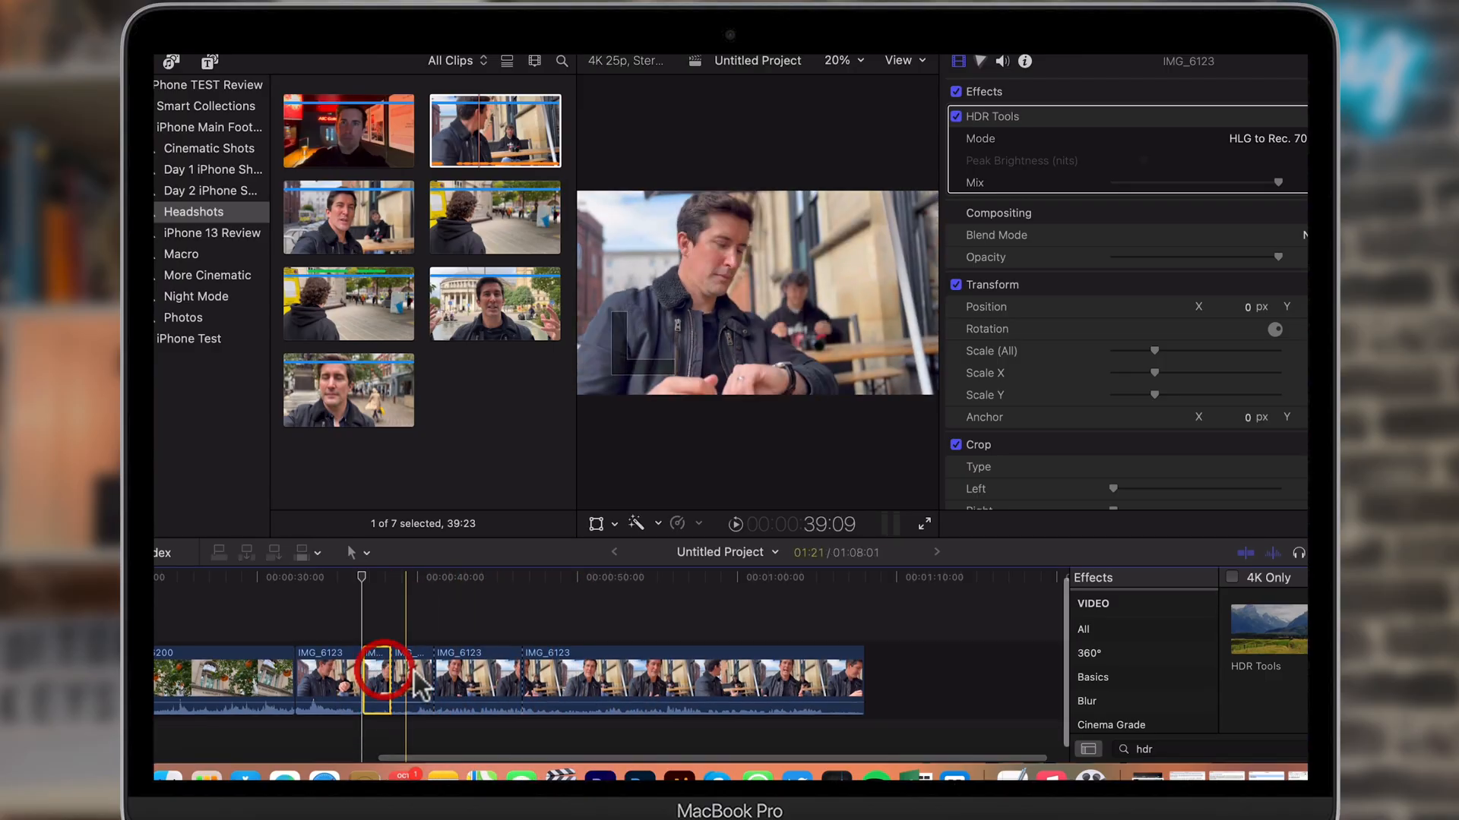
key("Delete")
left_click(423, 669)
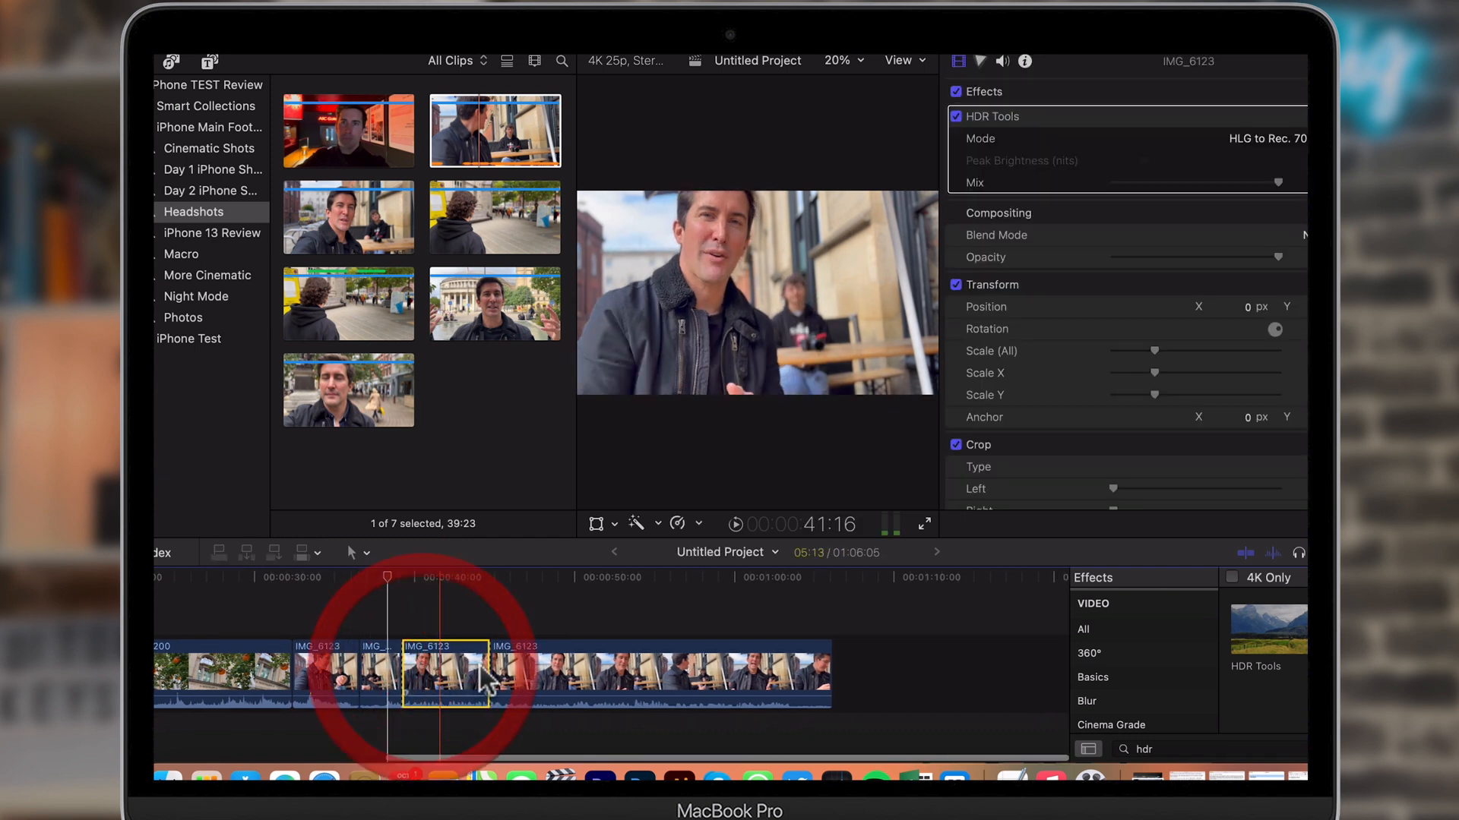
key("Delete")
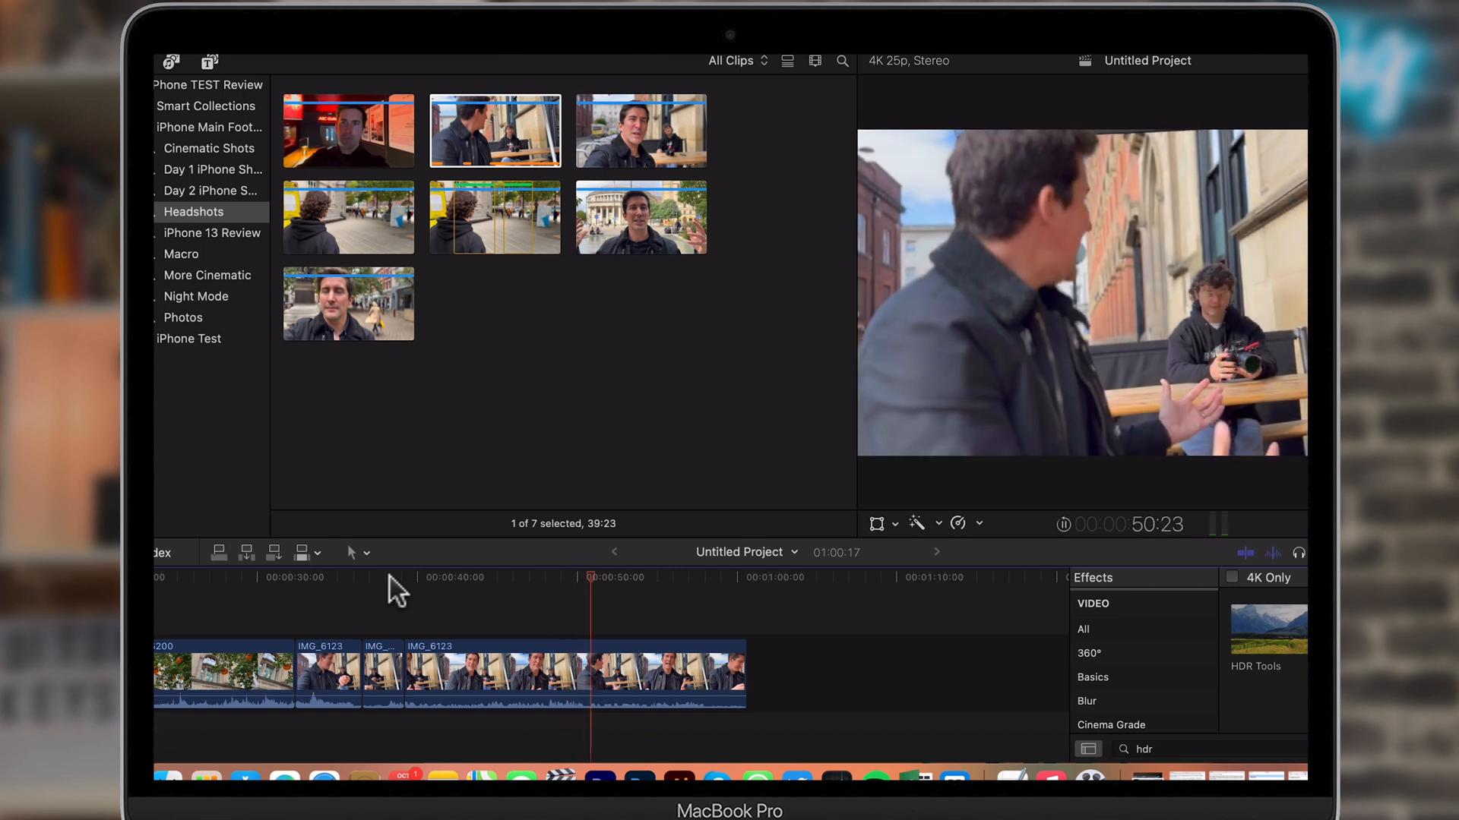
key("space")
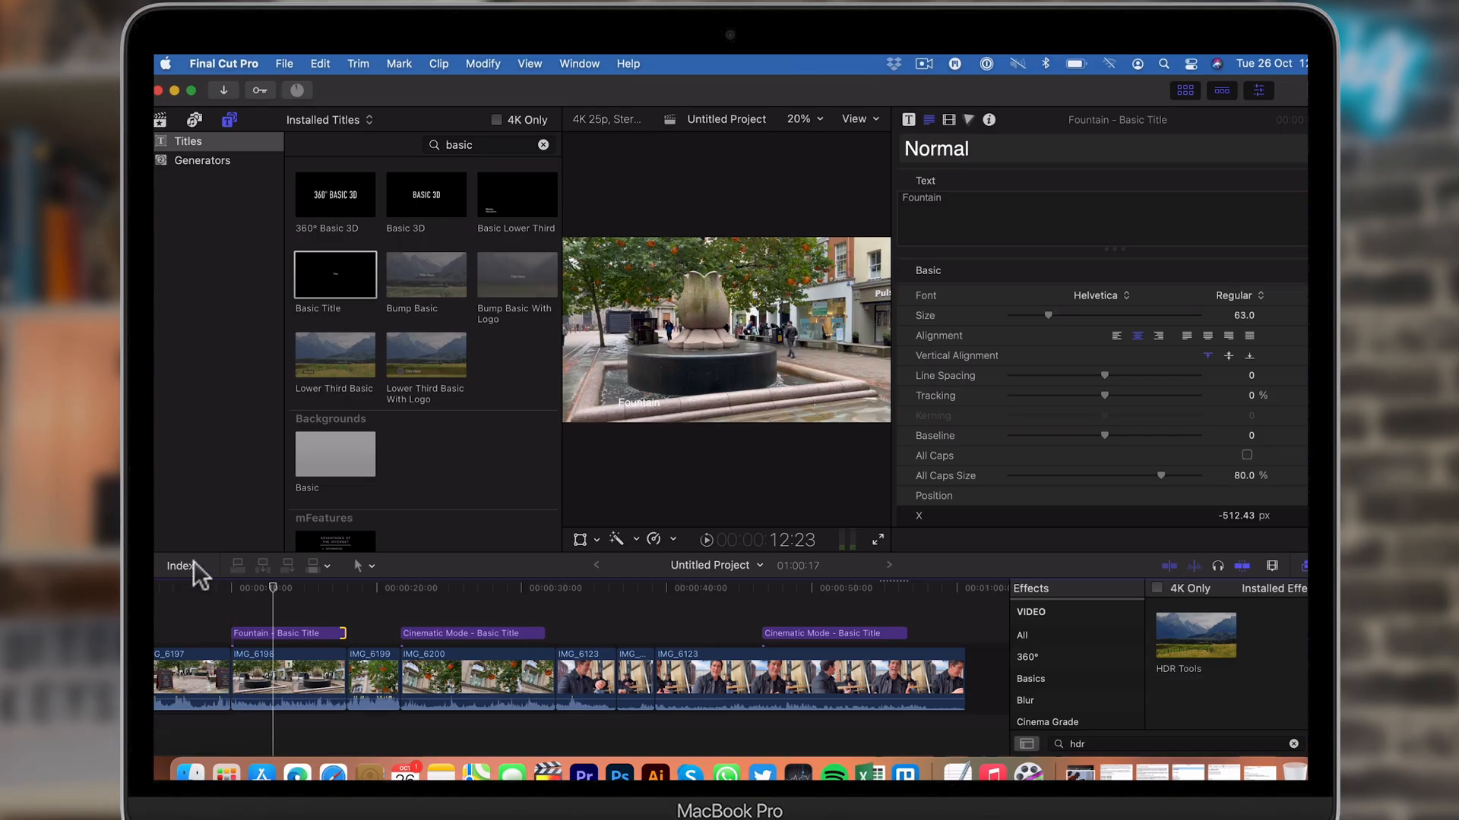
Step: Search the timeline index for "cinematic" and jump to the Cinematic Mode title at 21:17
left_click(186, 570)
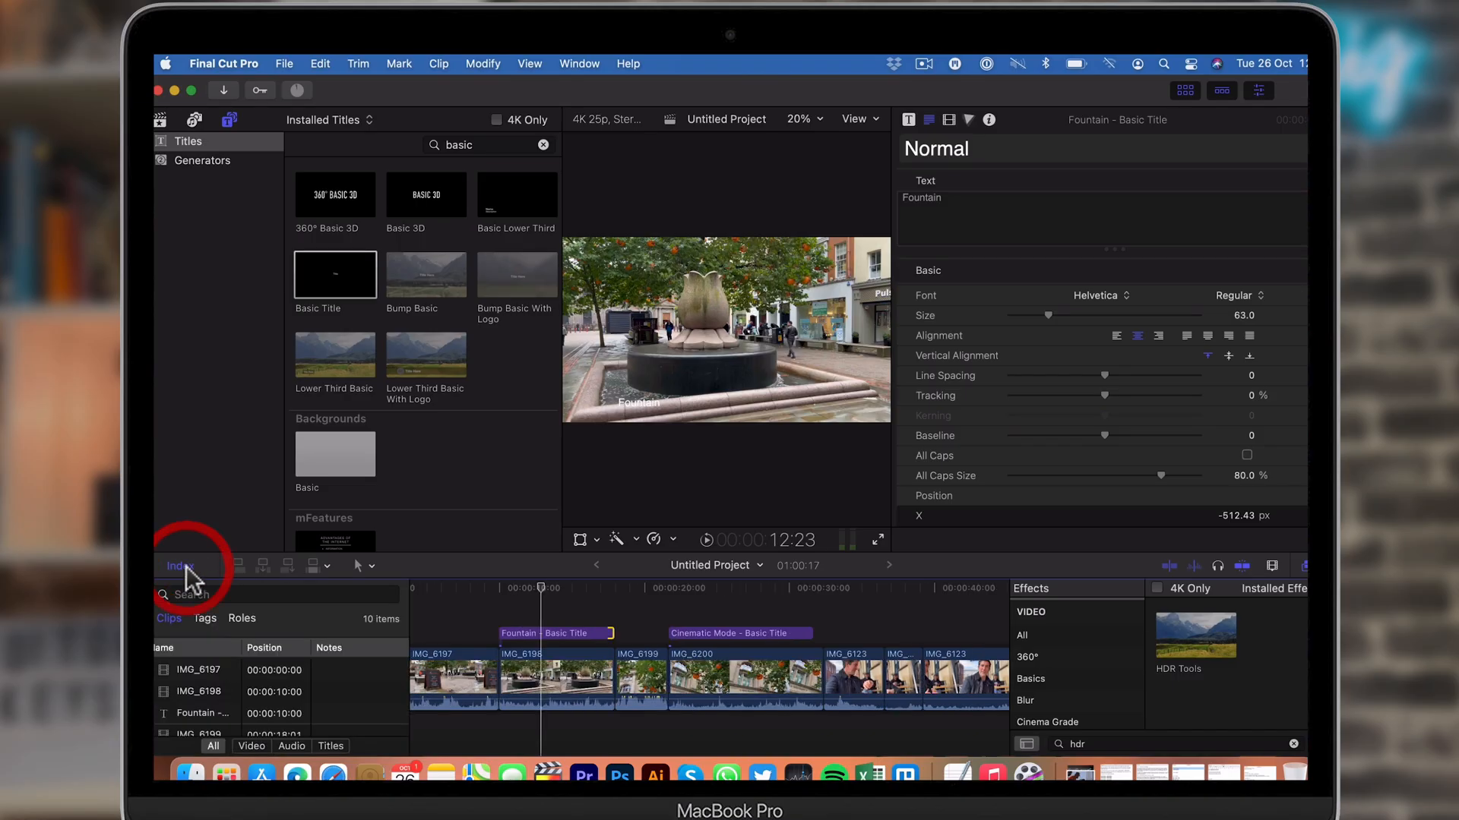
left_click(291, 594)
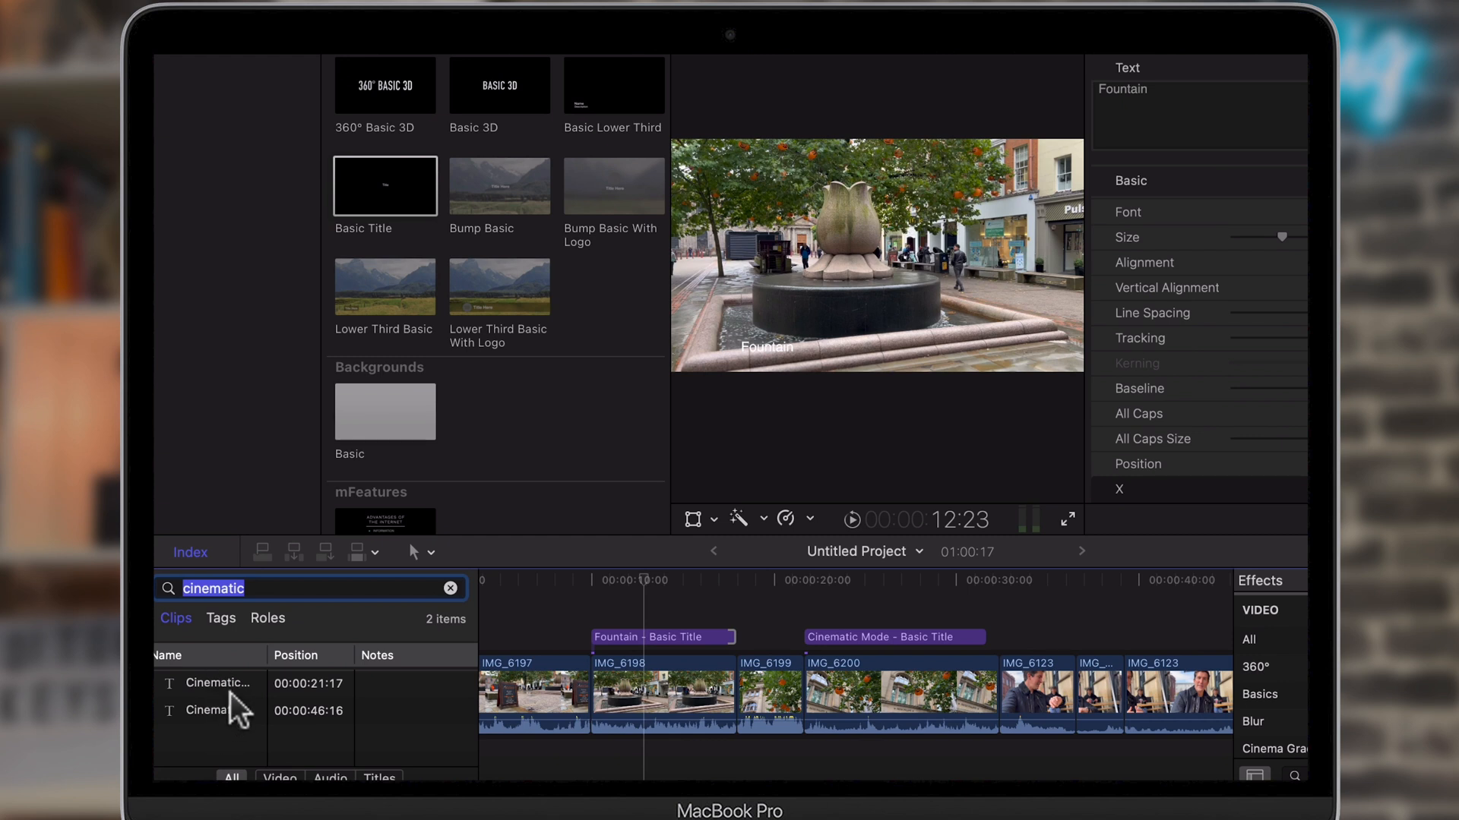
left_click(222, 683)
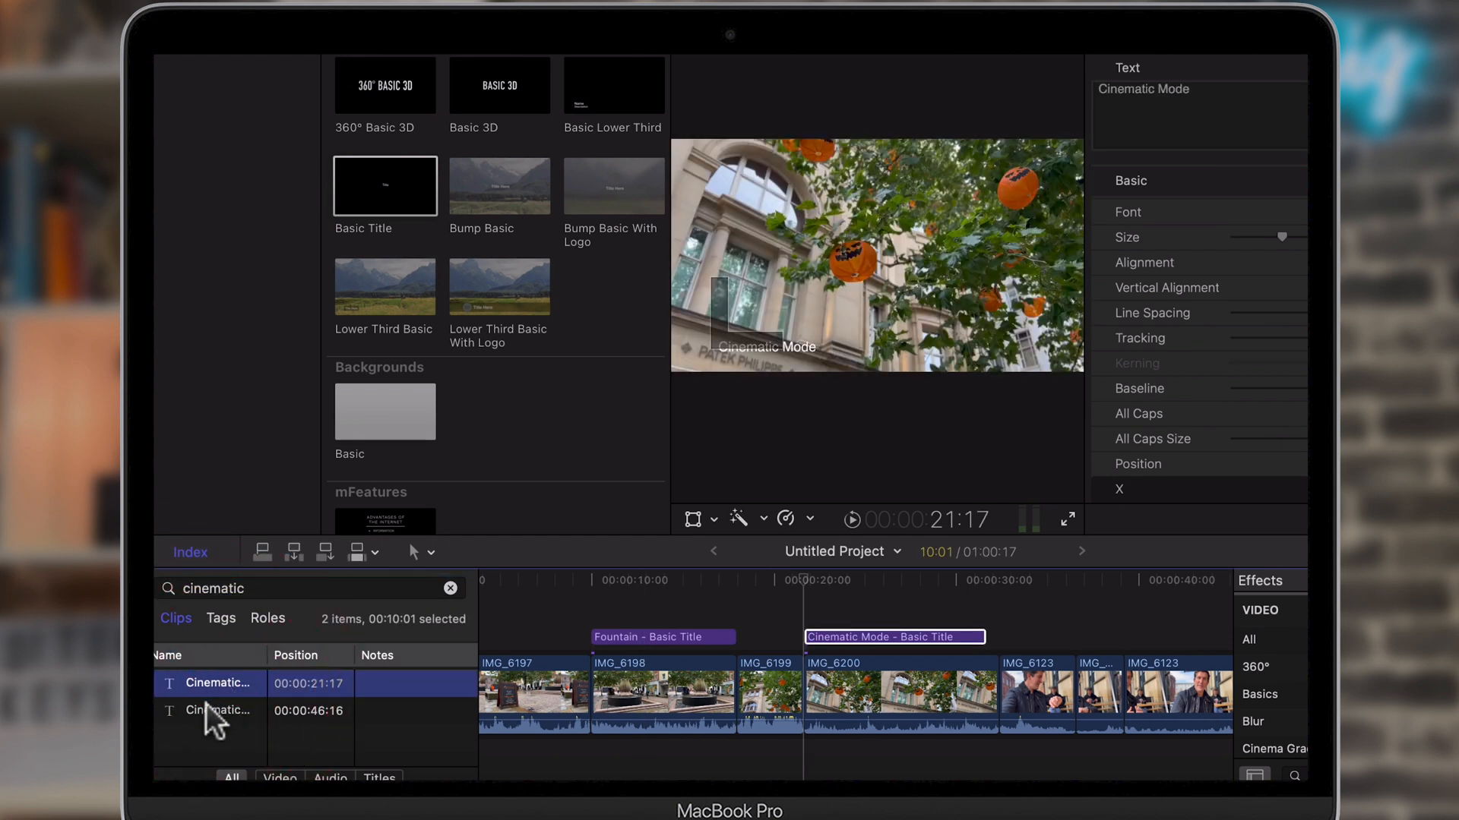
Step: Jump back and forth between the Cinematic Mode titles at 21:17 and 46:16 using the timeline index
left_click(207, 710)
left_click(220, 684)
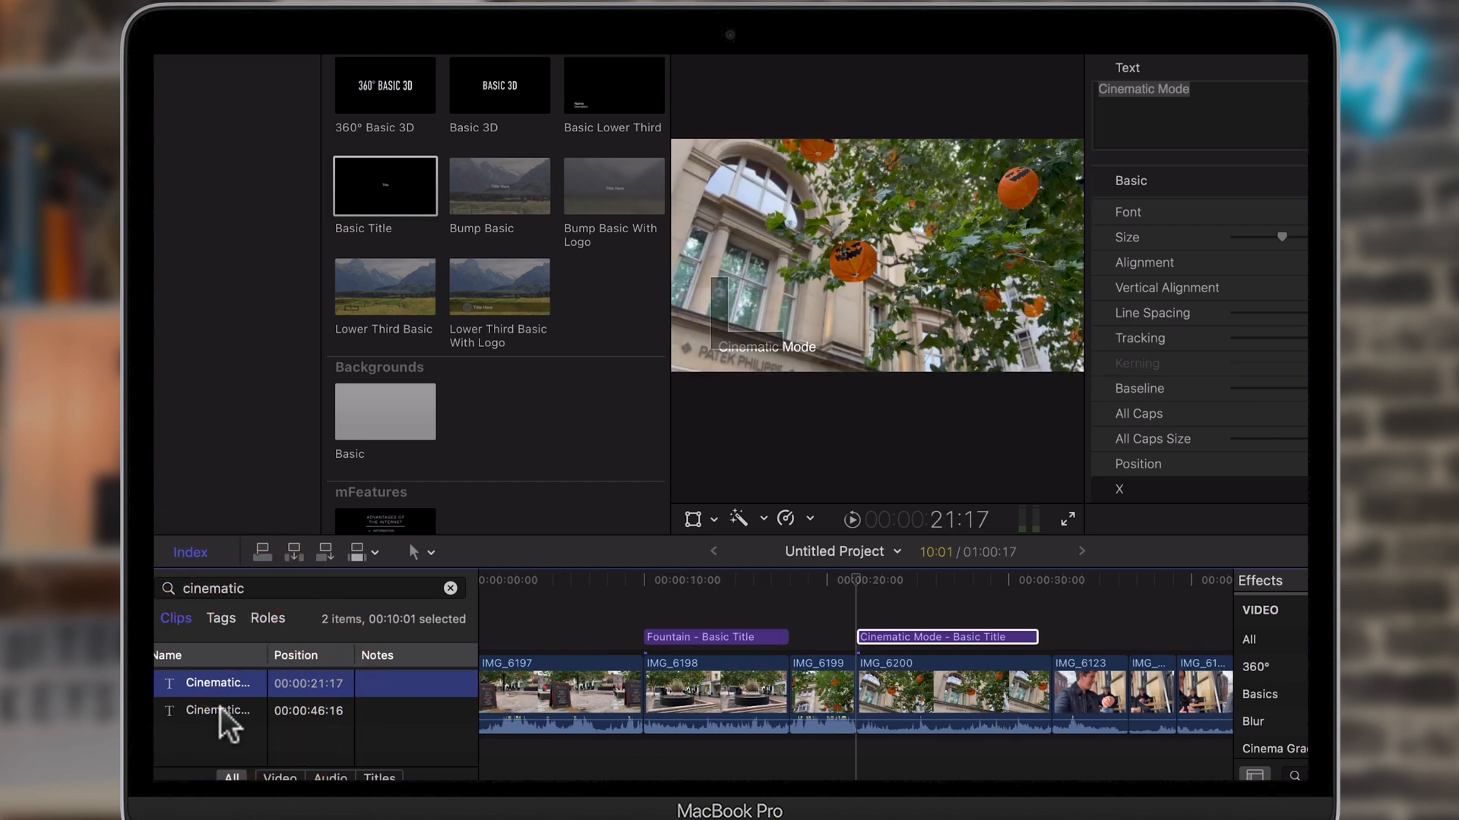
left_click(220, 708)
left_click(216, 684)
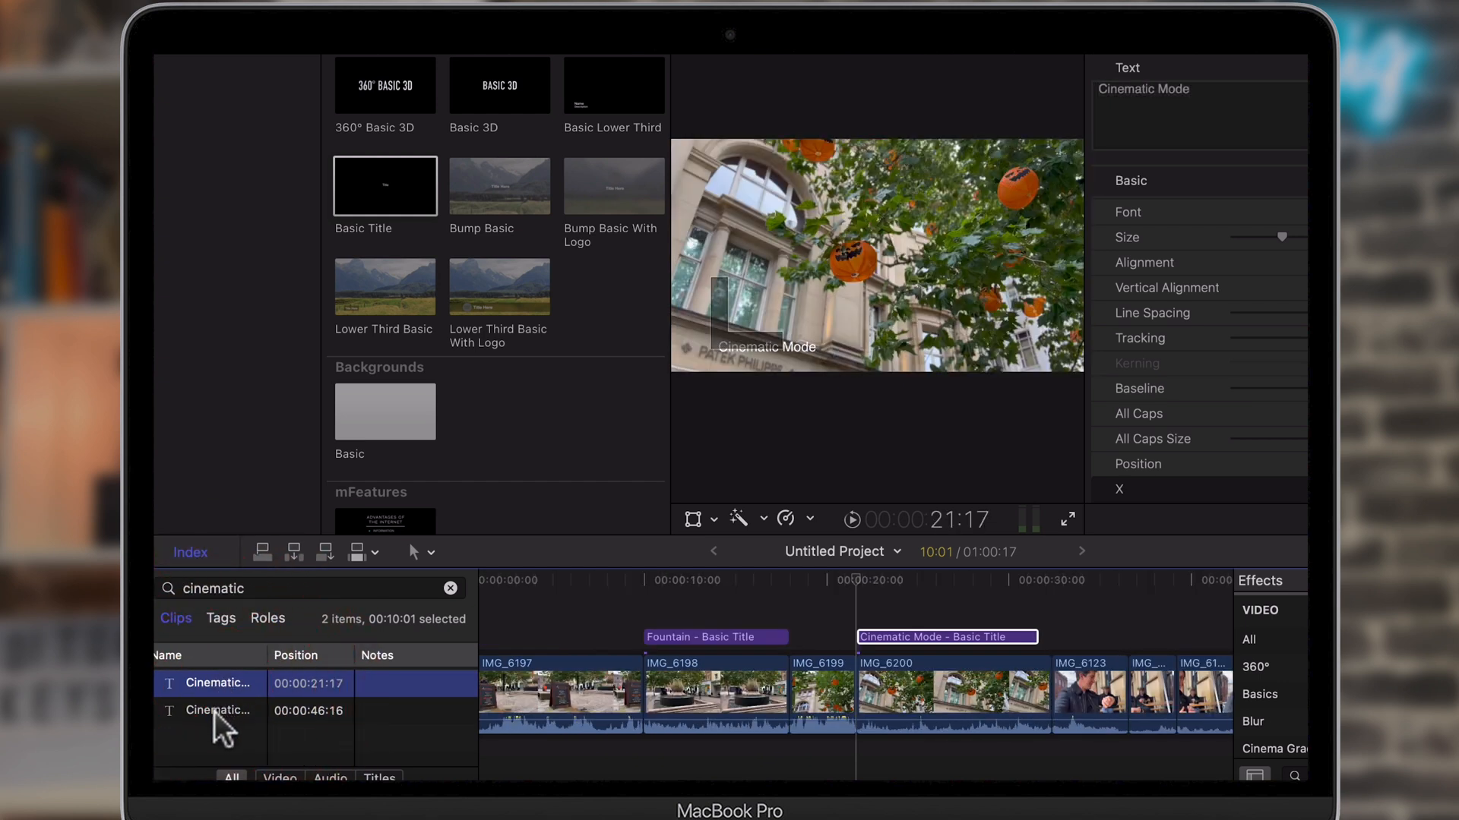
left_click(218, 708)
left_click(216, 684)
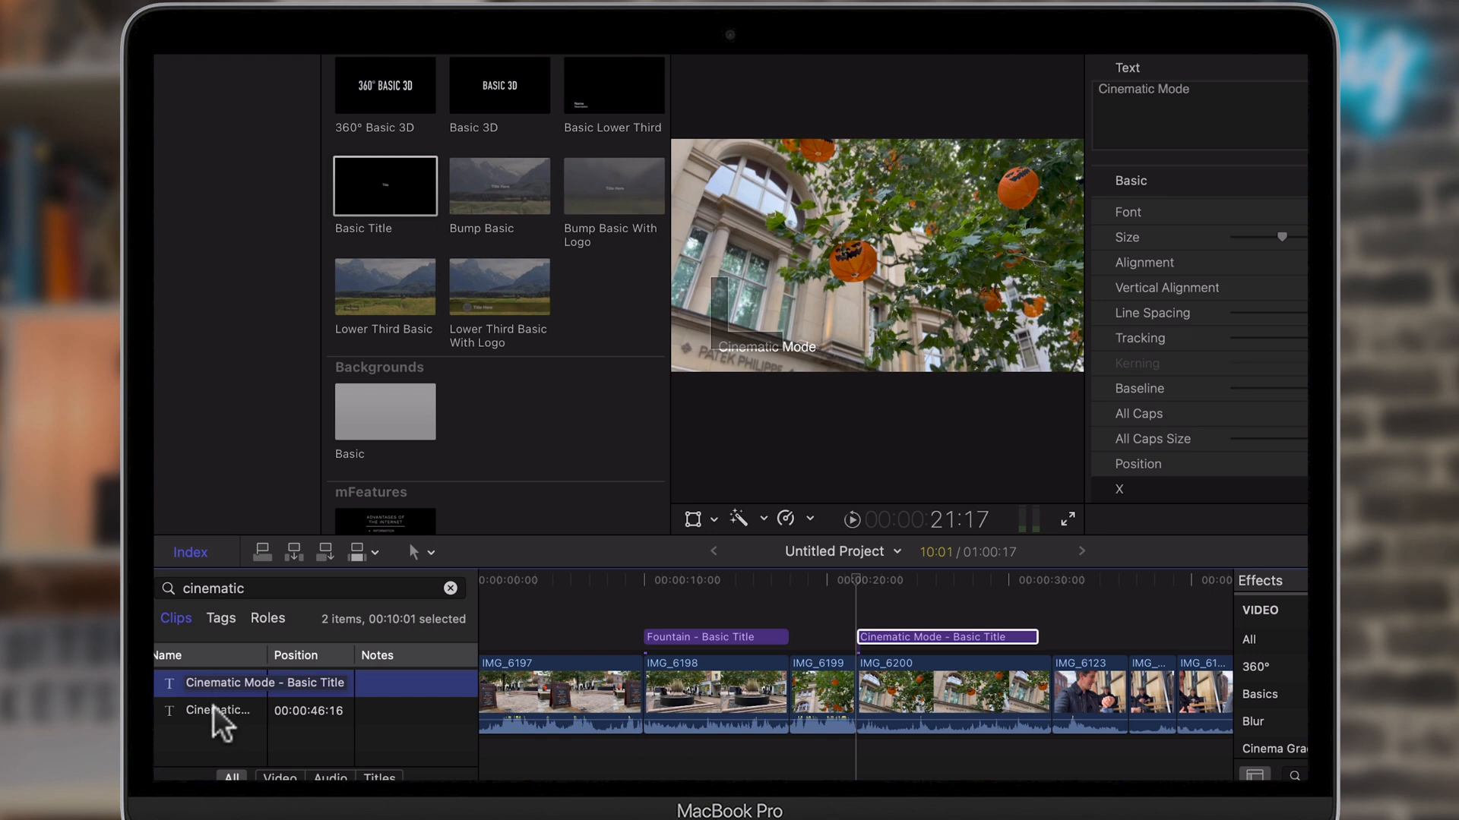
left_click(212, 705)
left_click(216, 680)
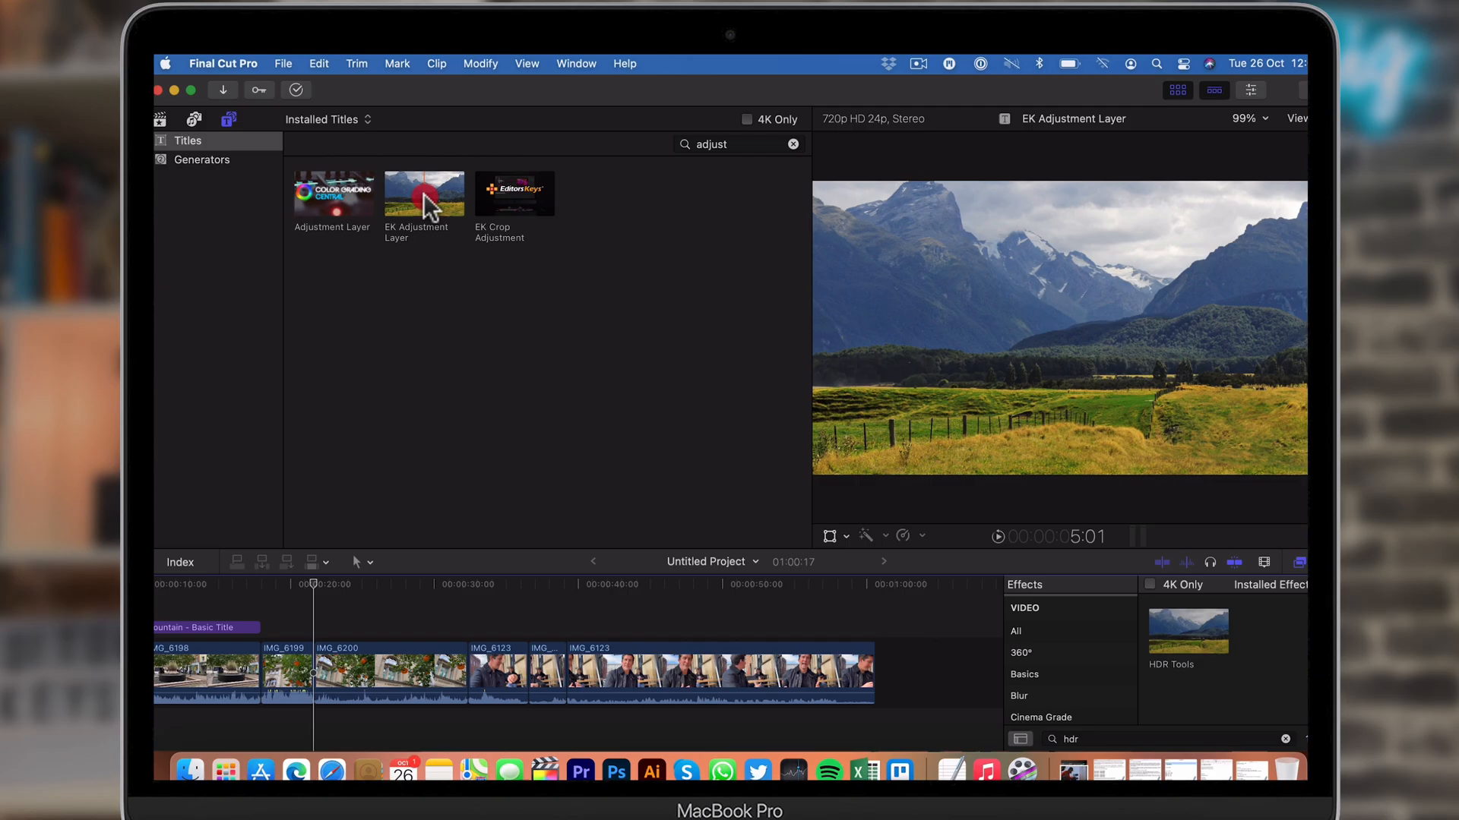
Step: Connect the EK Adjustment Layer title above IMG_6200, and clear the effects search to list the Blur effects
left_click_drag(429, 207, 353, 603)
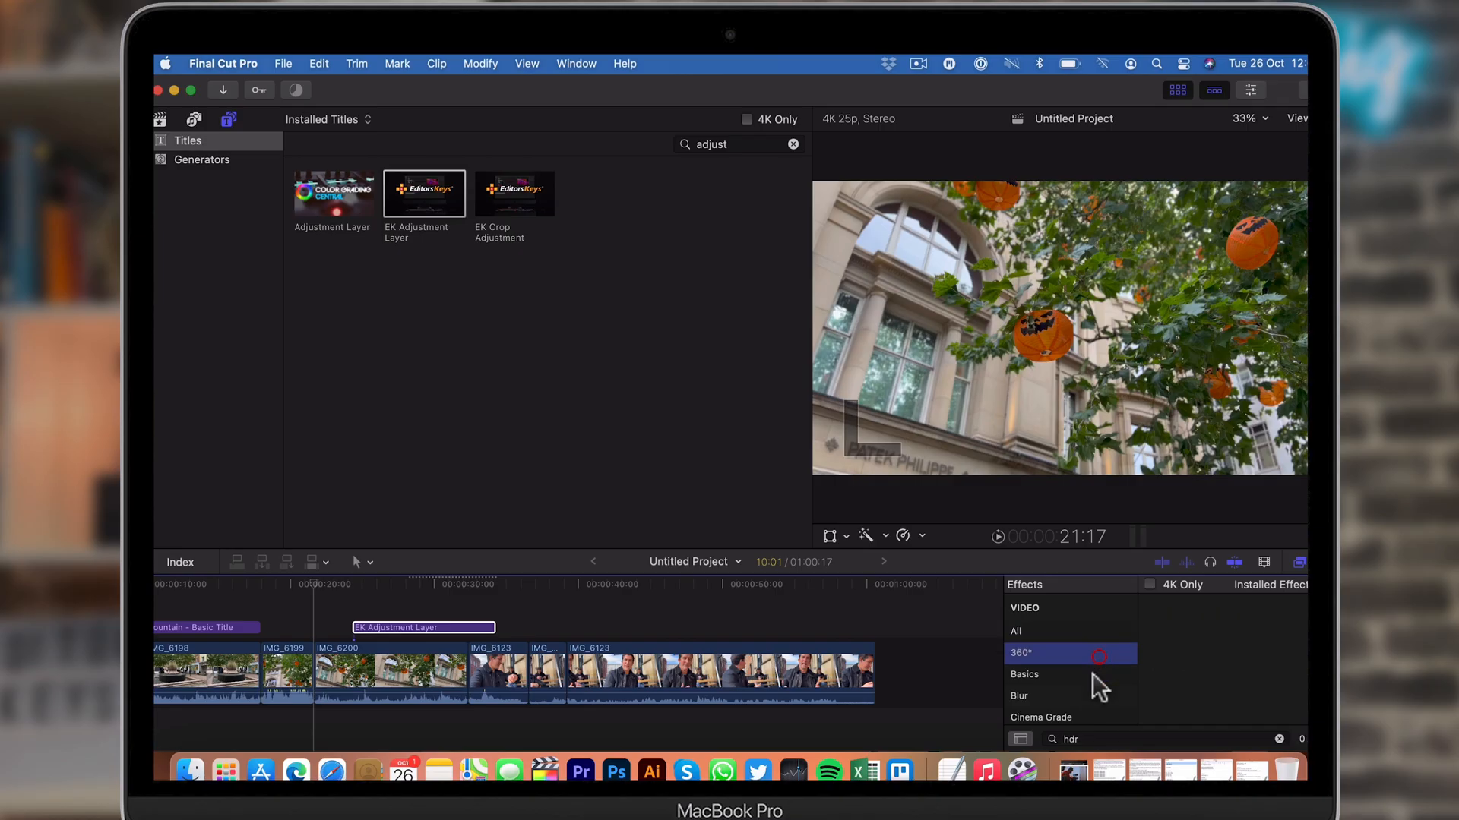
key("BackSpace")
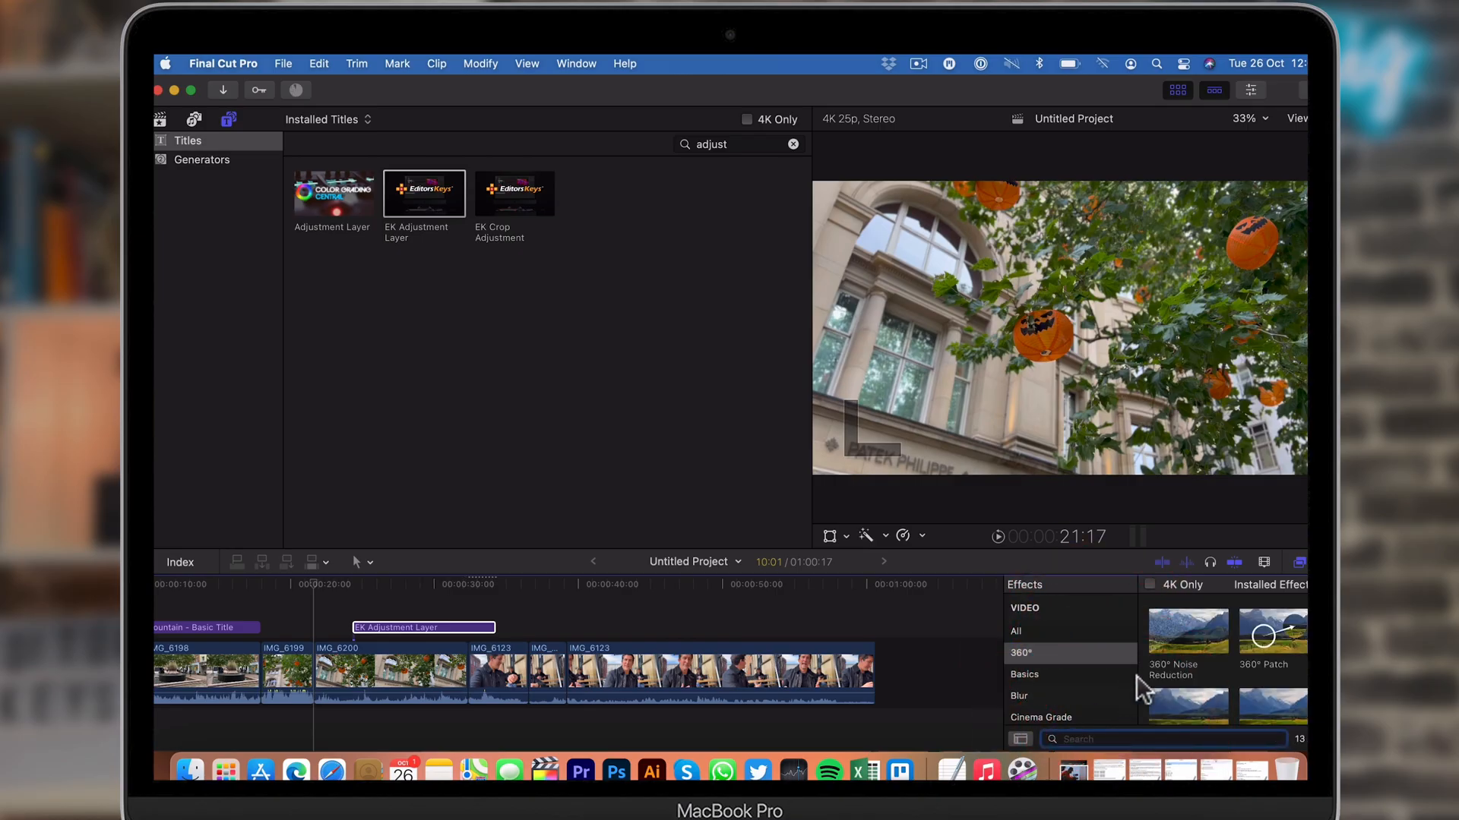
scroll(1197, 671, "up", 10)
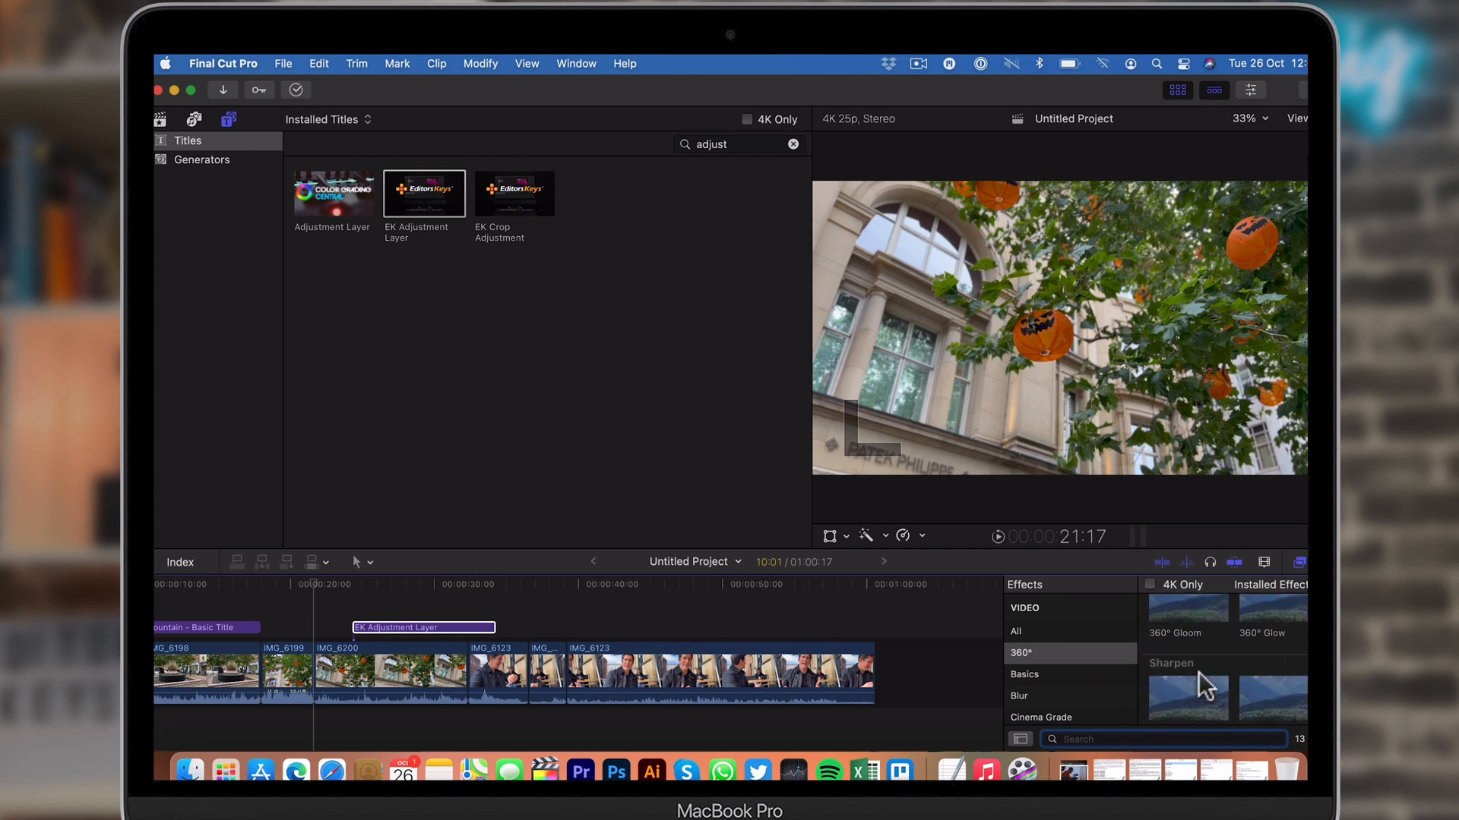
left_click(1069, 682)
left_click(1071, 696)
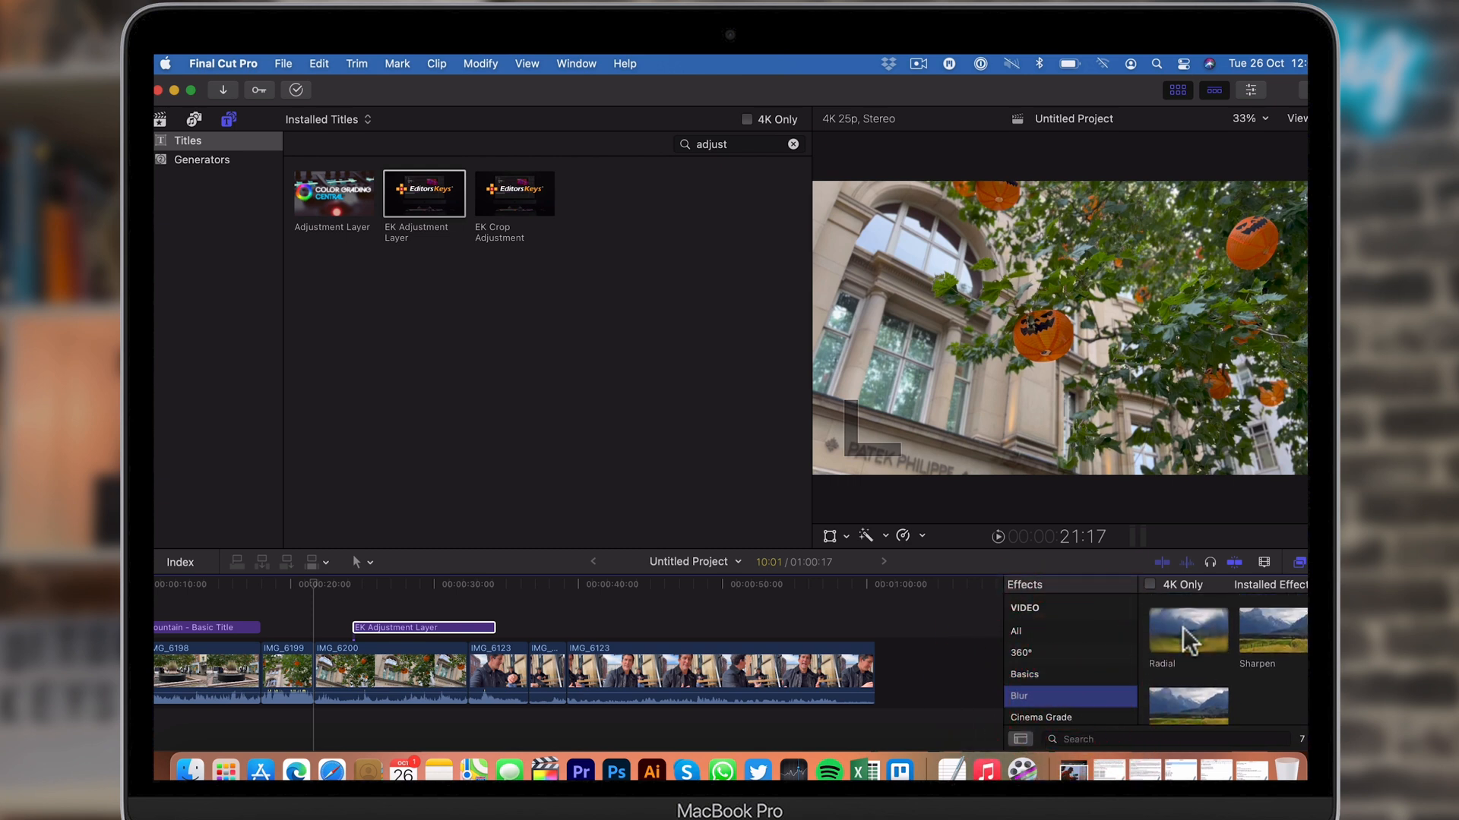
Step: Apply the Radial blur effect to the EK Adjustment Layer, and reselect that layer on the timeline
double_click(1183, 627)
mouse_move(1156, 627)
left_mouse_down()
mouse_move(1172, 638)
mouse_move(1013, 609)
mouse_move(768, 669)
mouse_move(1169, 631)
left_mouse_up()
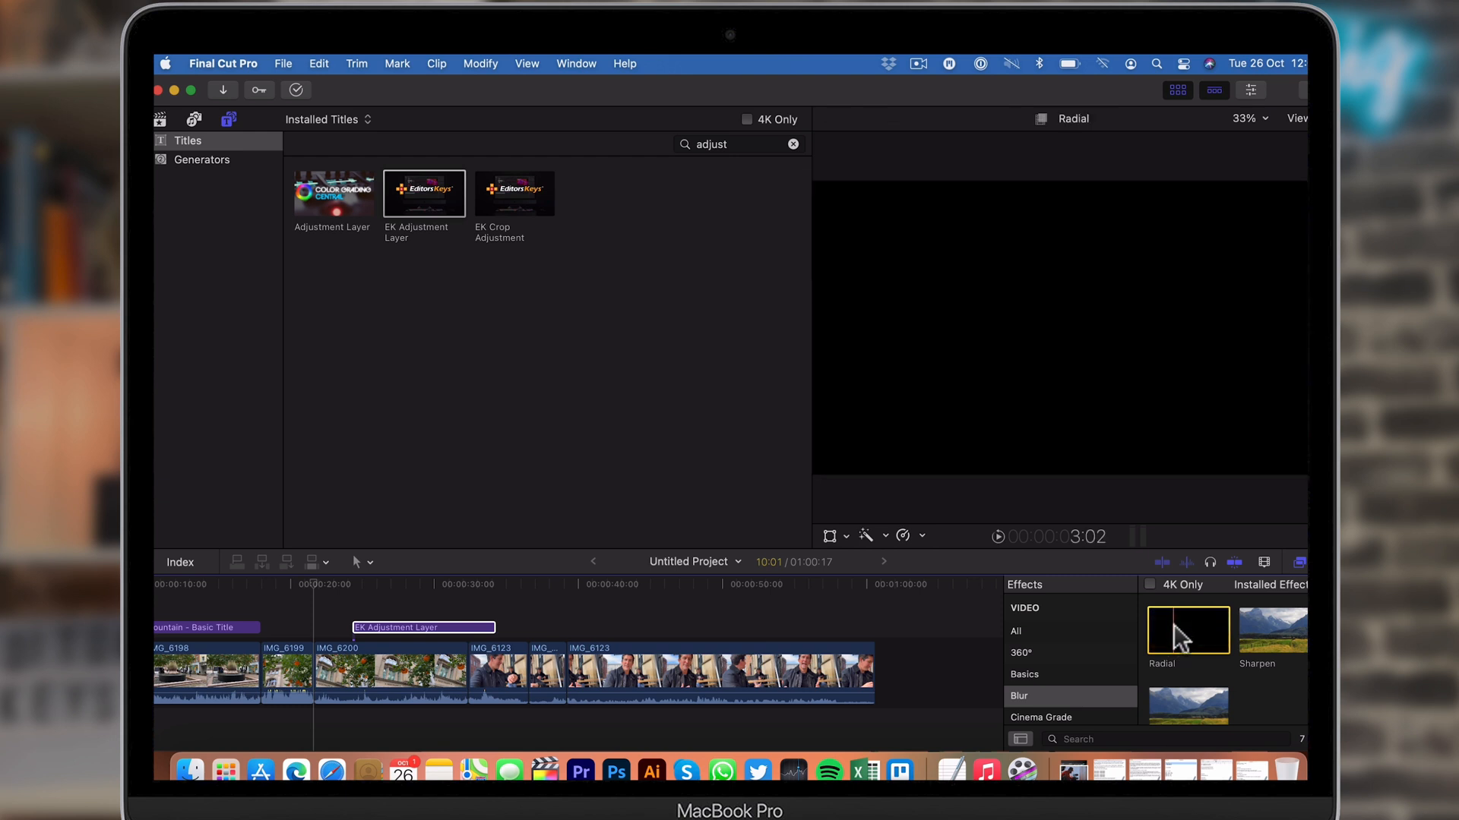
left_click(547, 270)
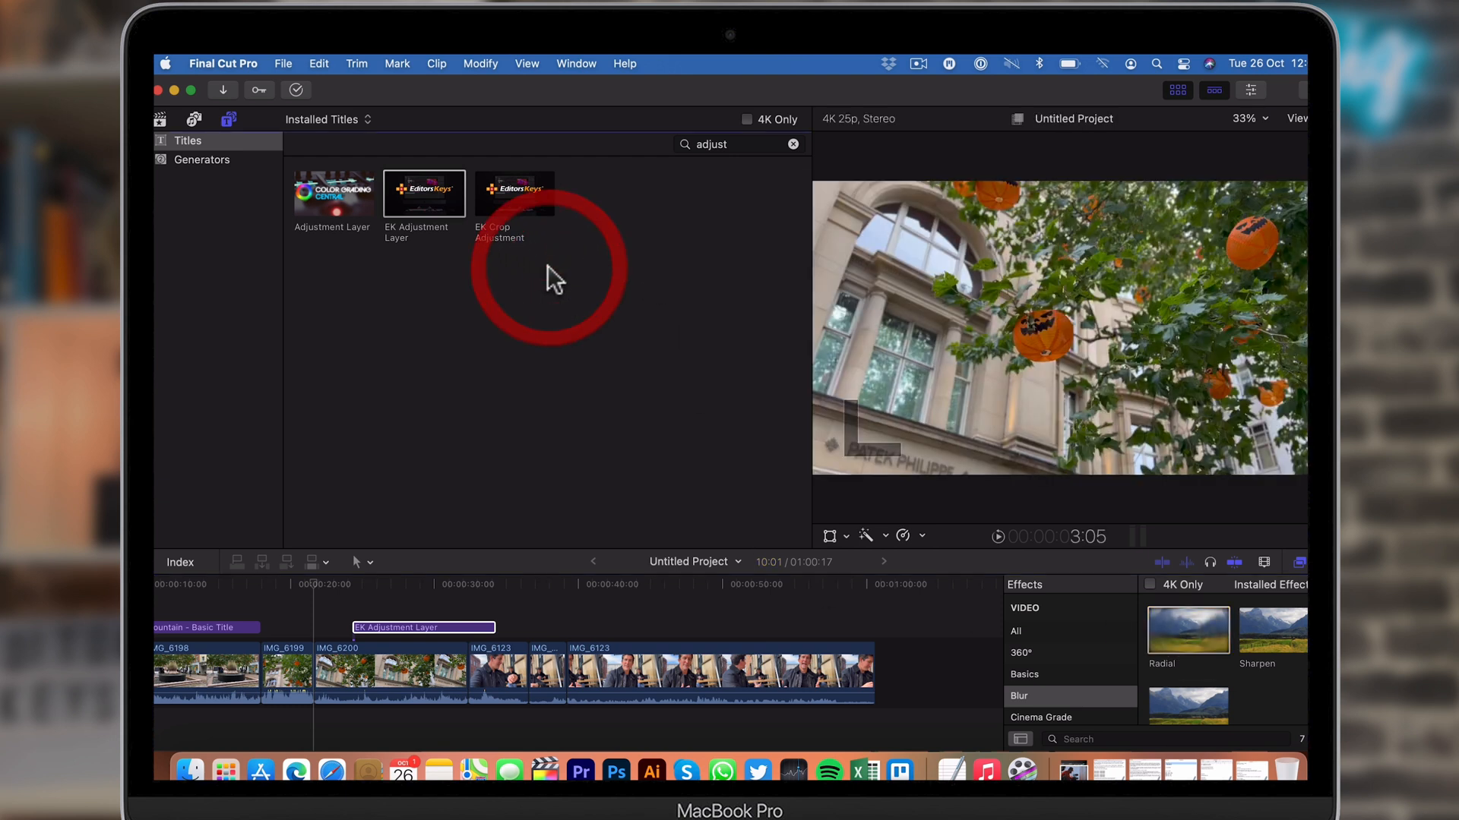
left_click(385, 628)
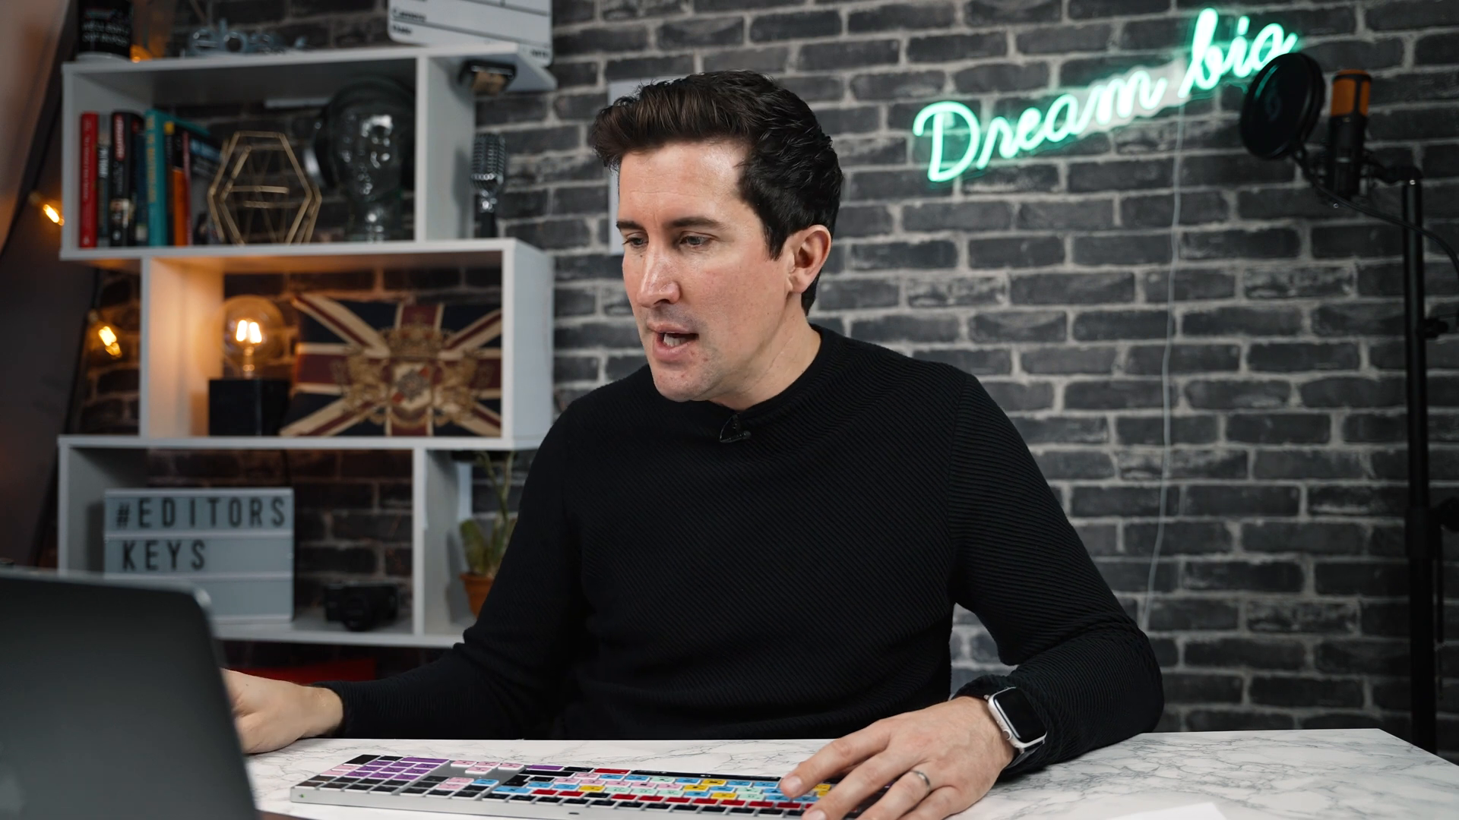
Step: Add the Radial blur to the EK Adjustment Layer and extend the layer's end over the last IMG_6123 clip
left_click_drag(1188, 629, 424, 627)
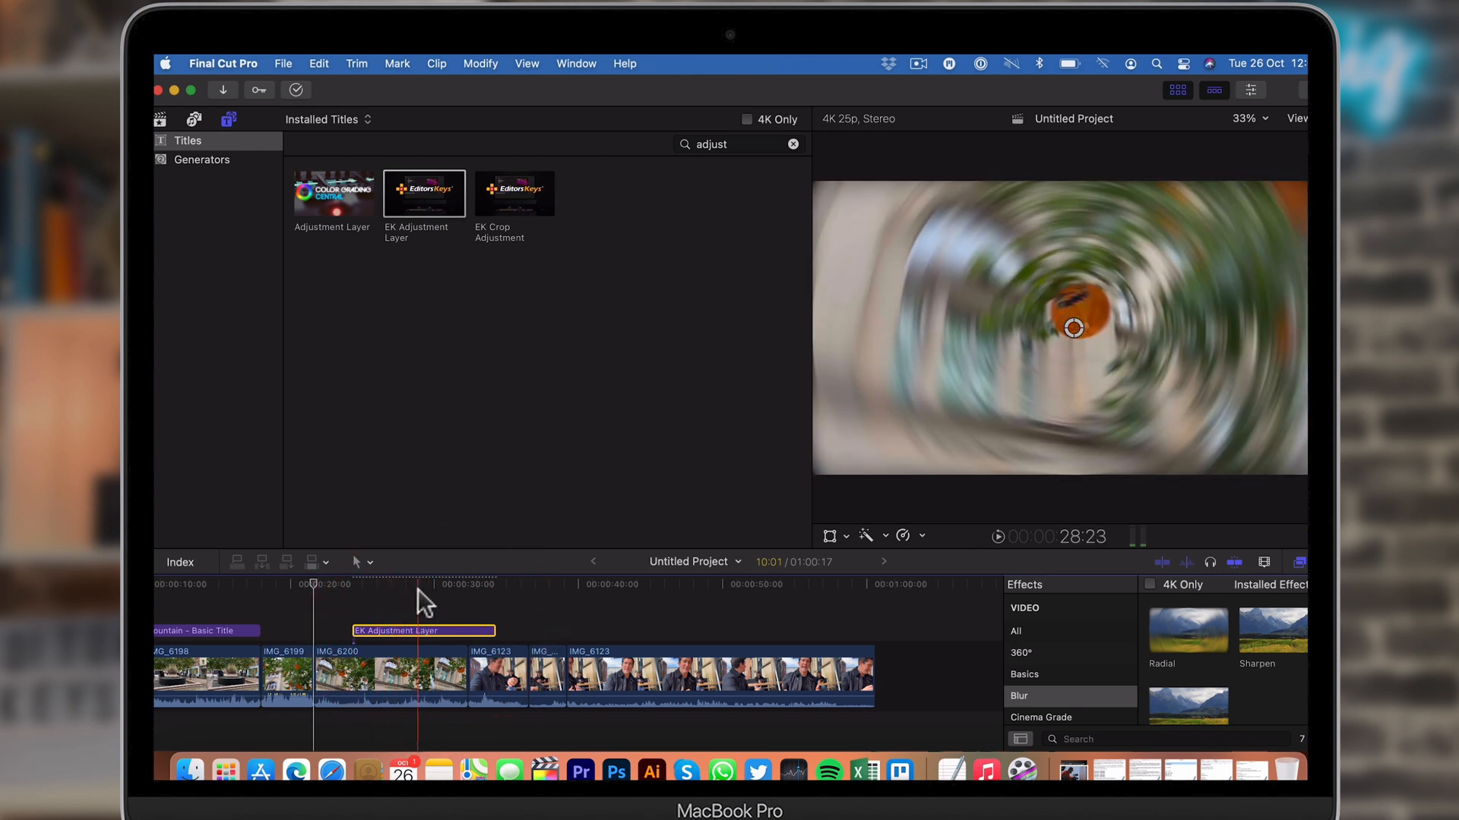
left_click_drag(530, 632, 617, 631)
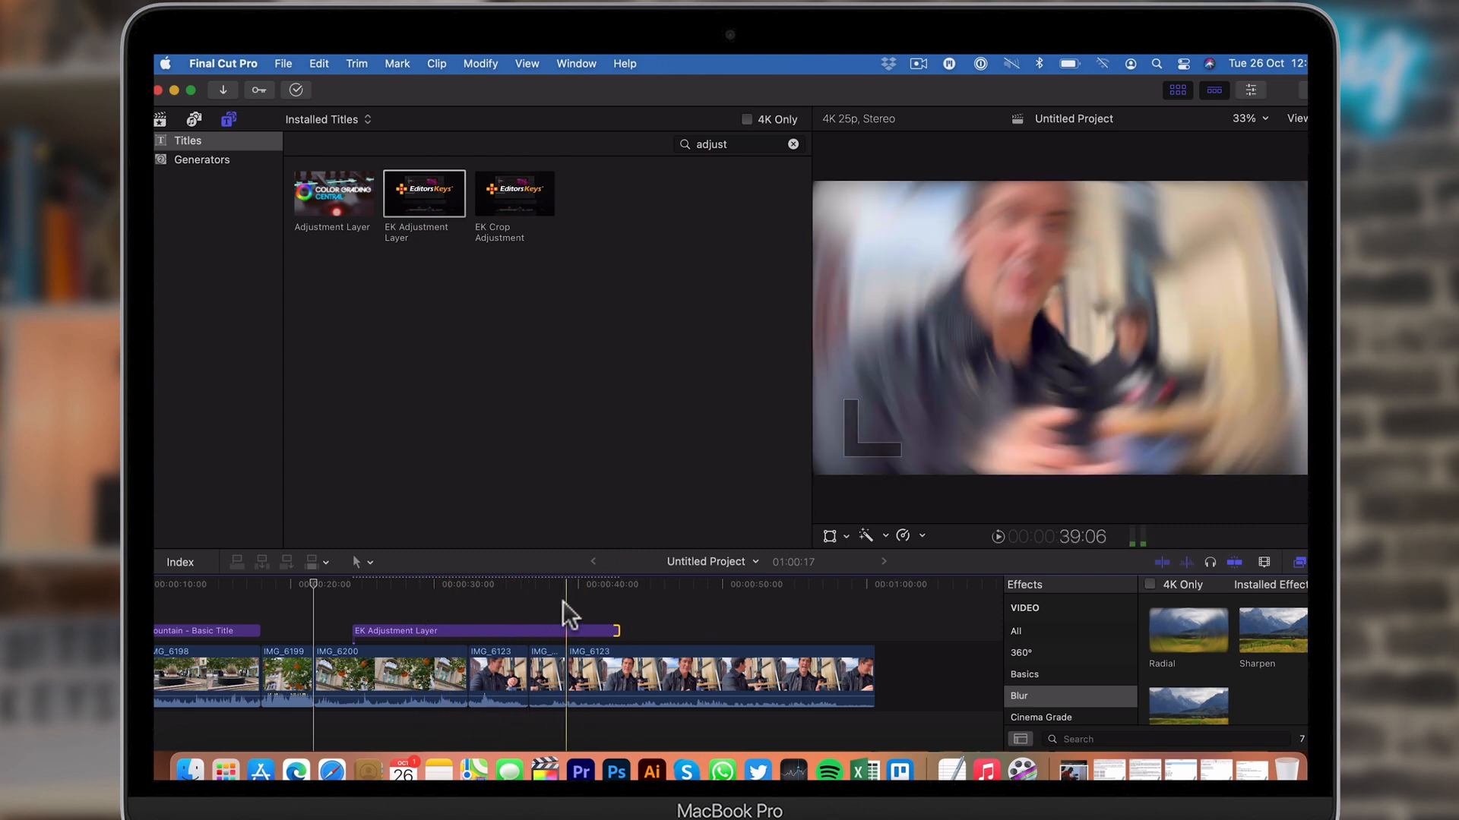
Step: Undo the extension of the EK Adjustment Layer and the added Radial blur effect
left_click(319, 63)
left_click(597, 523)
left_click(316, 64)
left_click(340, 92)
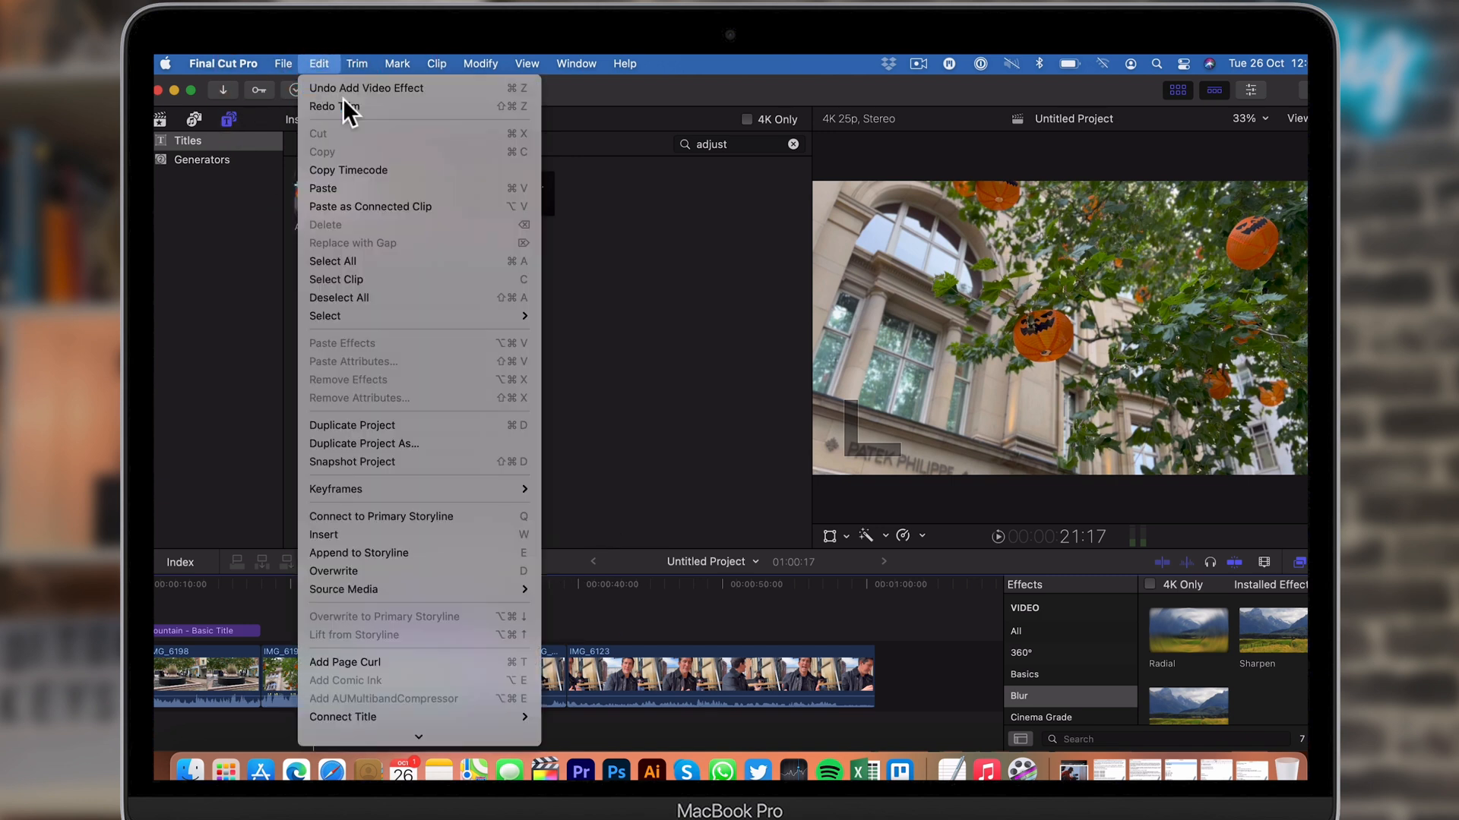
Step: Extend the end of the EK Adjustment Layer past the first IMG_6123 clip to a 13:01 duration, and select the layer
left_click_drag(492, 631, 535, 632)
left_click(389, 584)
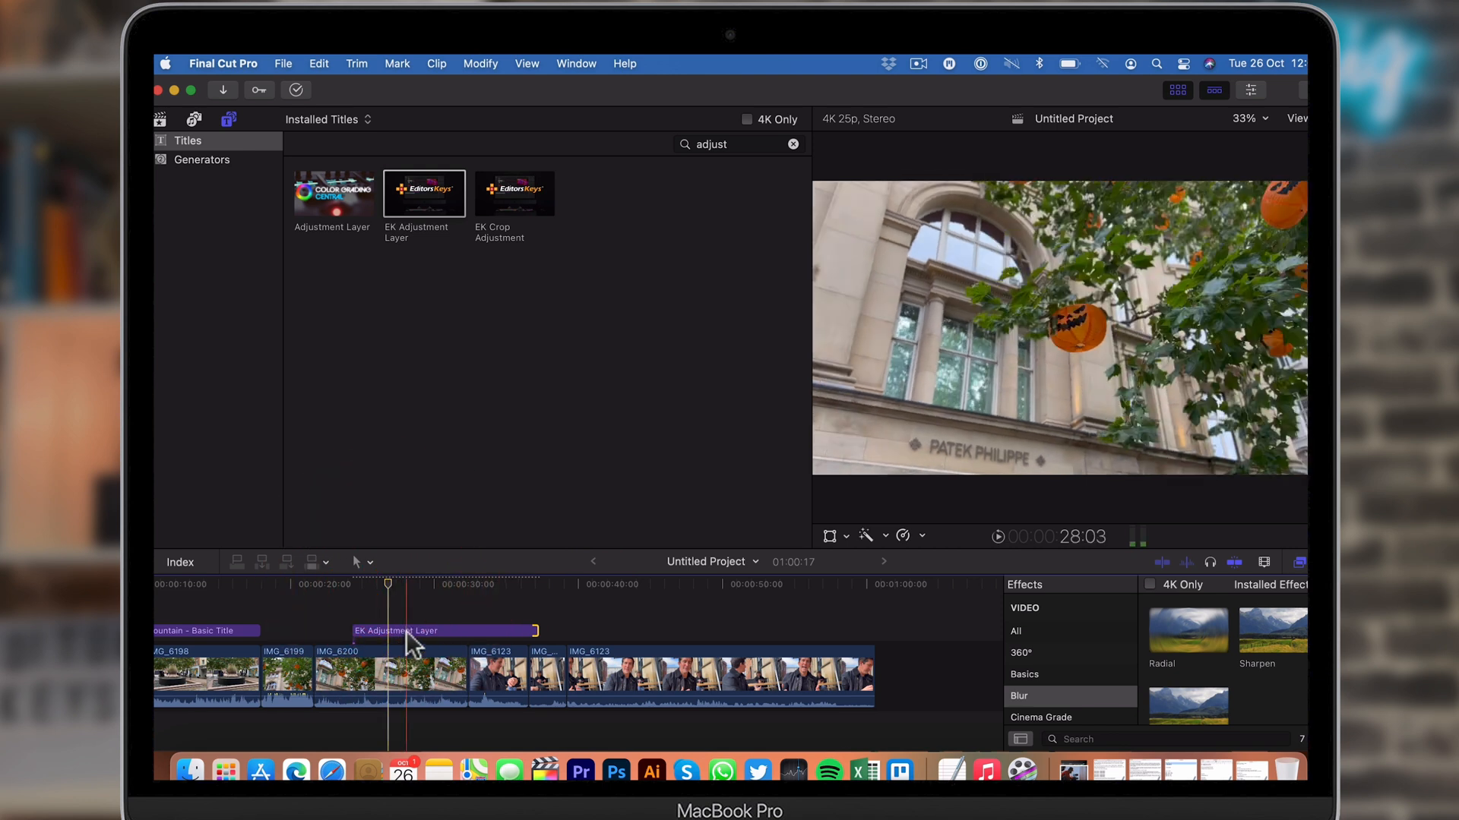
left_click(403, 631)
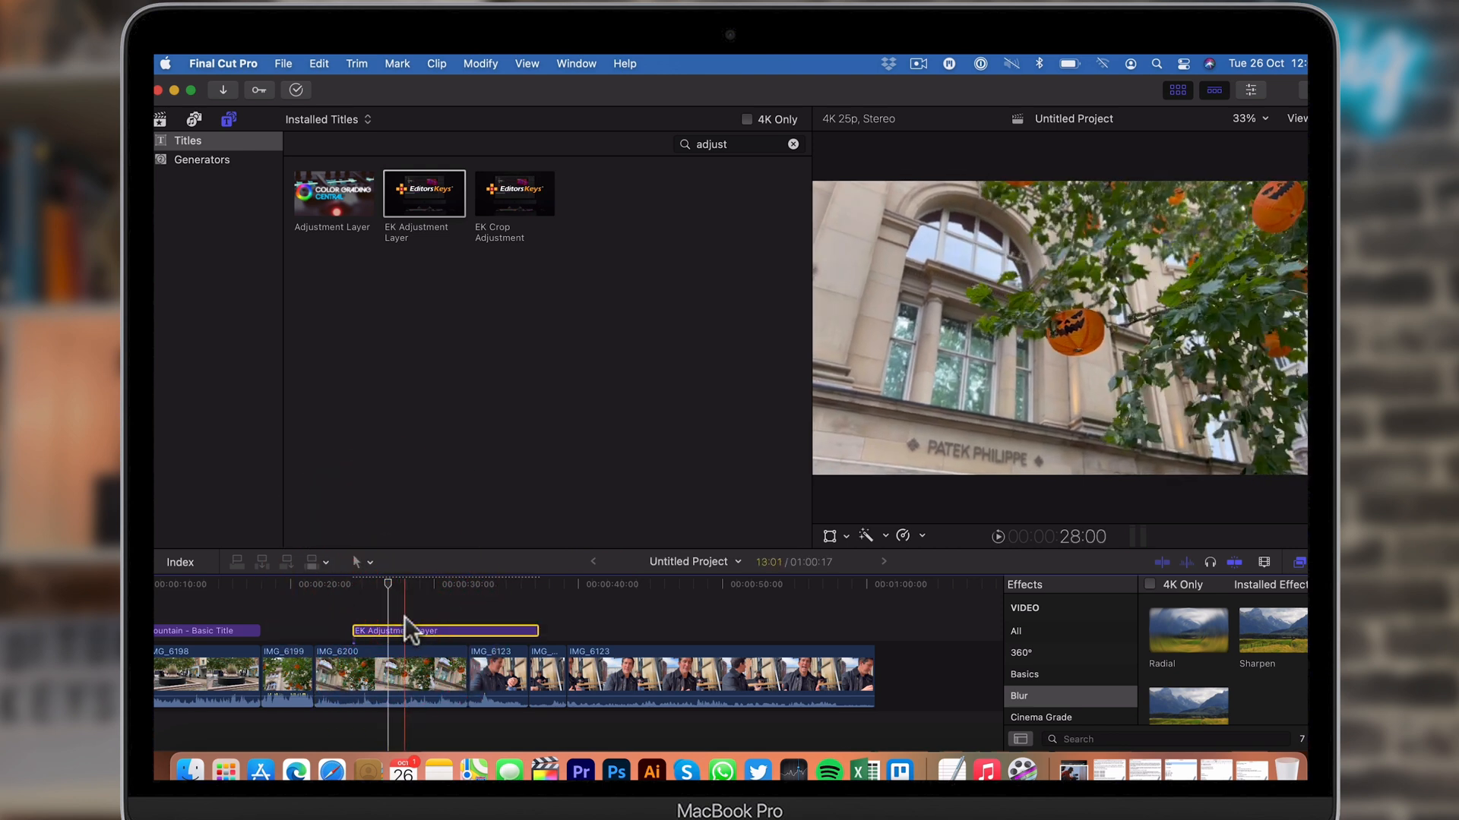
Step: Darken the shadows of the EK Adjustment Layer with a Color Wheels correction in the inspector
left_click(1261, 91)
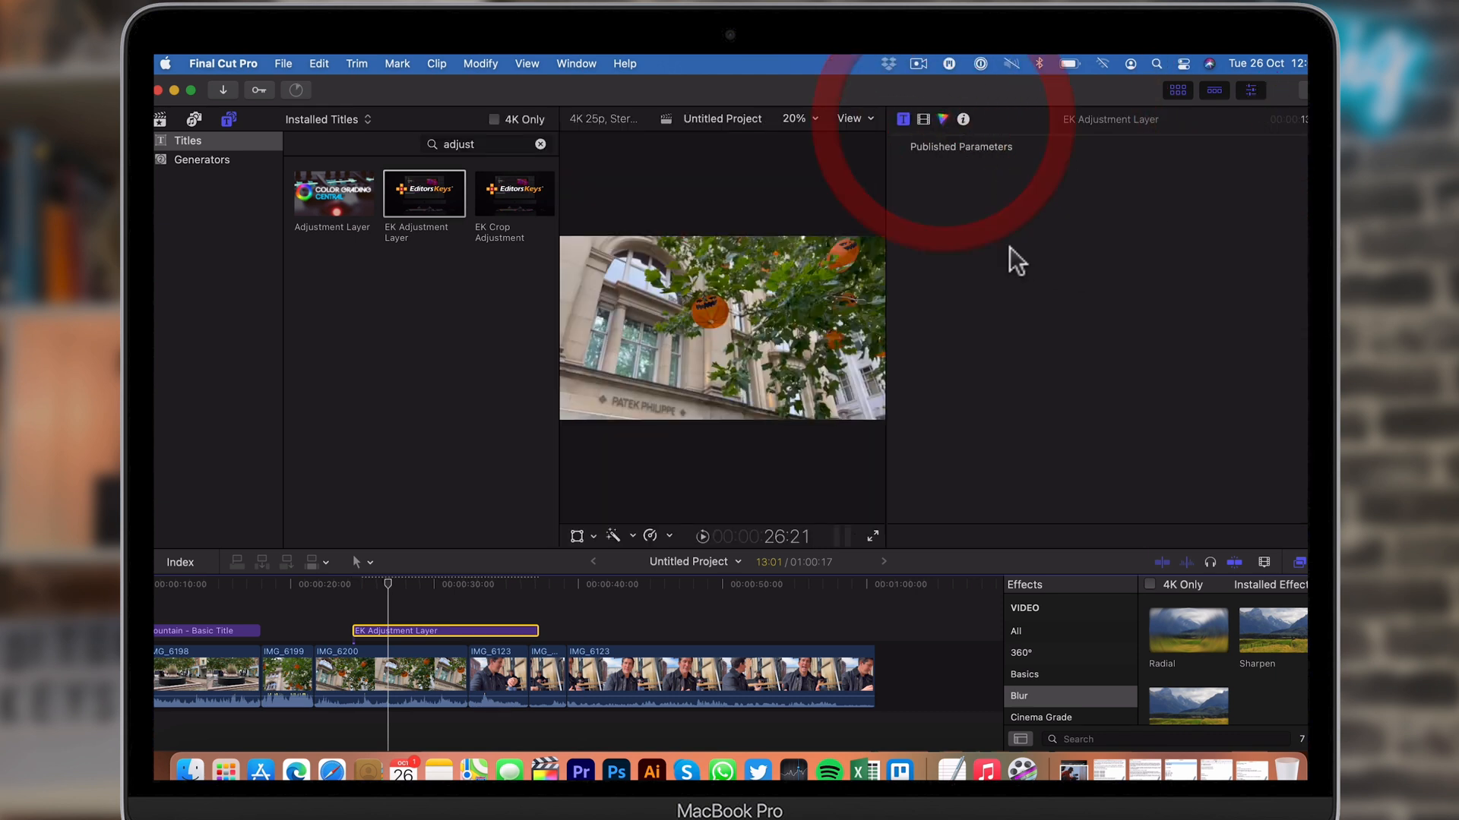
left_click(943, 119)
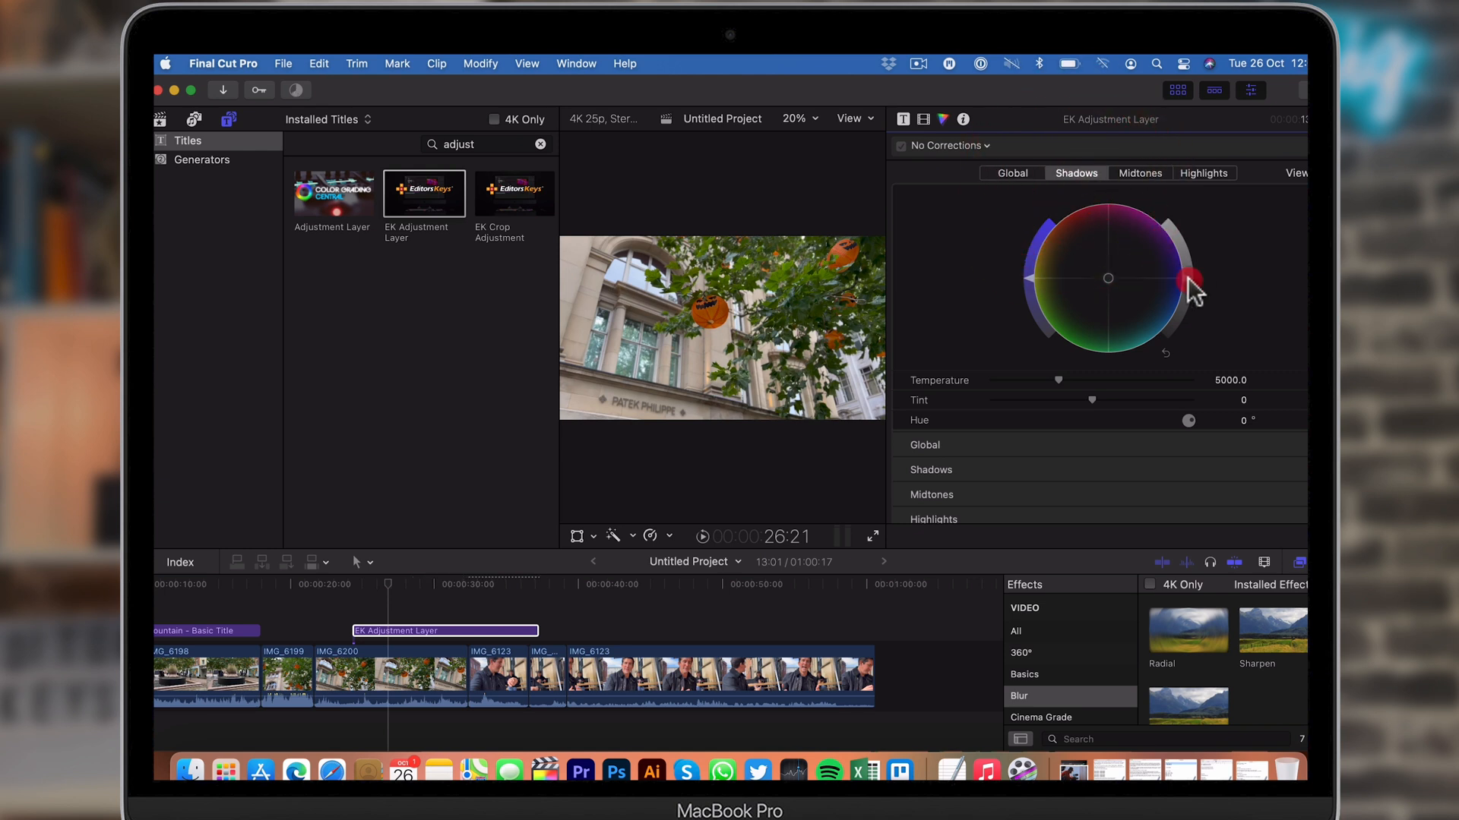
left_click_drag(1191, 288, 1194, 299)
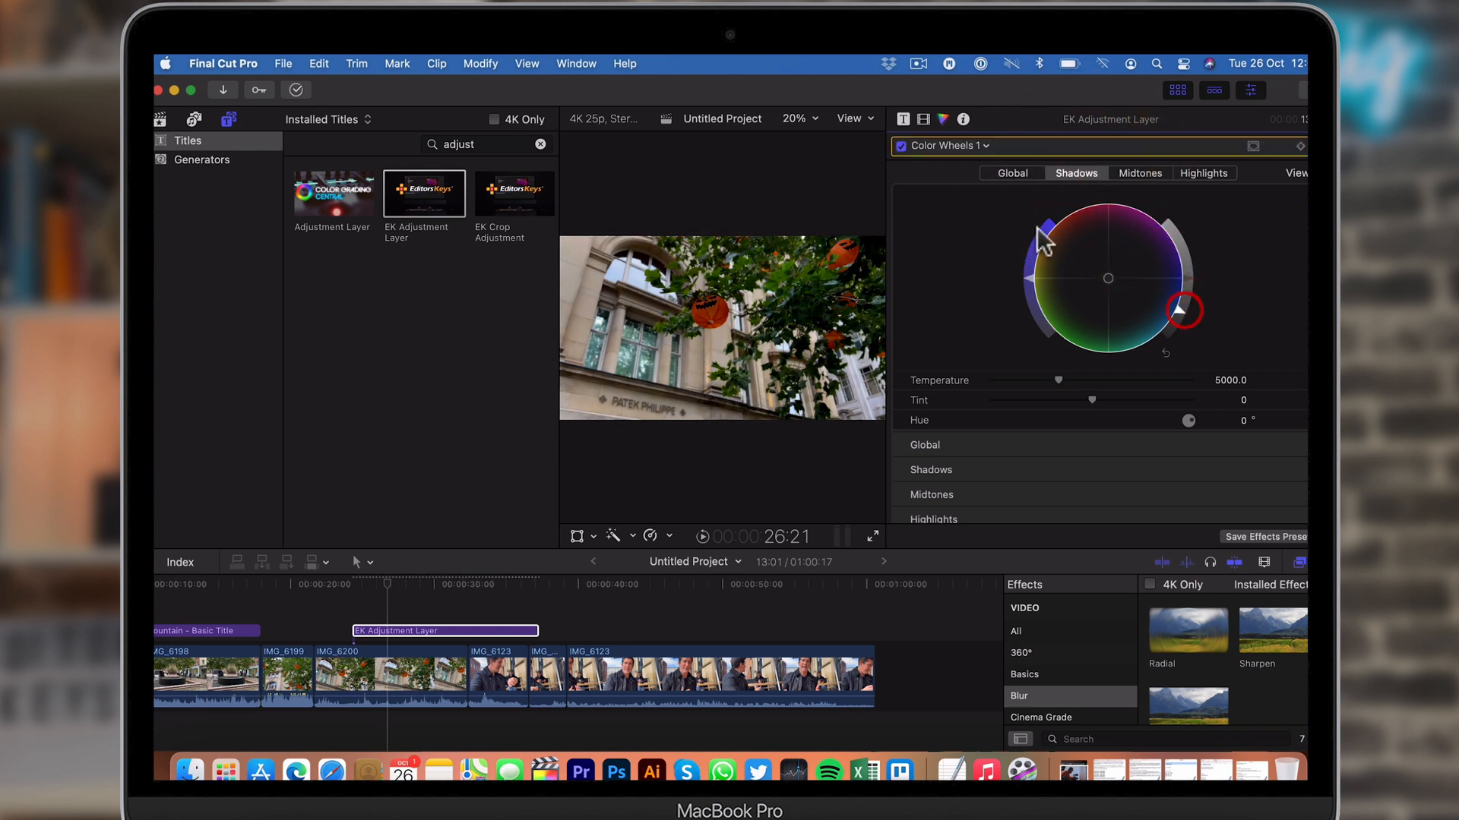
Step: Toggle the Color Wheels 1 correction off and on to compare the image, and scrub through the clips
left_click(901, 146)
left_click(901, 146)
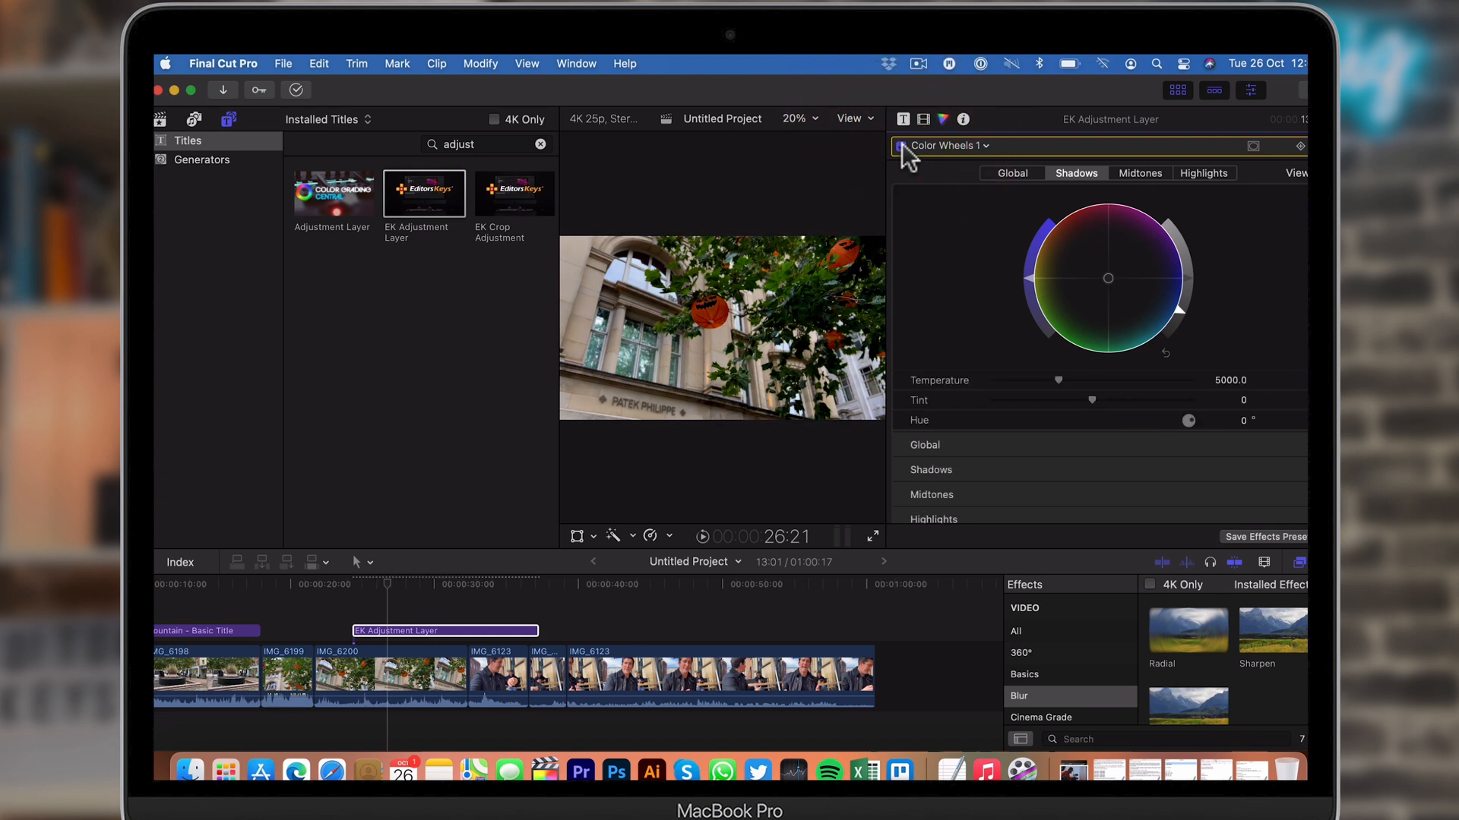
left_click(901, 145)
left_click(901, 146)
left_click_drag(489, 581, 454, 592)
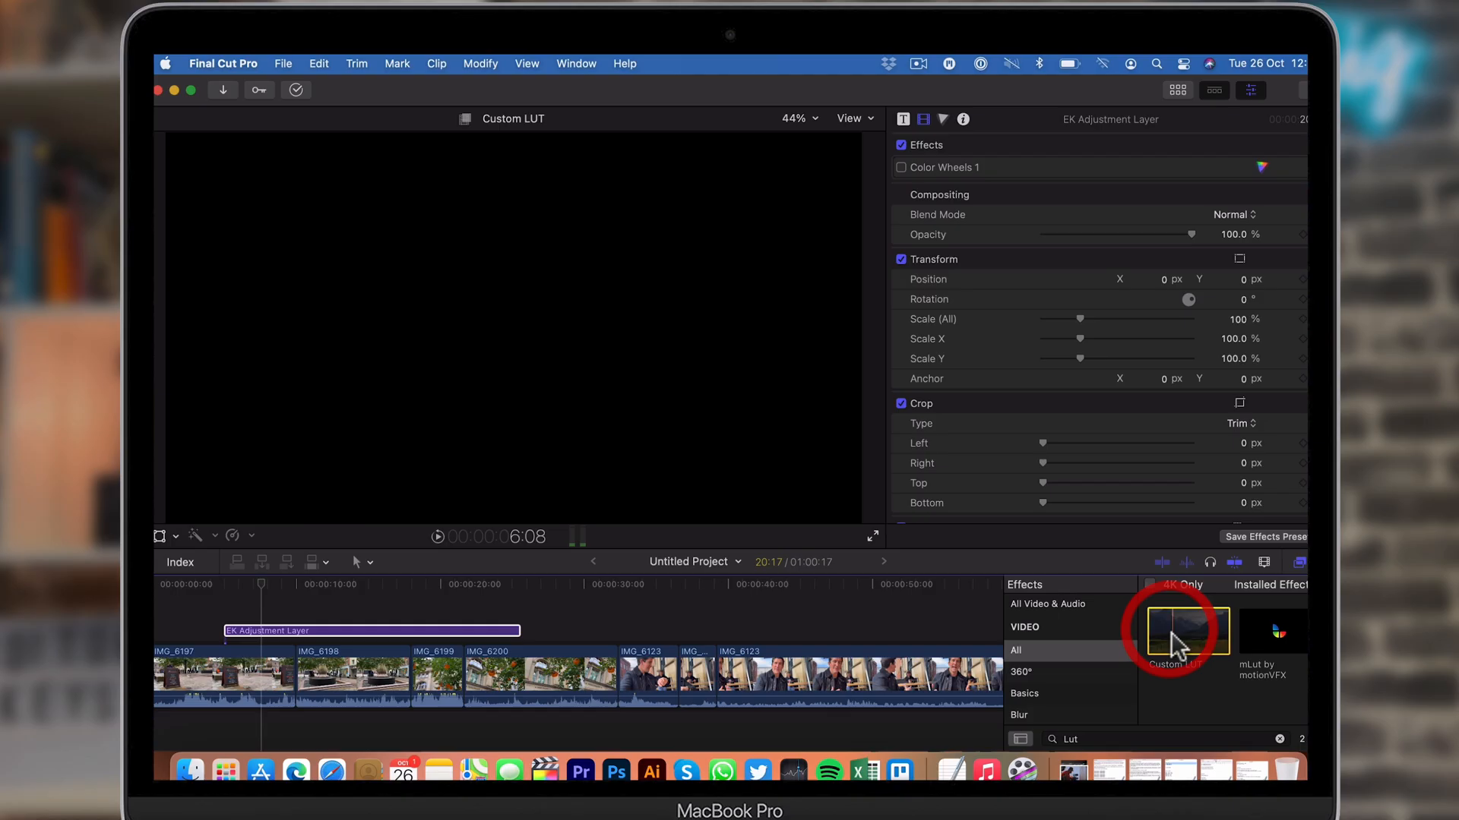
Step: Apply the Custom LUT effect to the EK Adjustment Layer, using the Editors Keys Orange and Teal LUT at a mix of 0.7
left_click_drag(1165, 628, 318, 635)
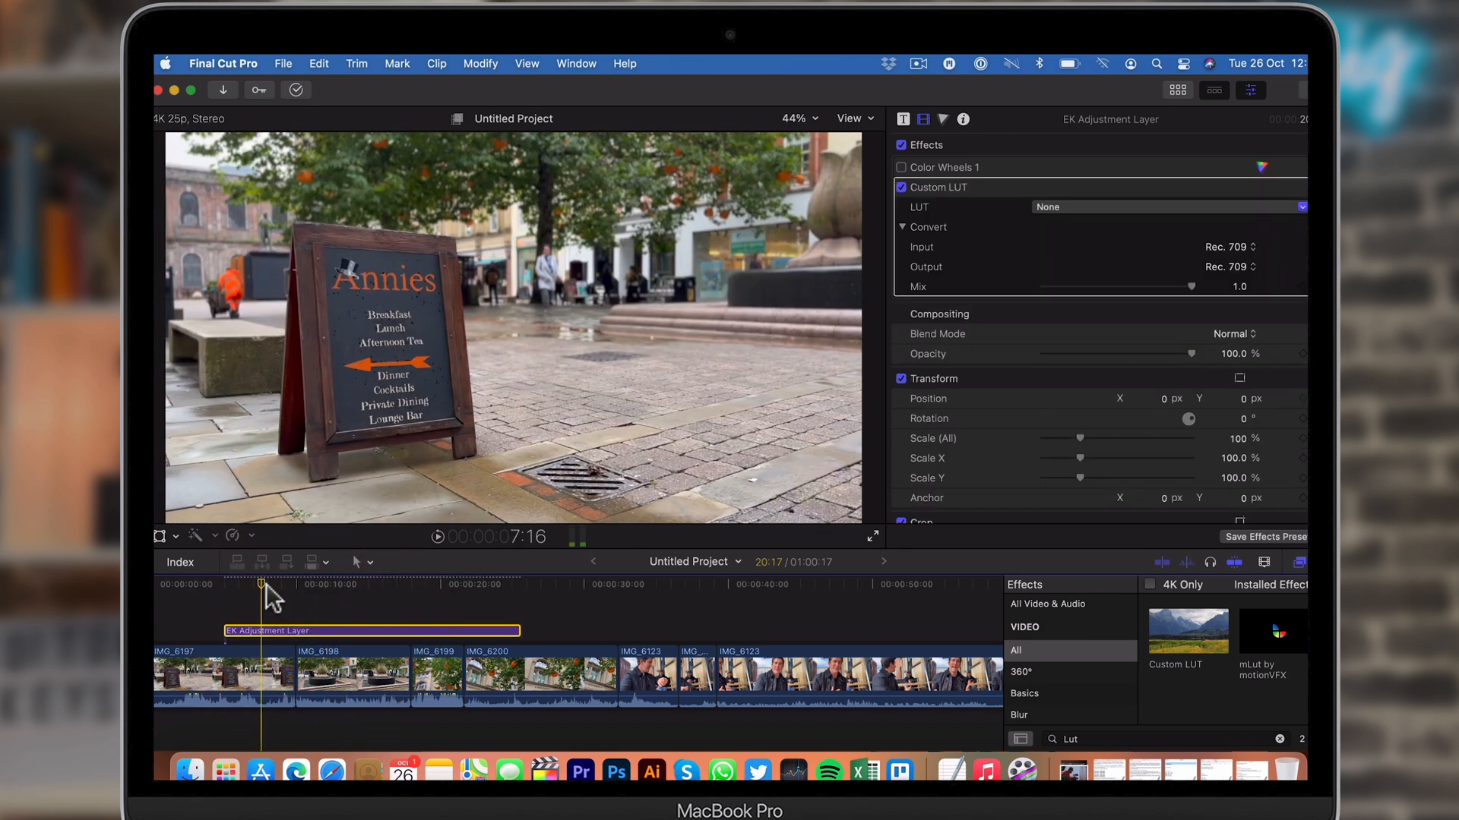
left_click(1093, 207)
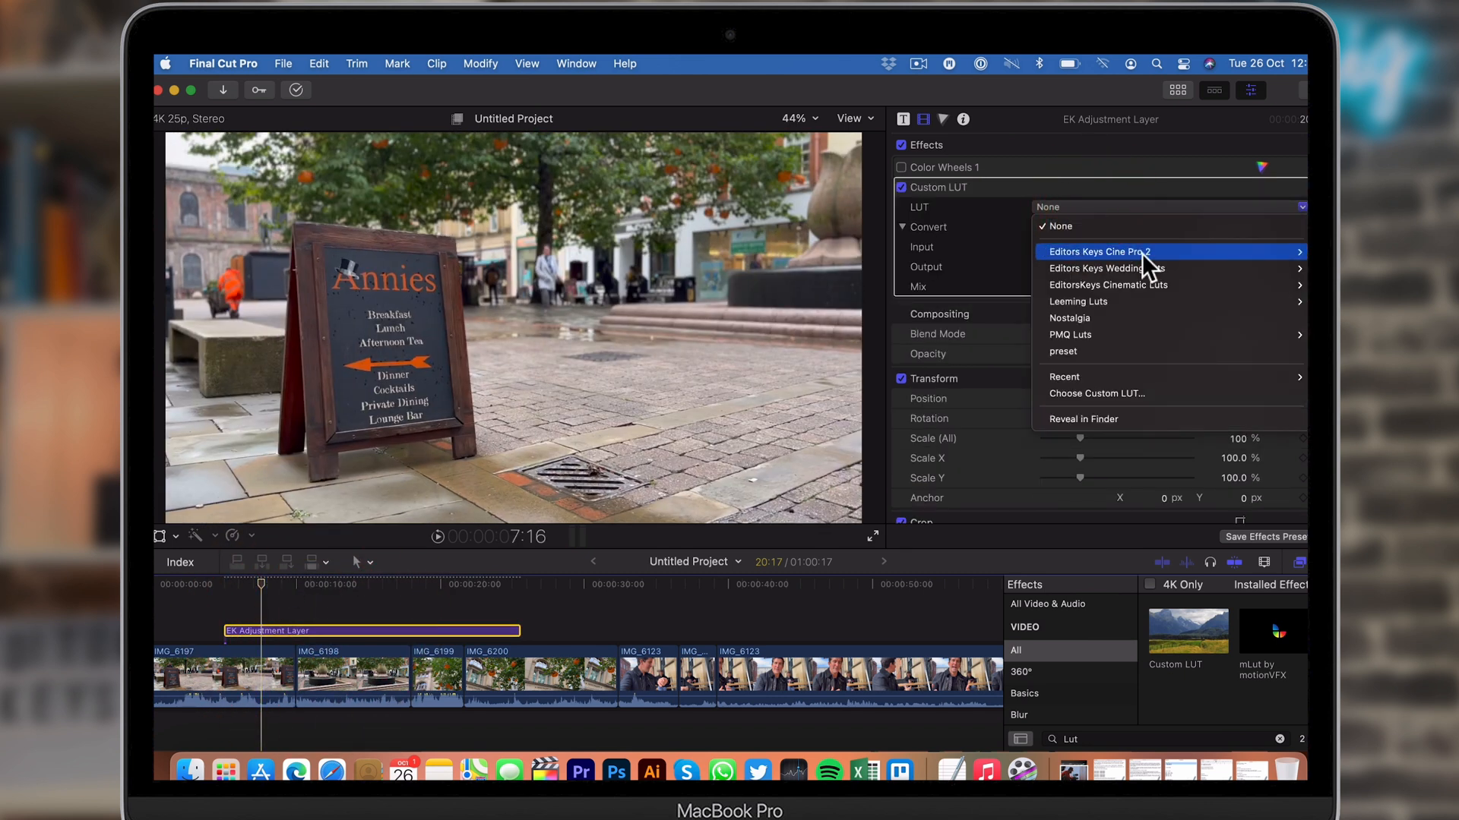
mouse_move(1145, 287)
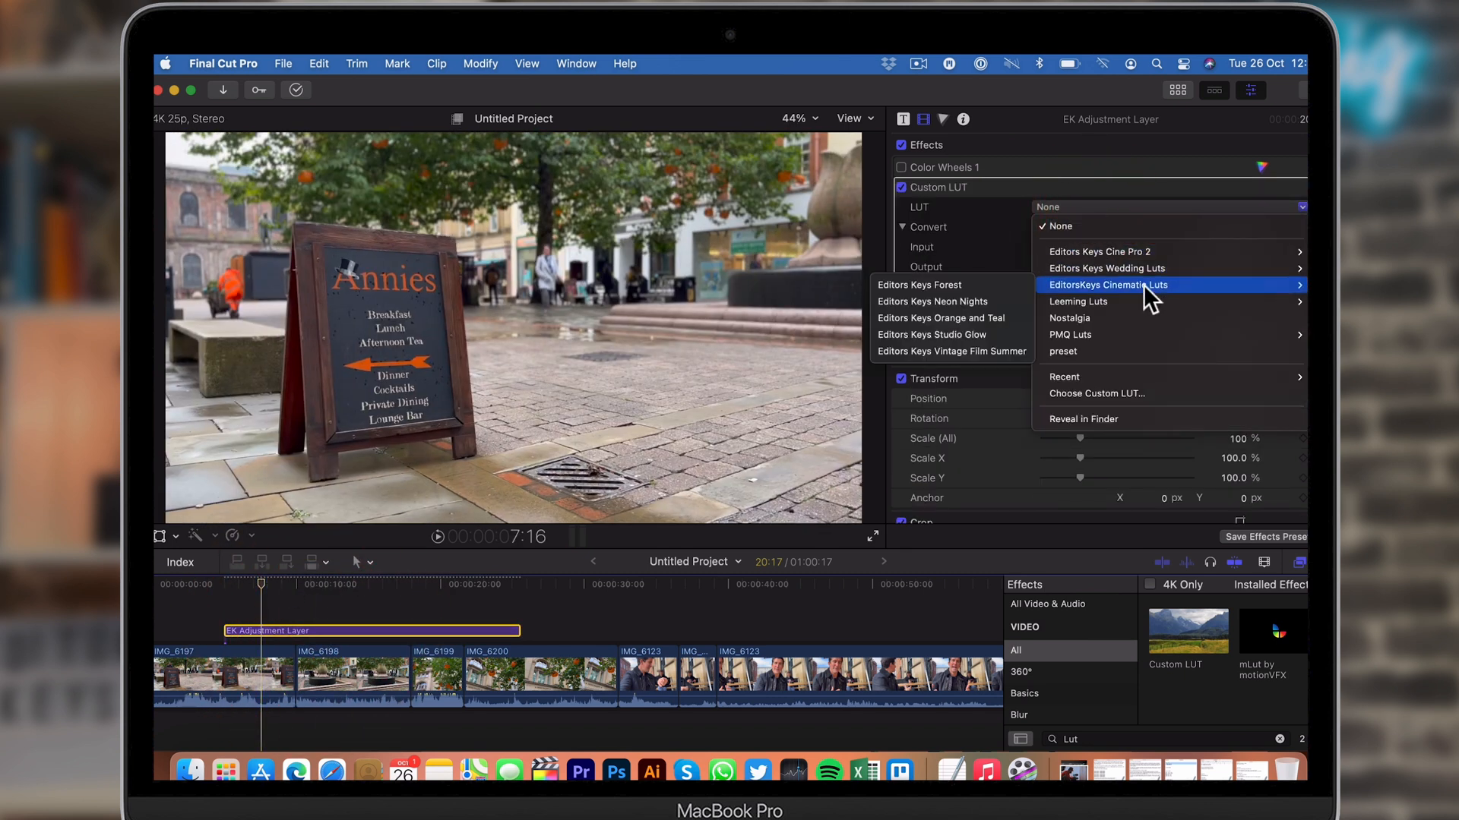
left_click(995, 317)
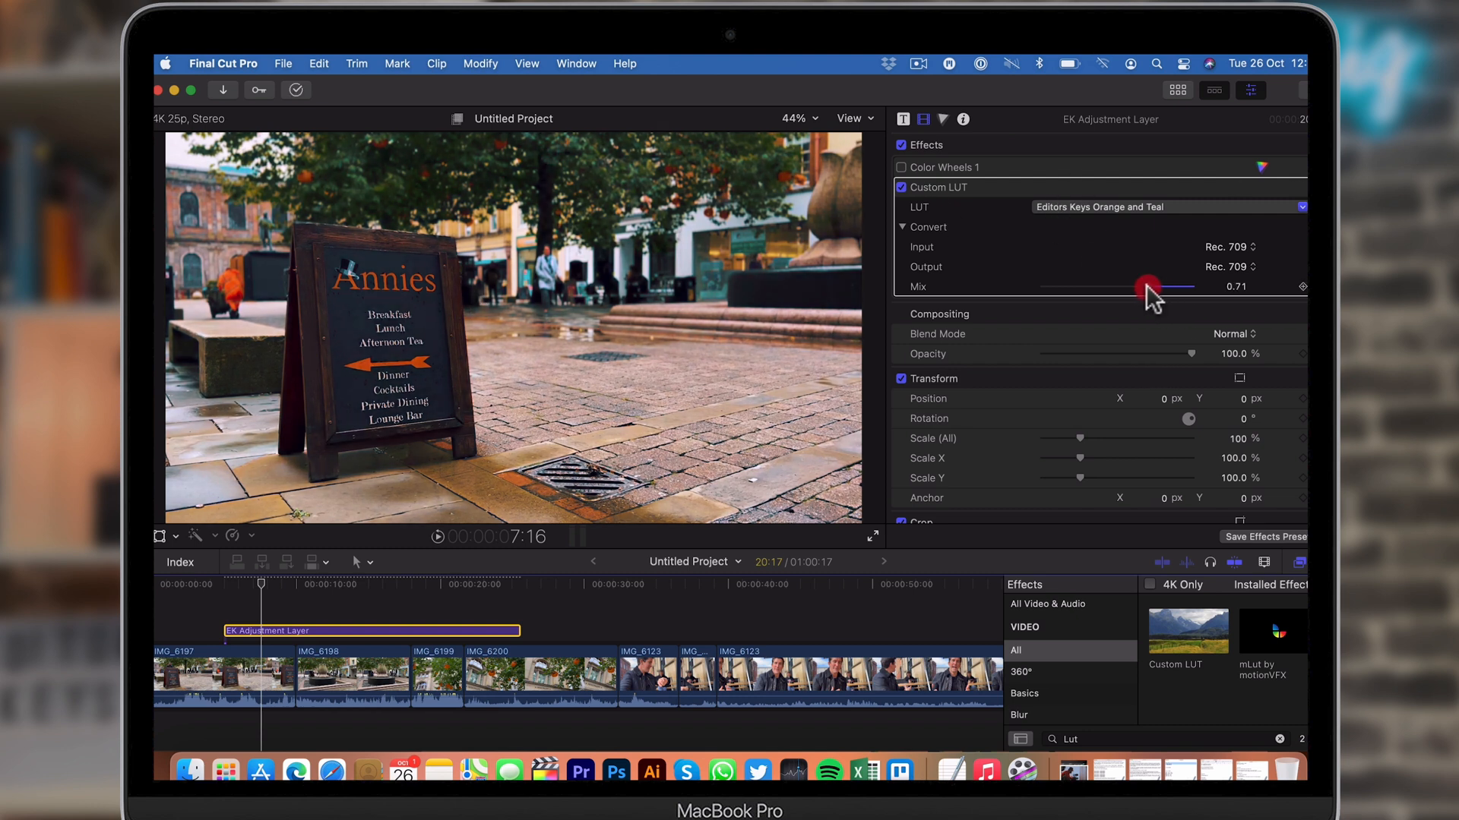
Step: Toggle the Custom LUT effect off and on to compare the graded and ungraded image
left_click(902, 186)
left_click(901, 186)
left_click(901, 187)
left_click(901, 187)
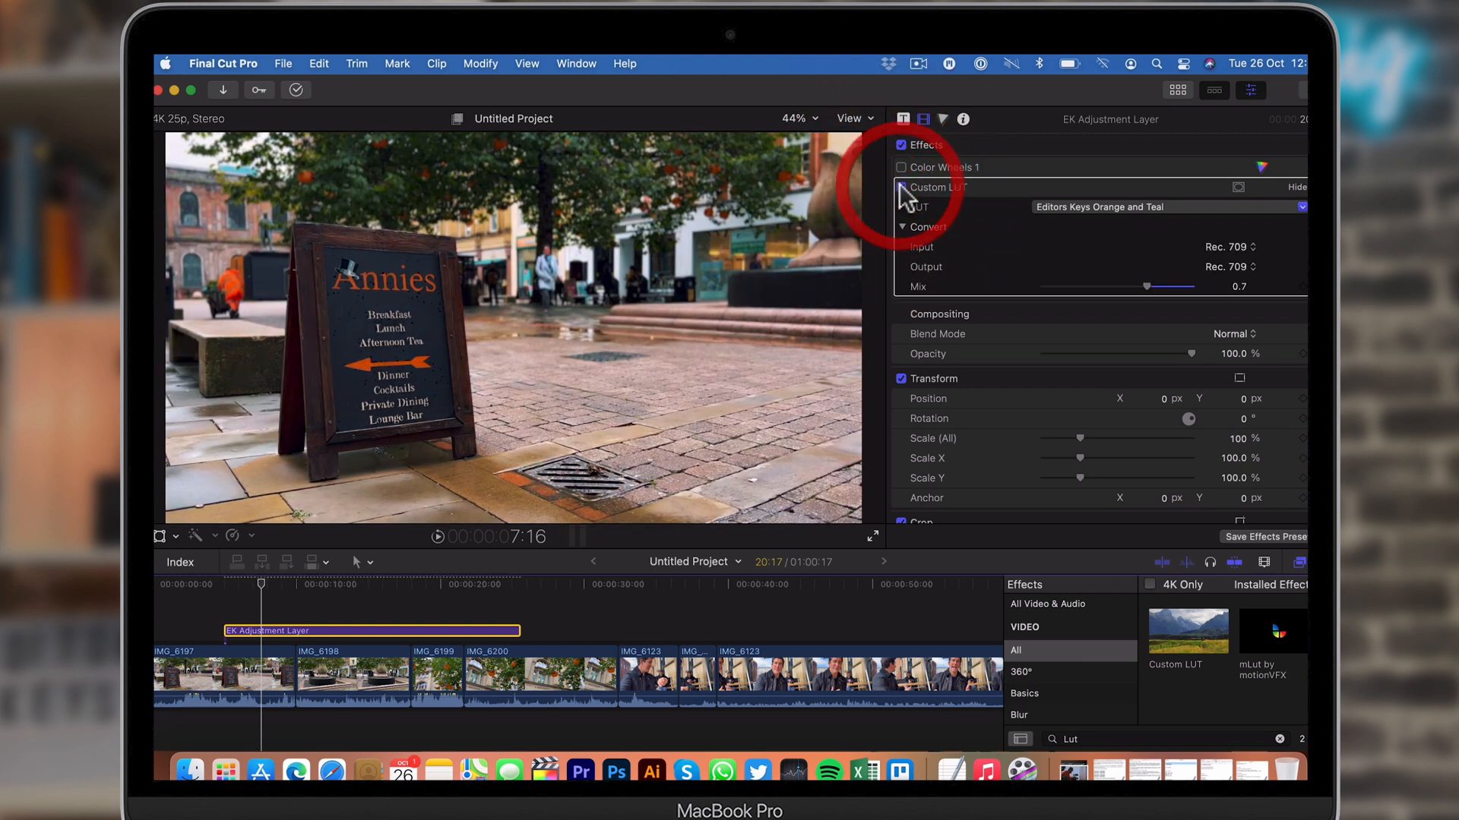
Step: Trim the end of the EK Adjustment Layer to a 20:10 duration and play the timeline
left_click_drag(254, 585, 287, 600)
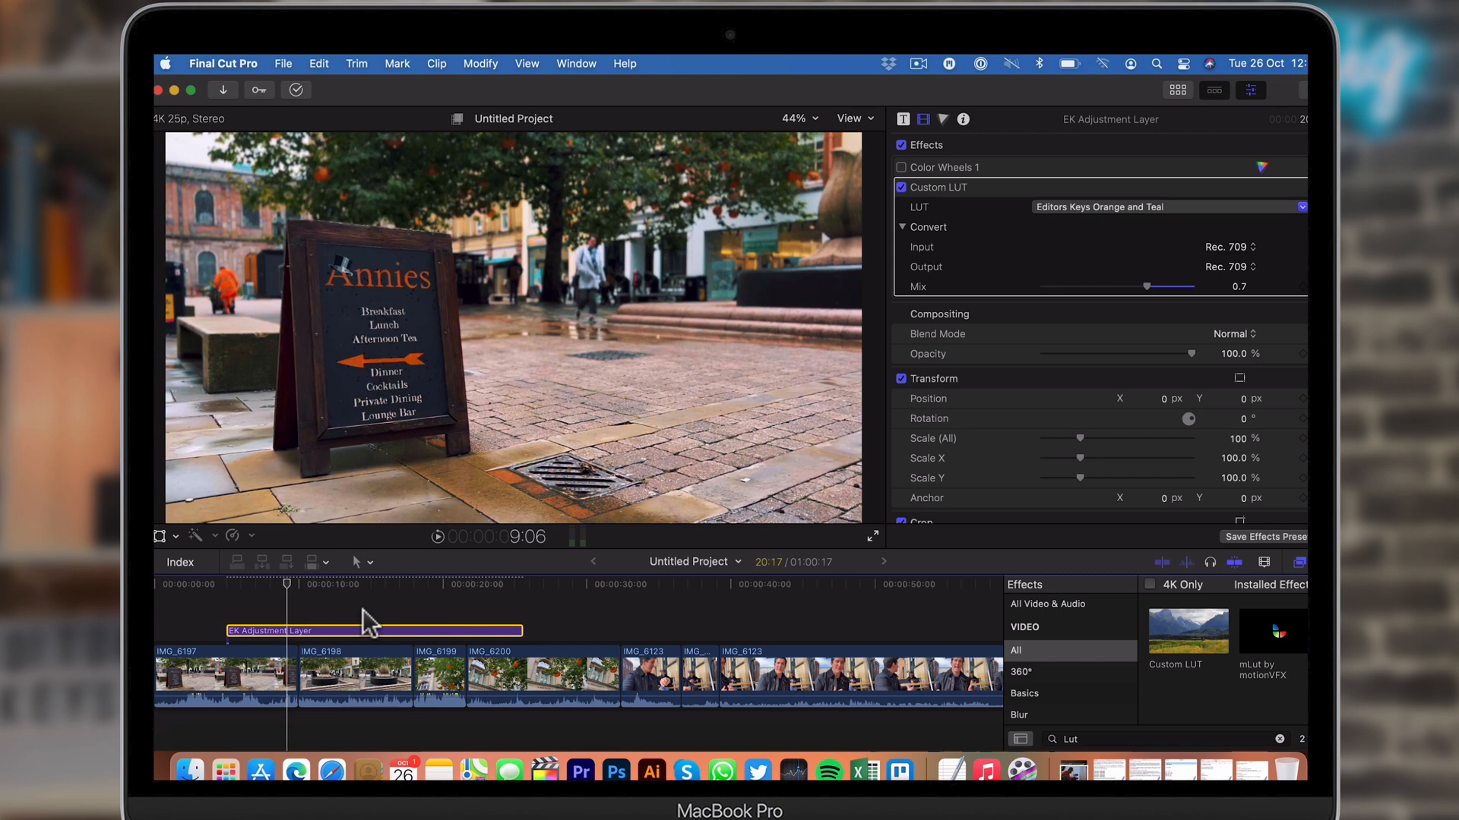
left_click_drag(521, 631, 515, 631)
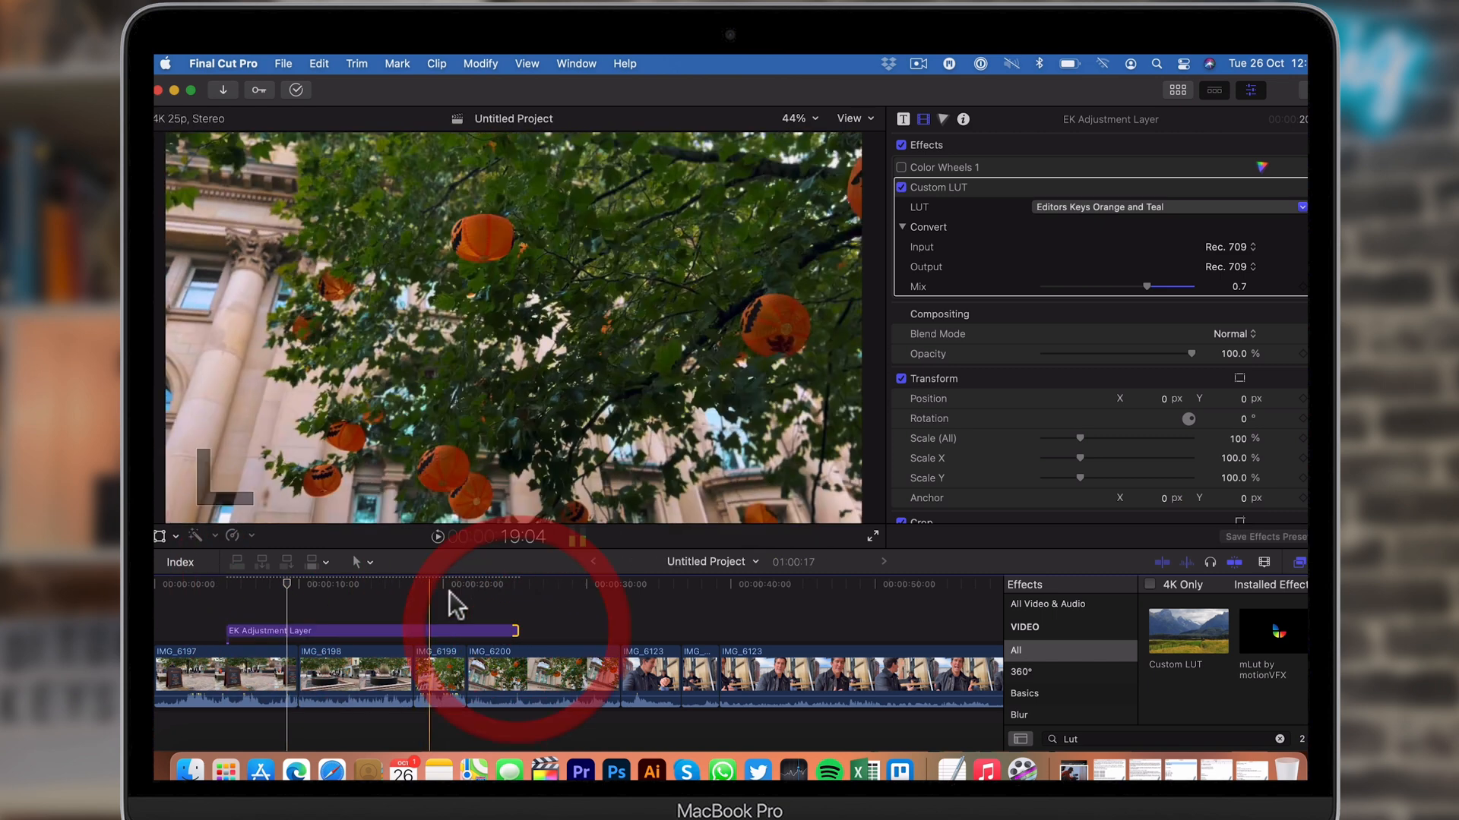
key("space")
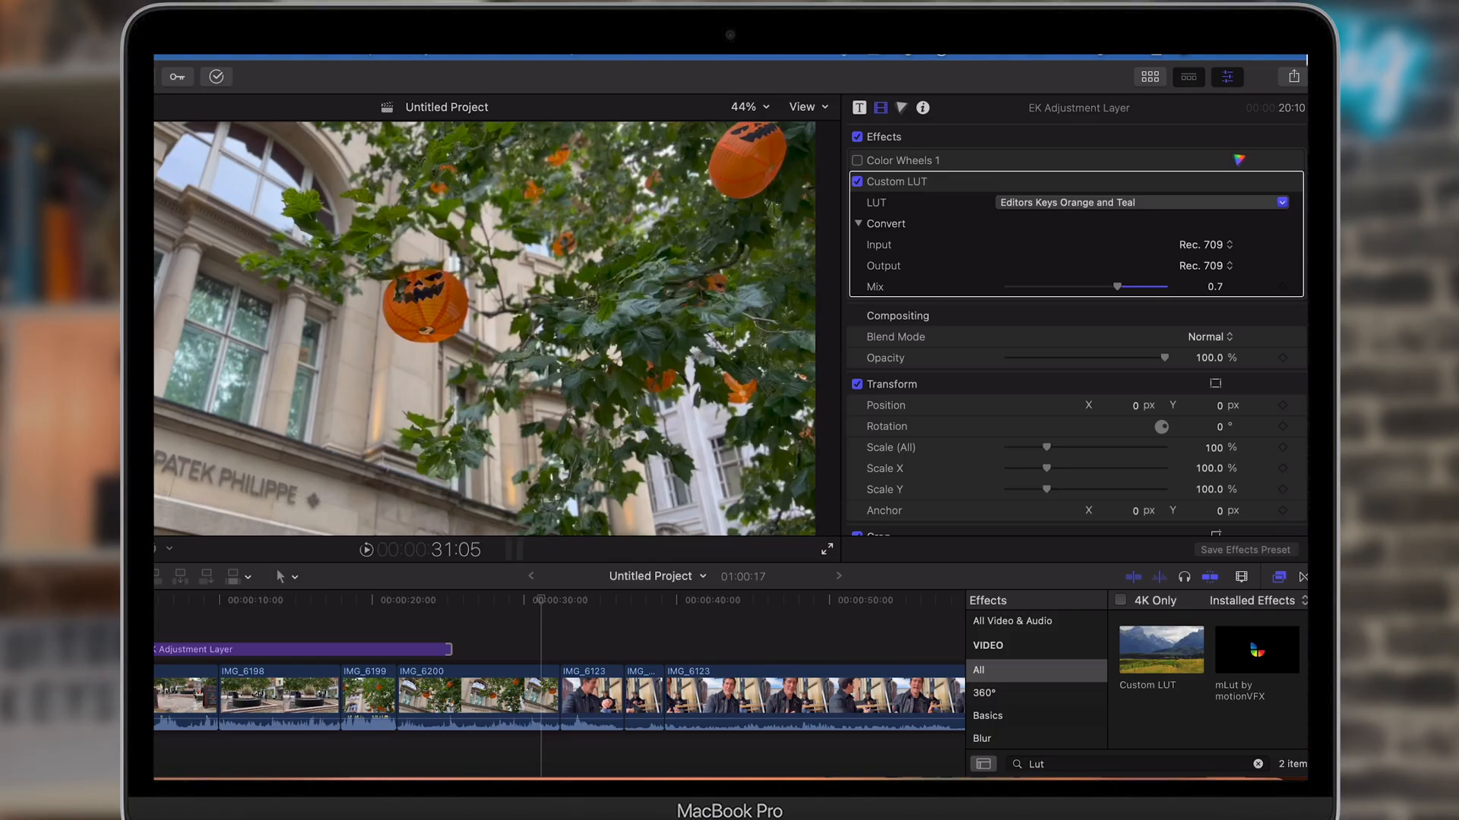
Step: Set up a YouTube & Facebook export of the project with 3840 x 2160 resolution and Better quality compression
left_click(1290, 77)
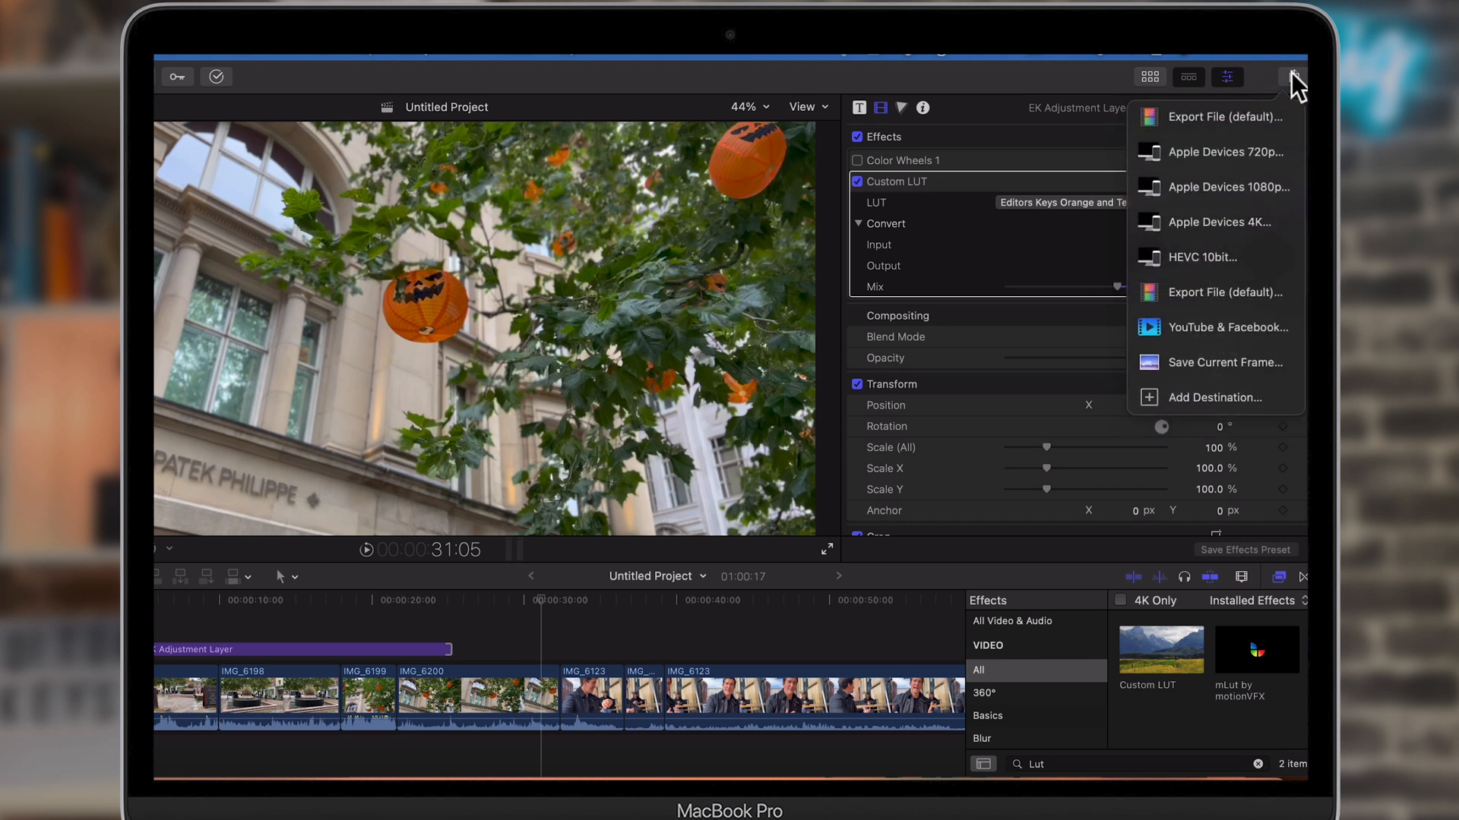
left_click(1201, 330)
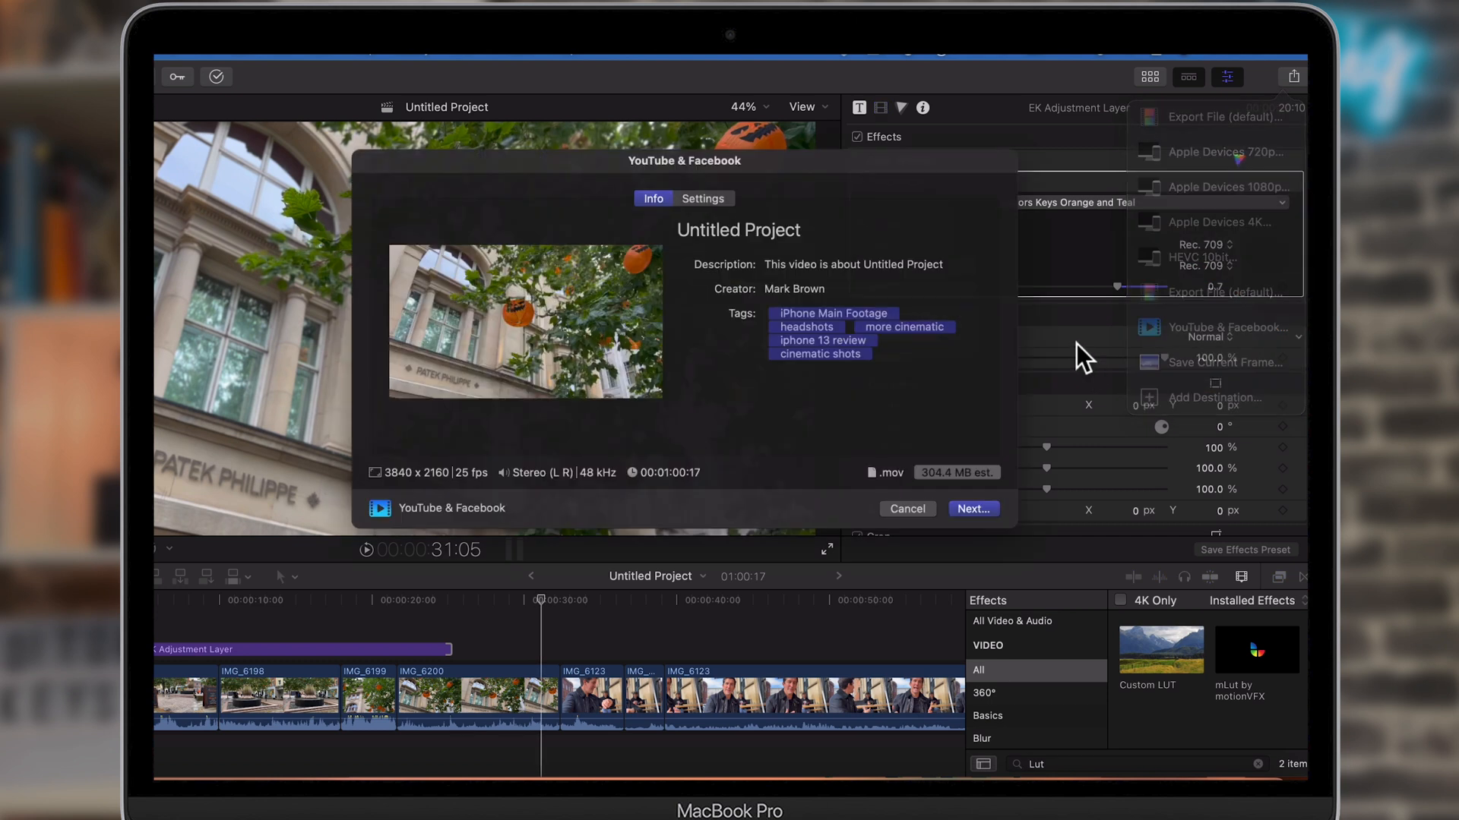
left_click(705, 195)
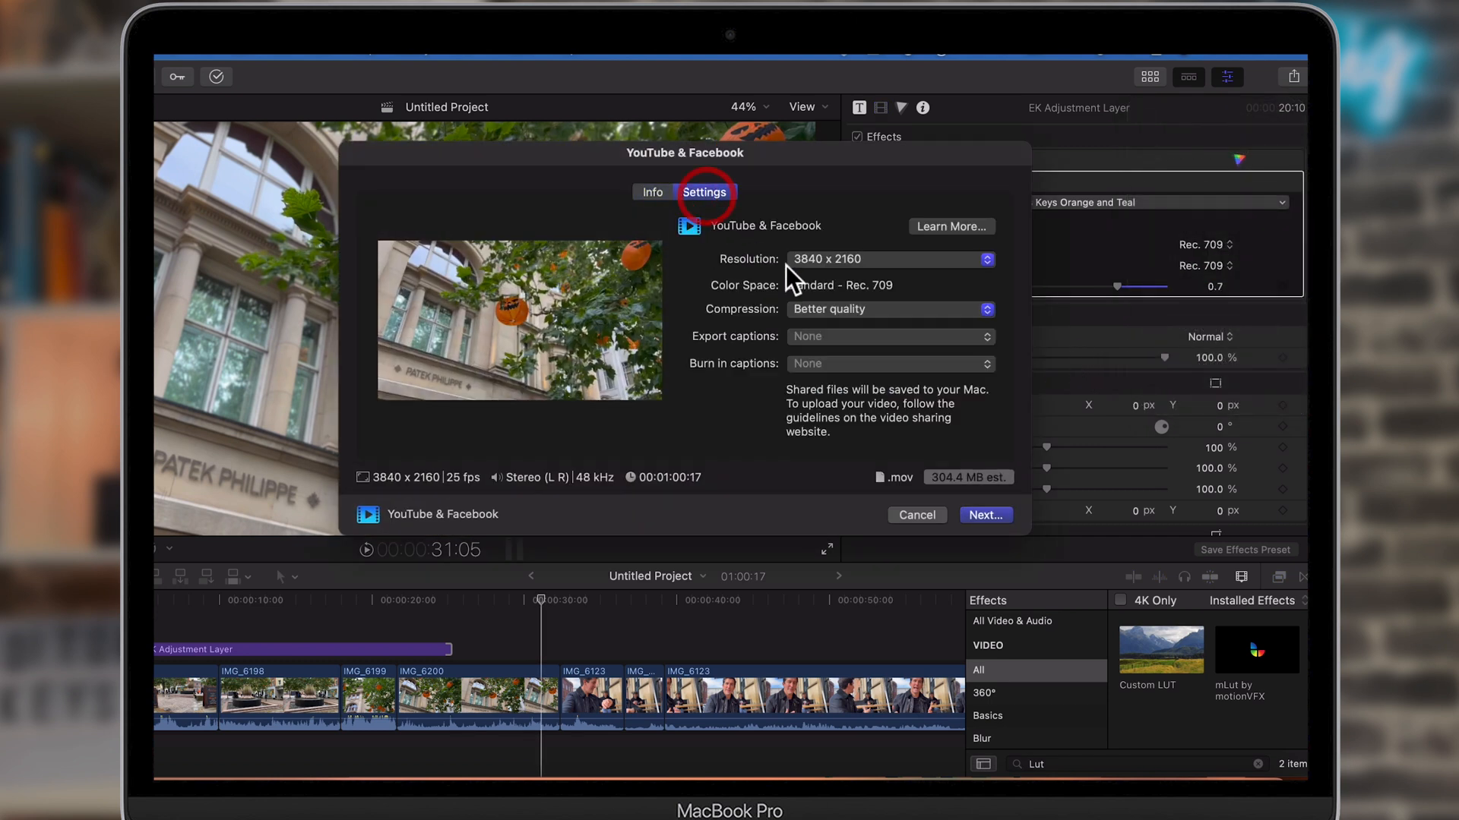
left_click(871, 261)
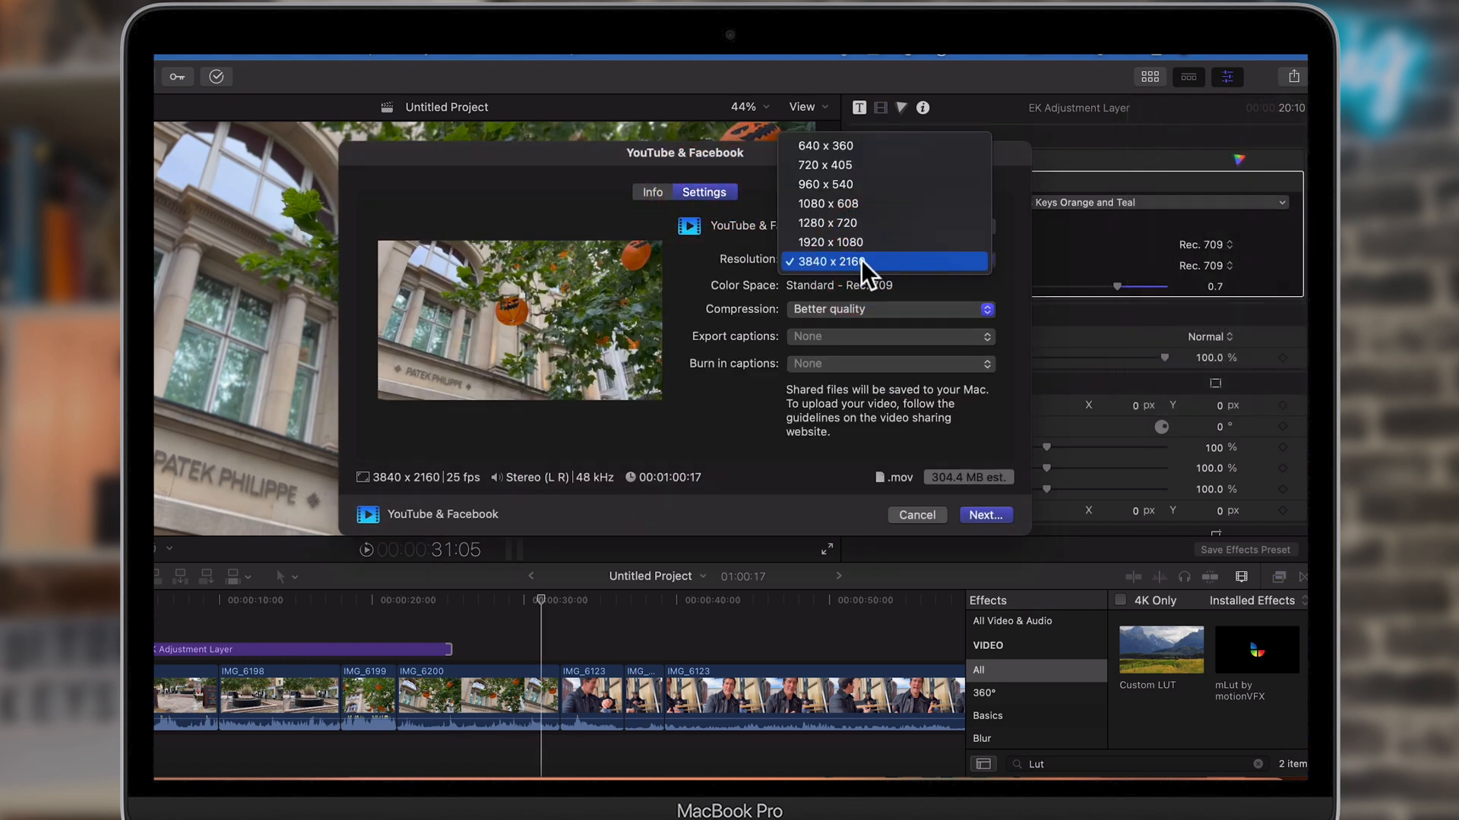
left_click(831, 261)
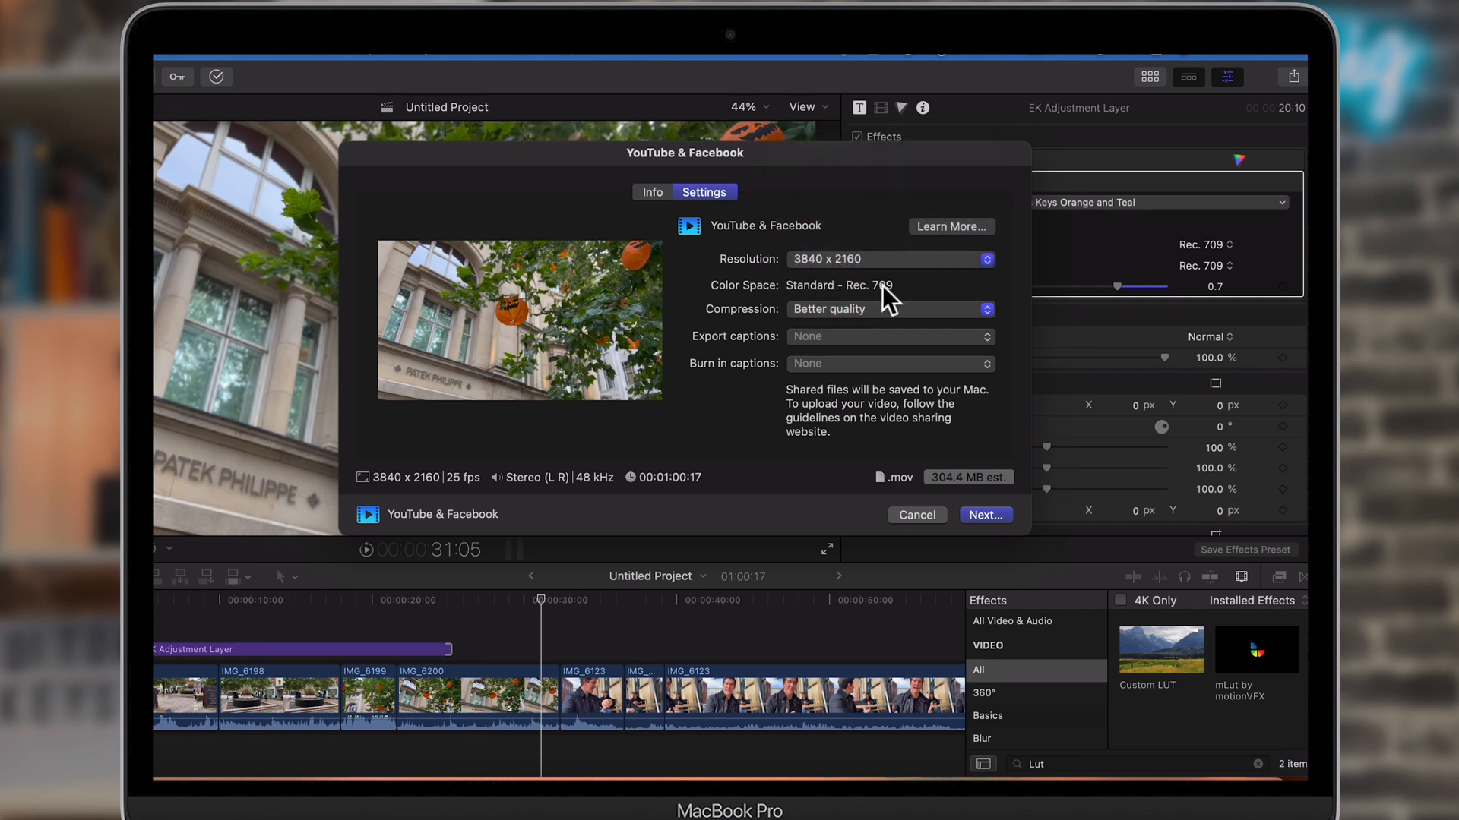
left_click(869, 308)
left_click(882, 311)
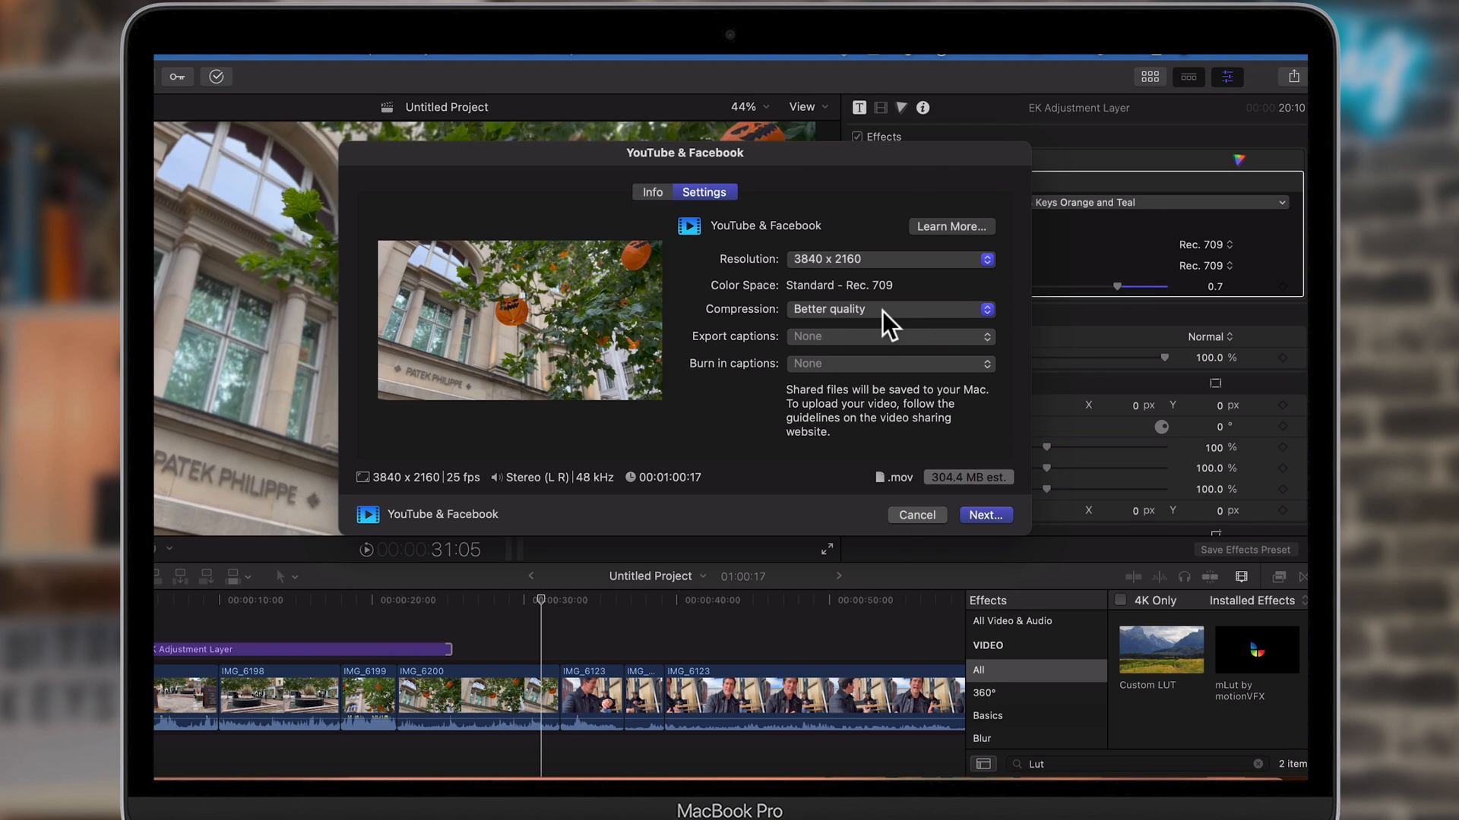